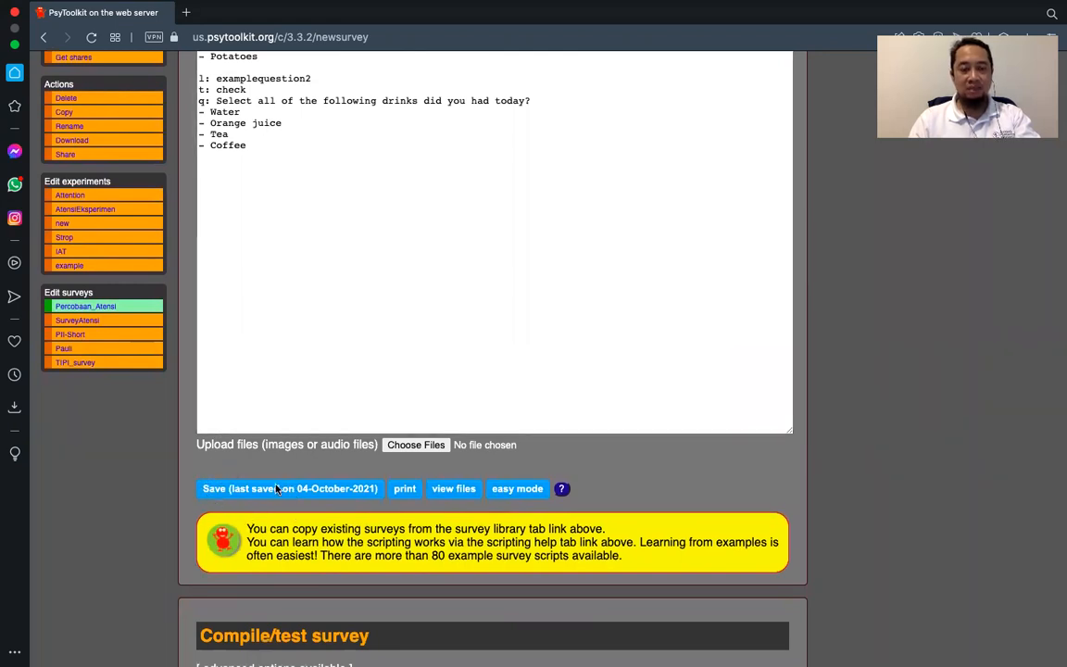
# Step: Try the survey status options for designing online and for real data collection, ending on the option that the survey is not online
pyautogui.scroll(-4, 275, 487)
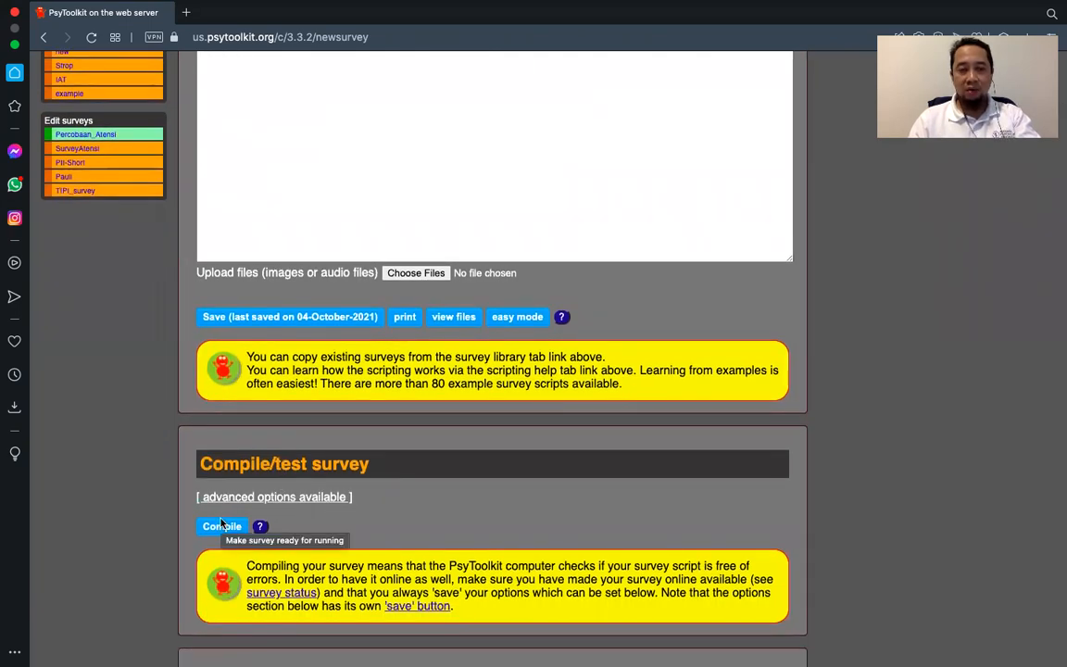
pyautogui.scroll(10, 222, 525)
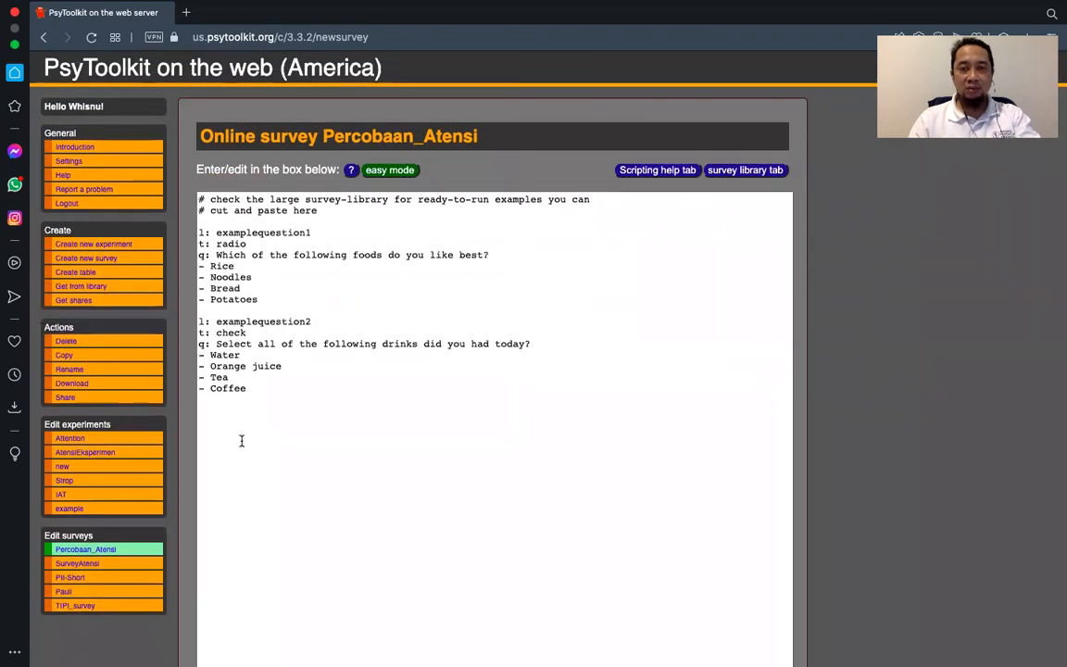
pyautogui.scroll(-10, 243, 445)
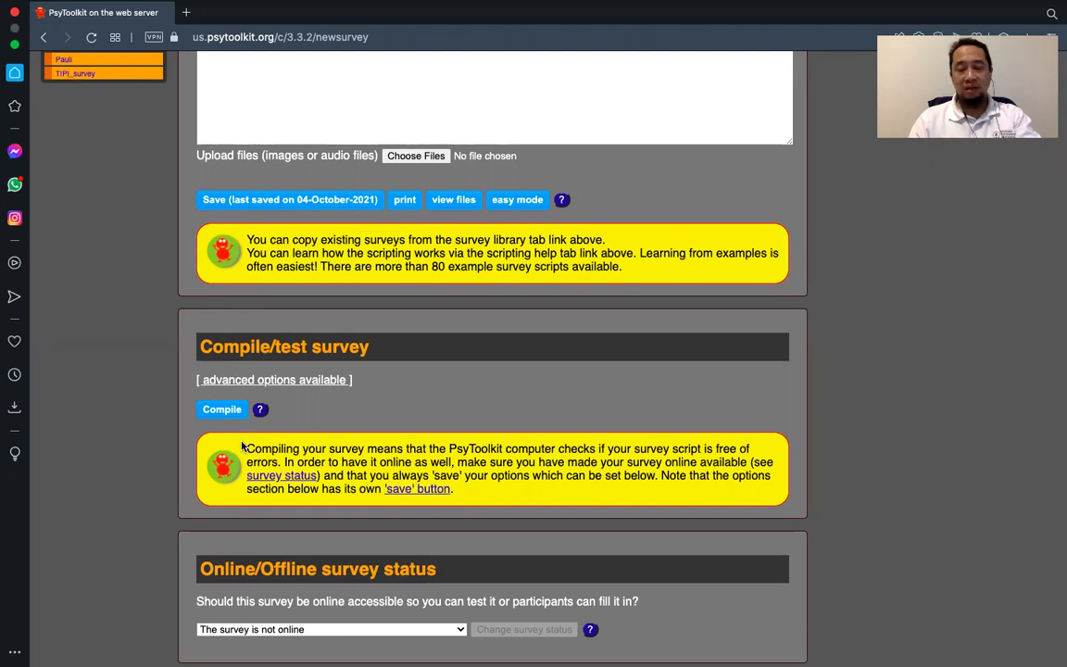
pyautogui.scroll(-5, 243, 447)
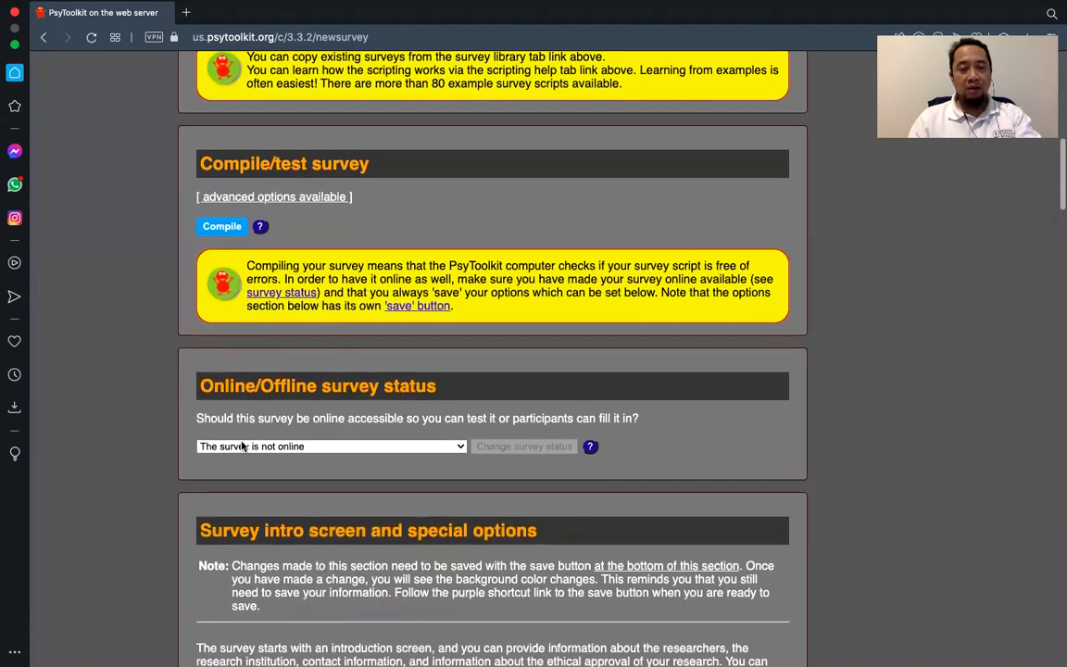
pyautogui.scroll(-1, 242, 447)
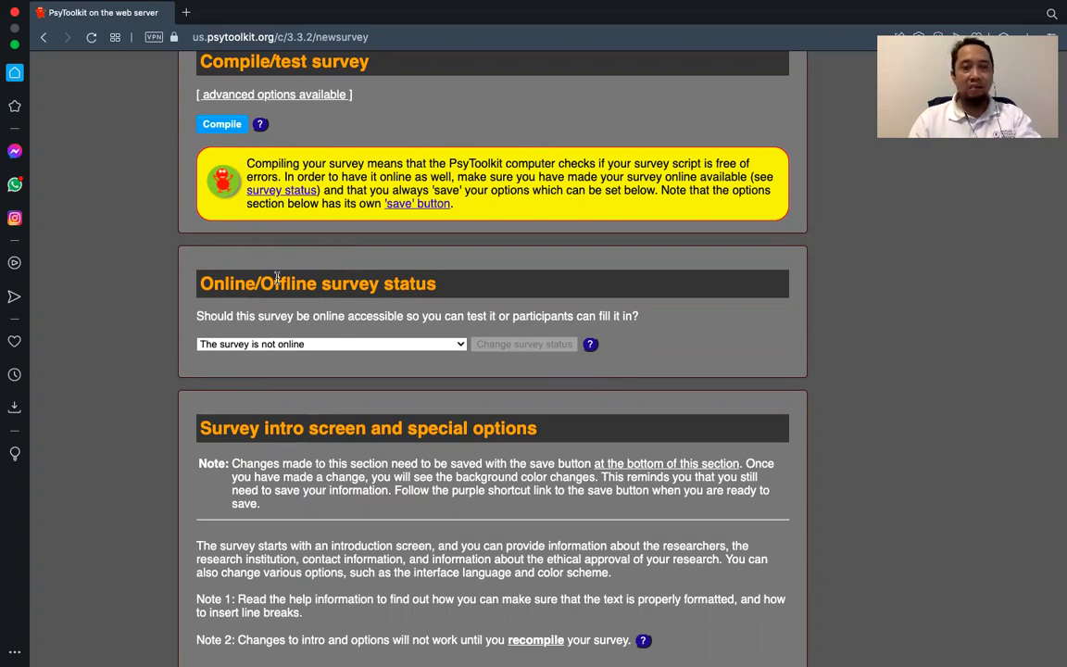
pyautogui.click(278, 344)
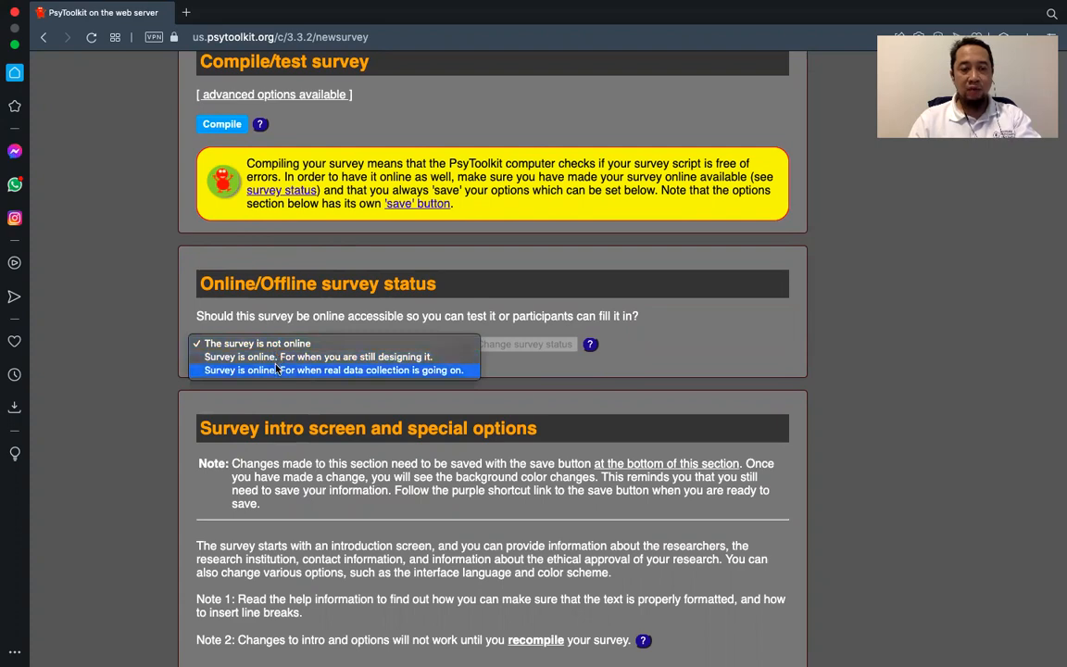
pyautogui.click(276, 358)
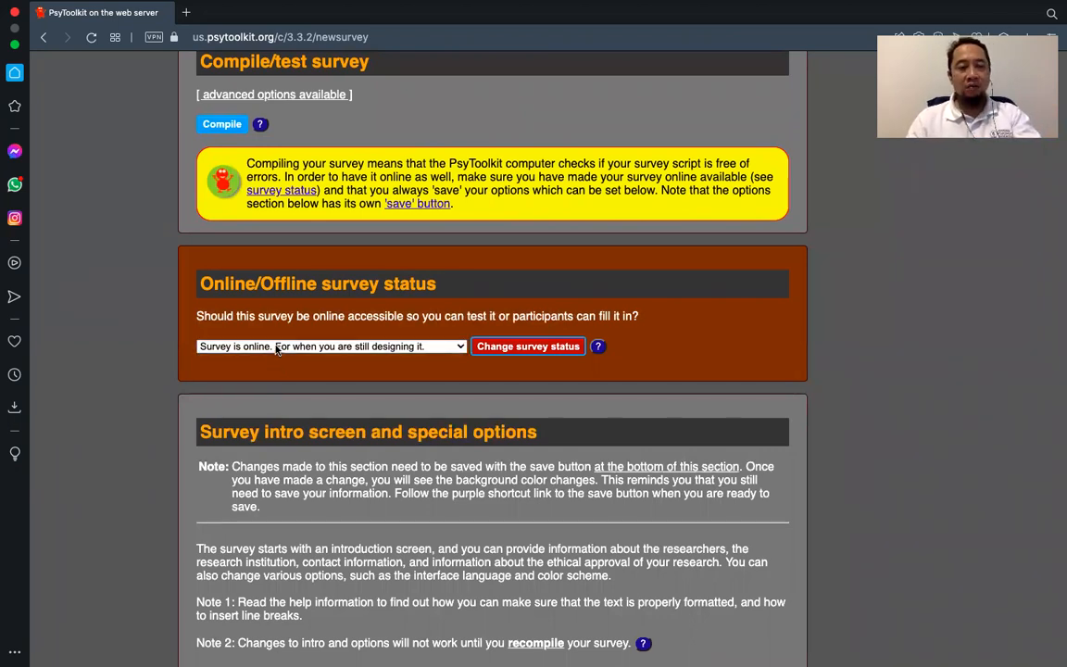
pyautogui.click(278, 348)
pyautogui.click(275, 359)
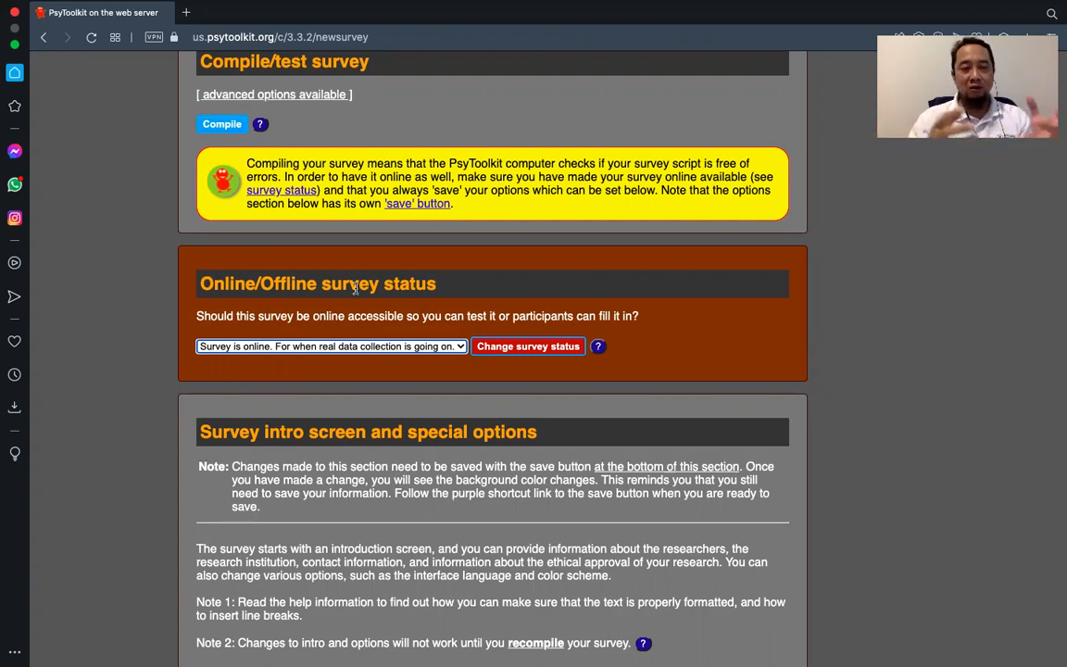
pyautogui.click(322, 345)
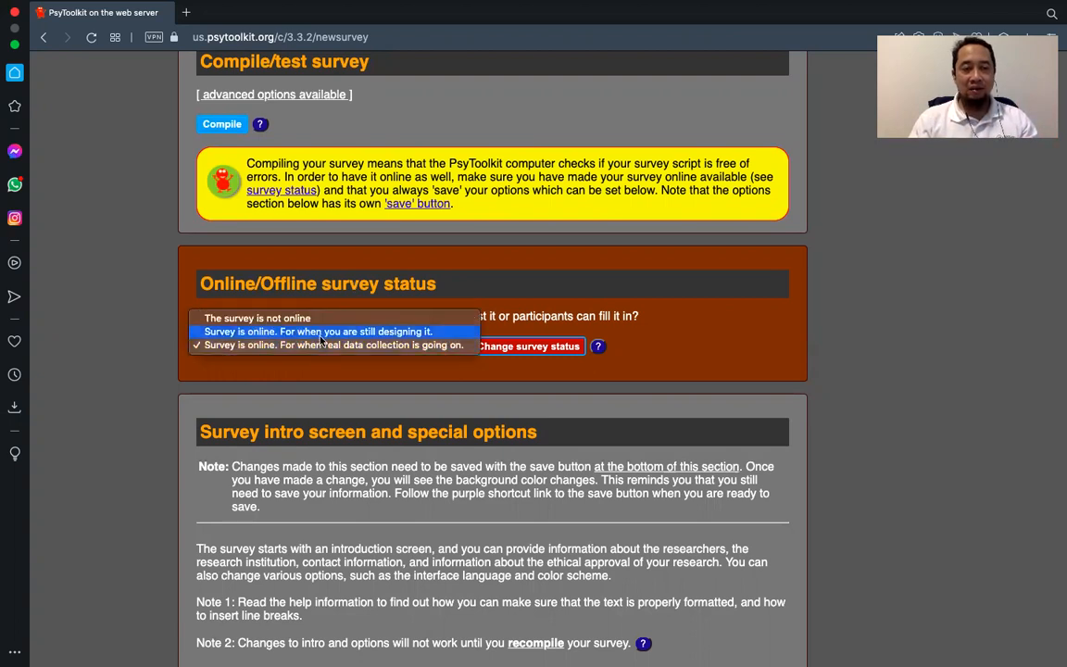
pyautogui.click(322, 337)
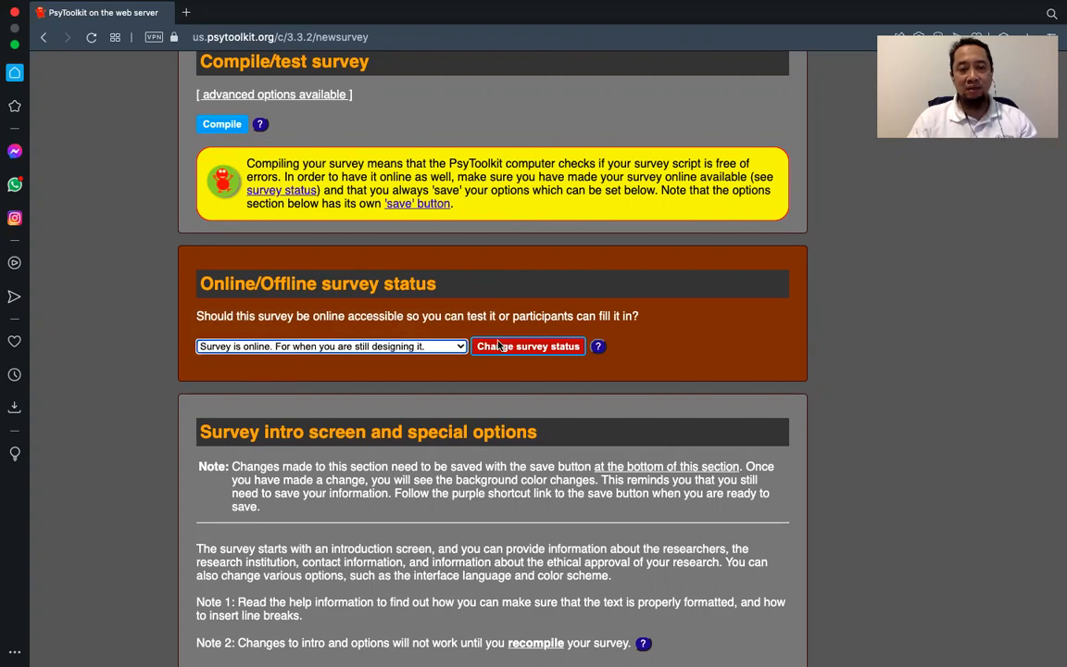
pyautogui.click(451, 347)
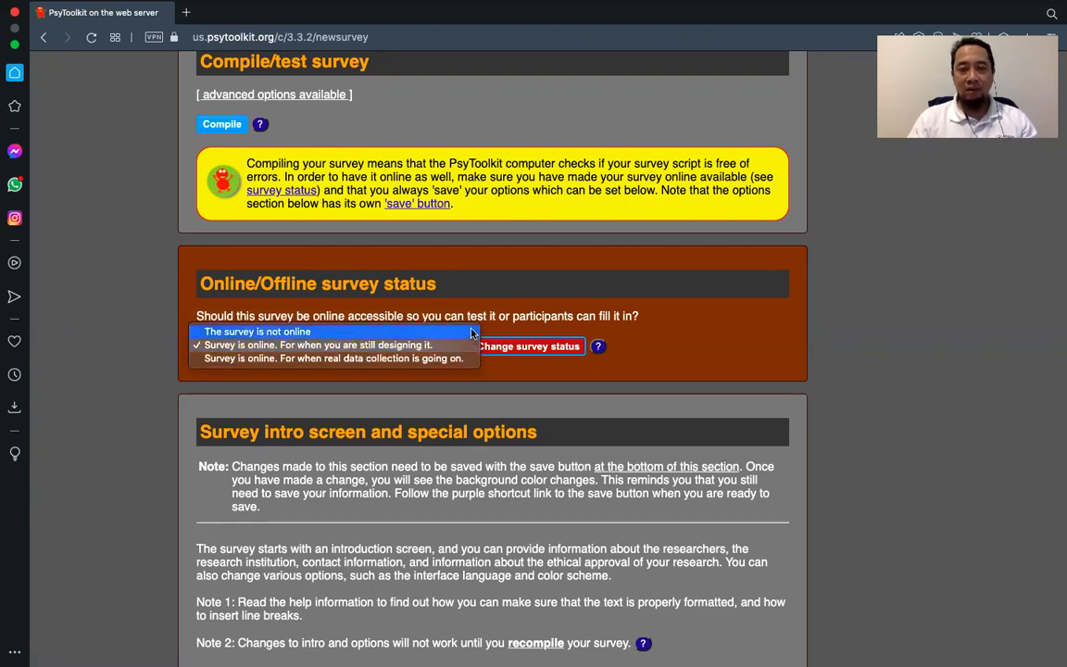
pyautogui.click(470, 331)
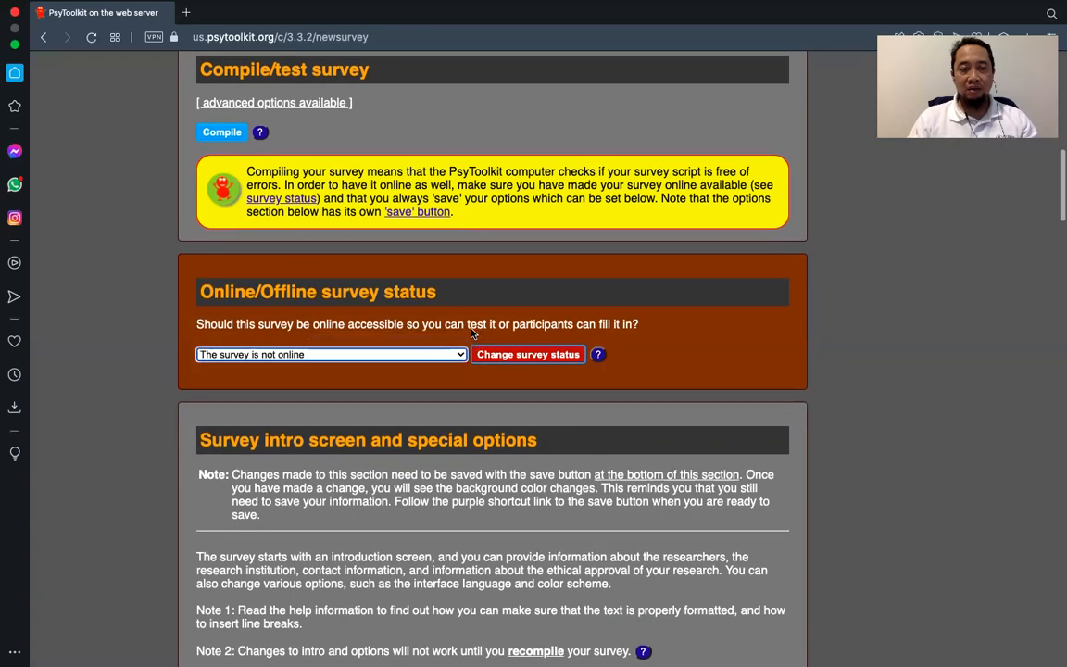
# Step: Clear the entire example script of the Percobaan_Atensi survey
pyautogui.scroll(2, 470, 331)
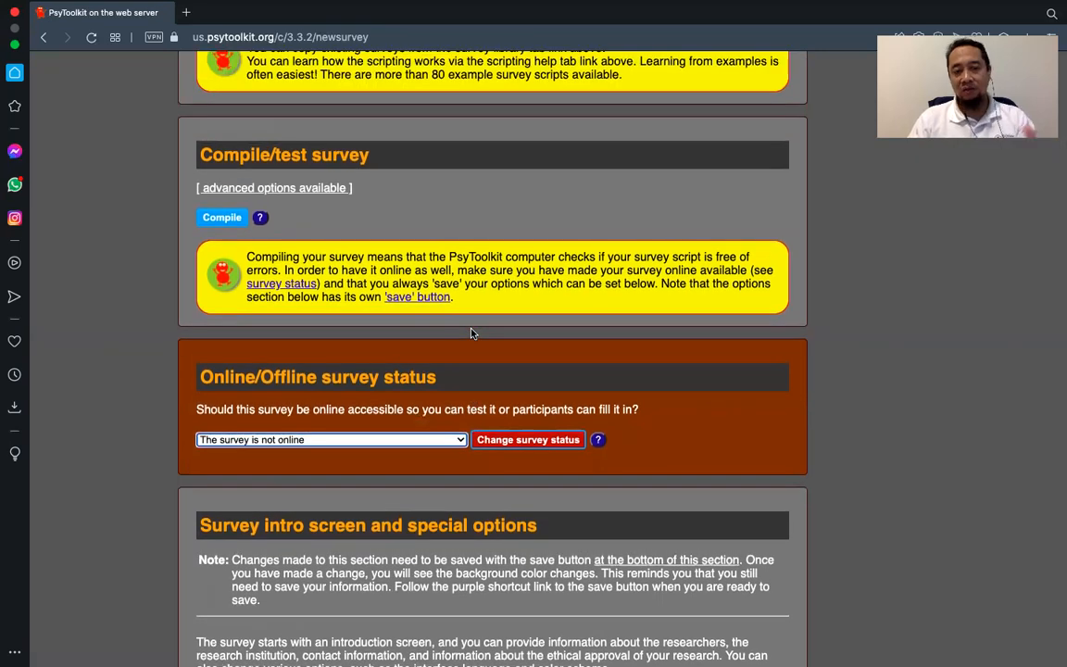
pyautogui.scroll(5, 471, 332)
pyautogui.scroll(3, 470, 330)
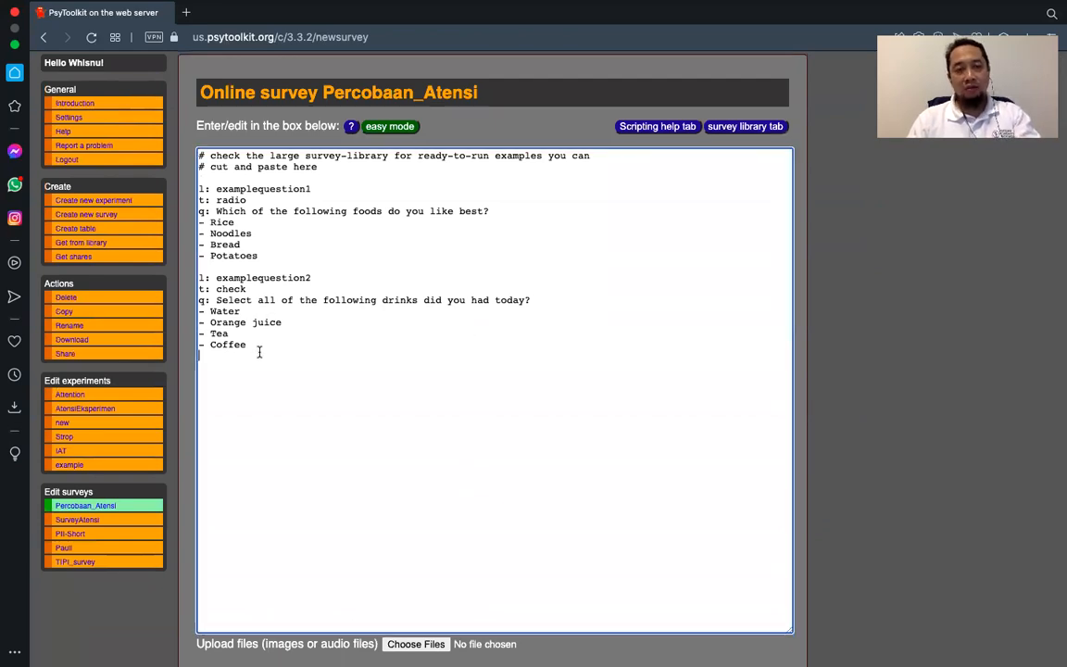
pyautogui.moveTo(255, 350); pyautogui.dragTo(197, 127)
pyautogui.press('BackSpace')
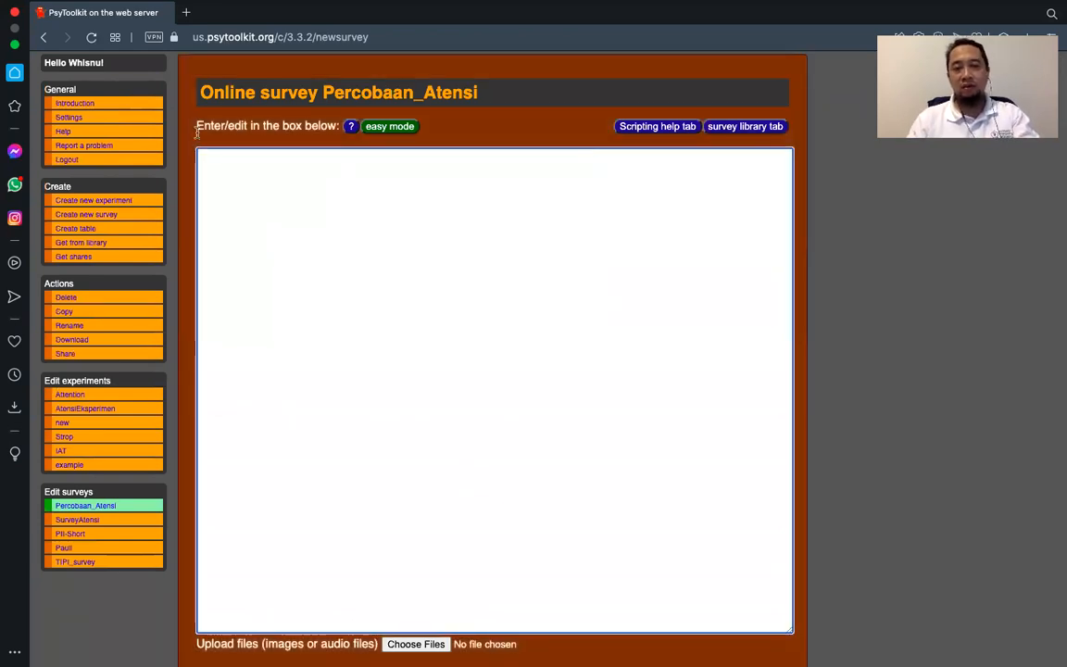
# Step: Switch the Percobaan_Atensi survey to easy mode, leaving the page without saving the script changes
pyautogui.scroll(-2, 374, 397)
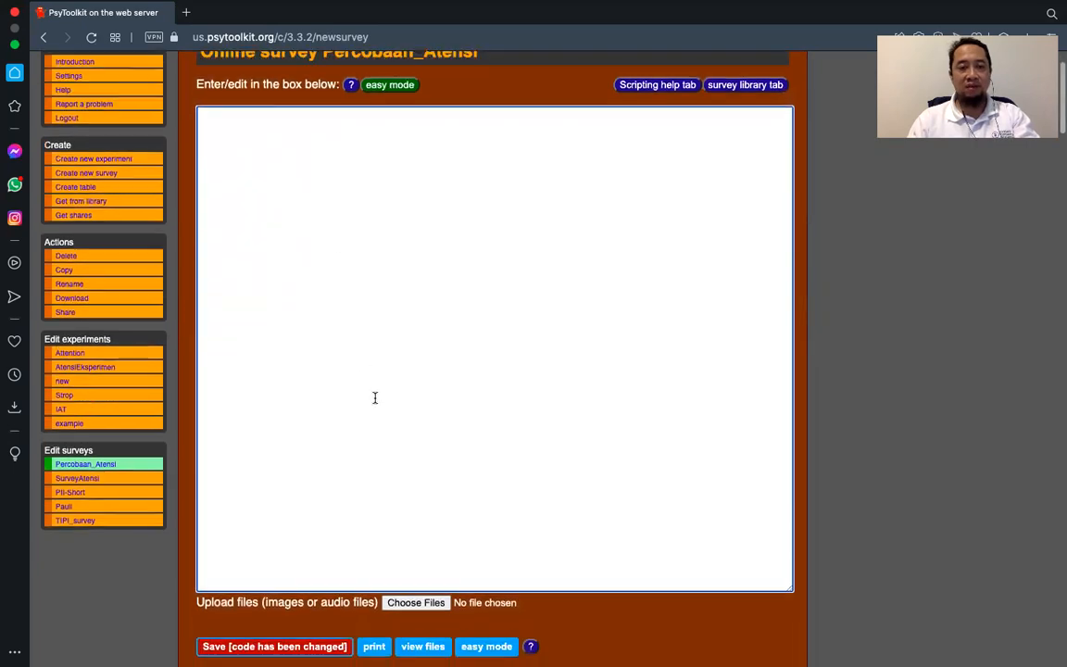
pyautogui.scroll(-3, 375, 397)
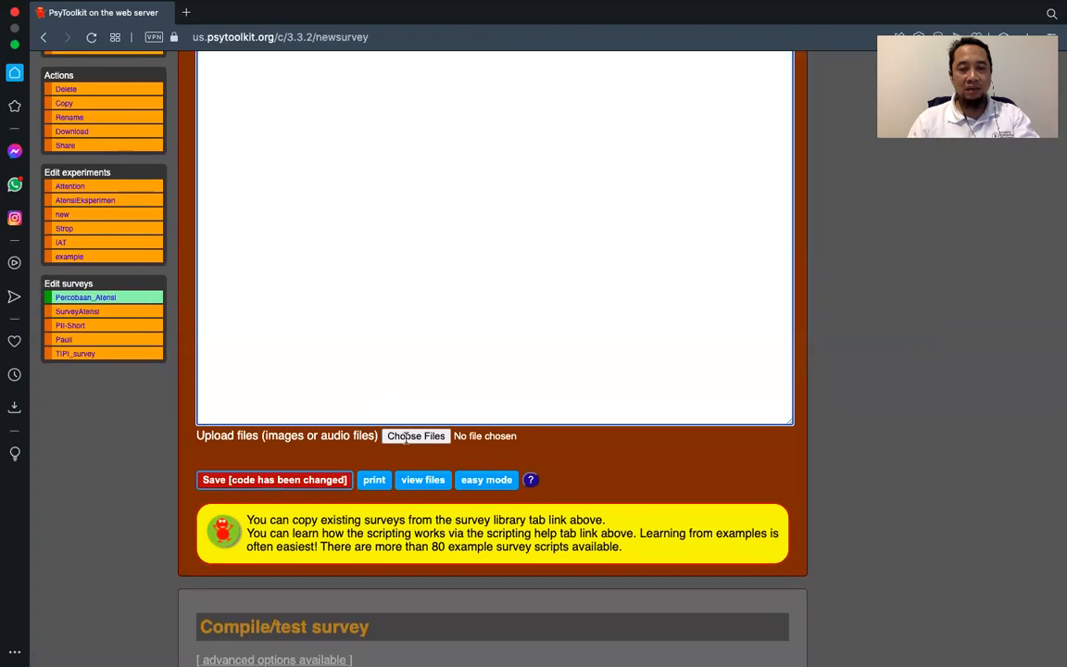
pyautogui.click(480, 487)
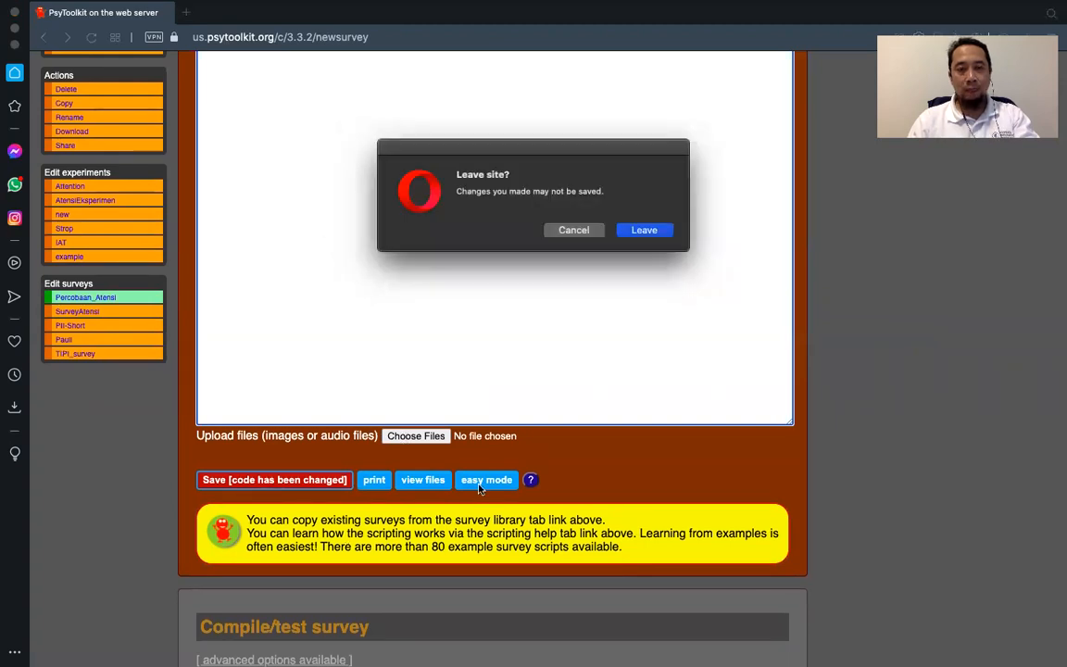
pyautogui.click(665, 236)
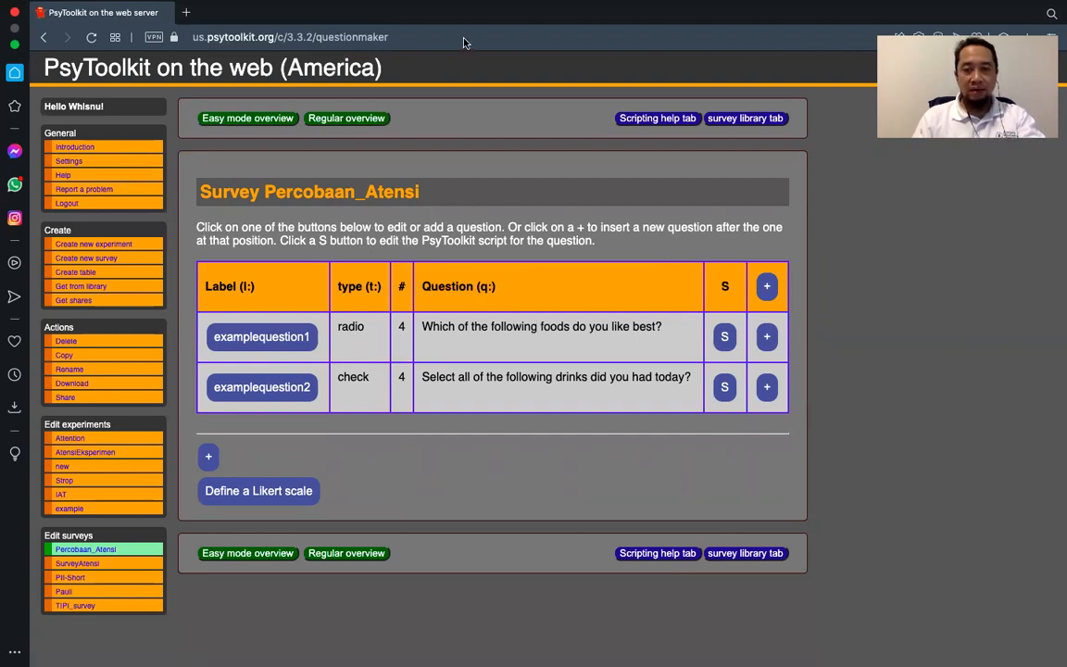
# Step: Insert a new question of type experiment before the first example question in the survey
pyautogui.click(769, 287)
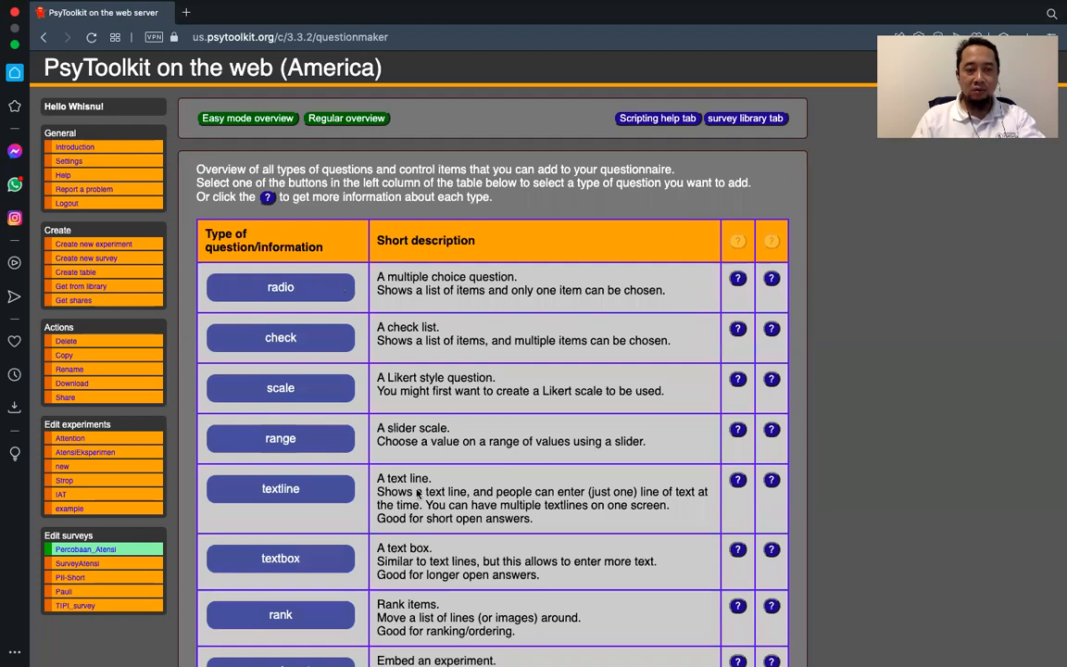
pyautogui.scroll(-5, 417, 494)
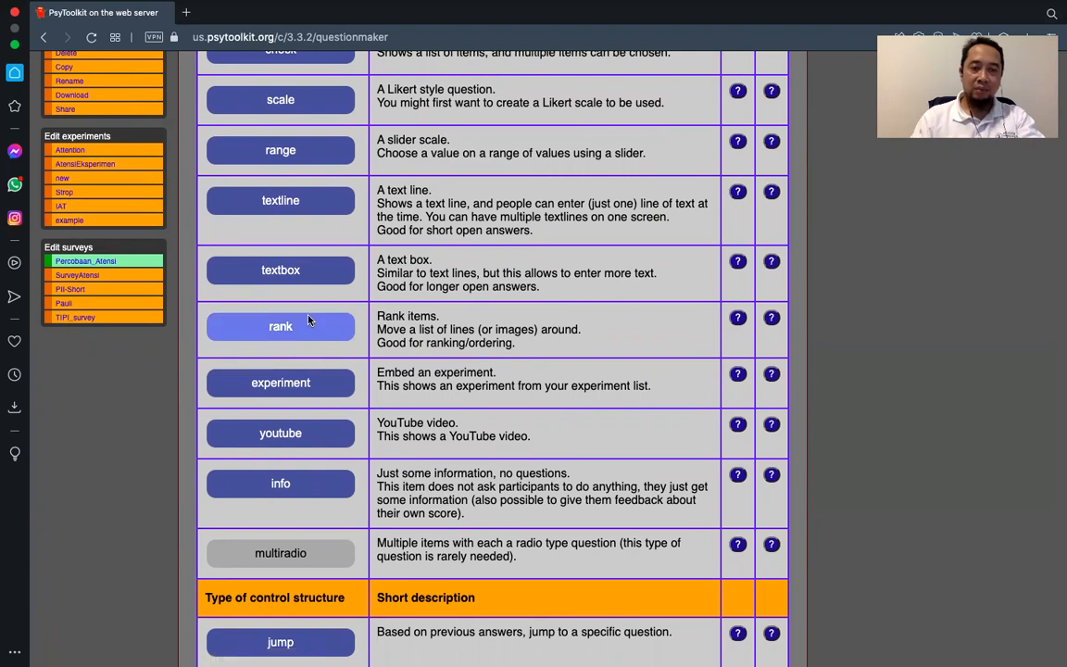
pyautogui.click(316, 376)
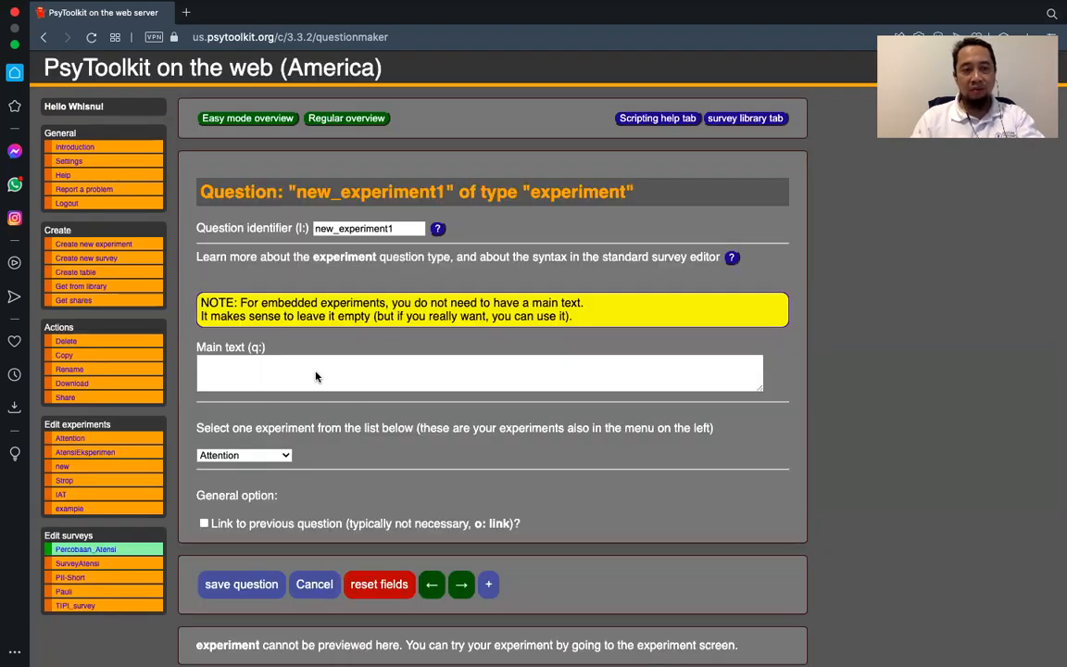
pyautogui.click(260, 374)
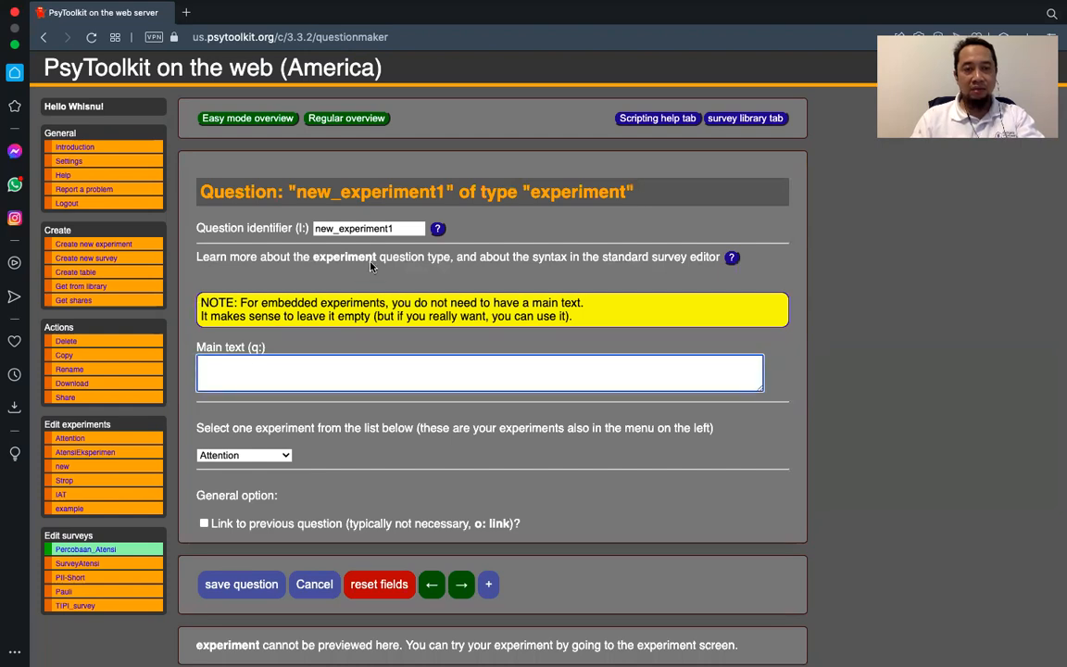
# Step: Set the new experiment question's identifier to "Attensi"
pyautogui.moveTo(393, 229); pyautogui.dragTo(271, 232)
pyautogui.press('Right')
pyautogui.write('A')
pyautogui.press('BackSpace')
pyautogui.press('BackSpace')
pyautogui.press('BackSpace')
pyautogui.press('BackSpace')
pyautogui.press('BackSpace')
pyautogui.press('BackSpace')
pyautogui.press('BackSpace')
pyautogui.press('BackSpace')
pyautogui.press('BackSpace')
pyautogui.press('BackSpace')
pyautogui.press('BackSpace')
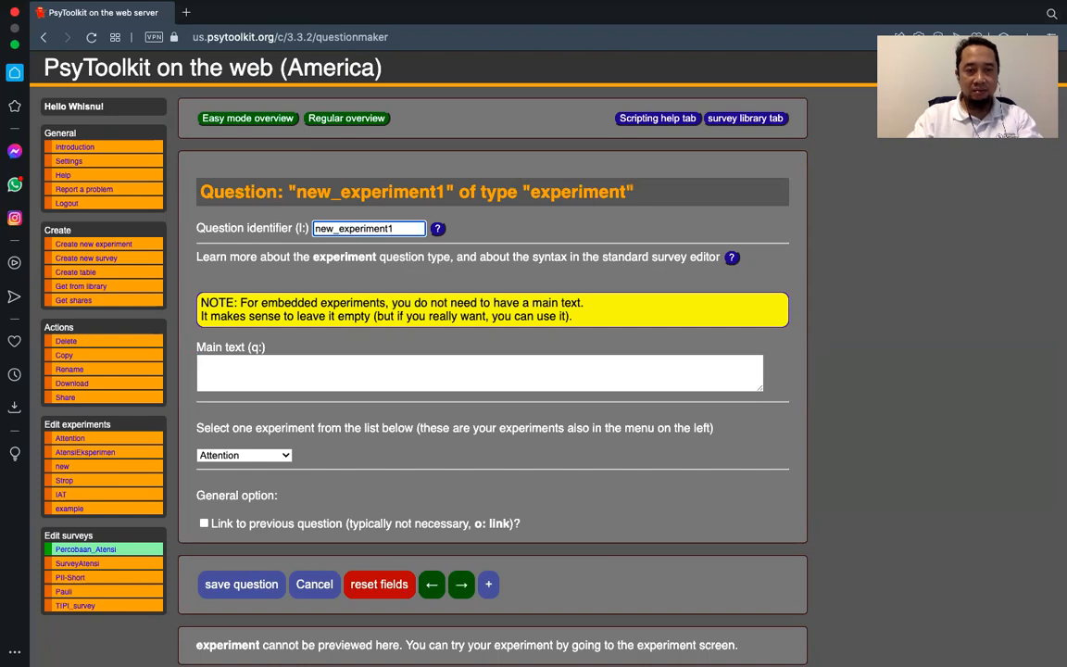
pyautogui.press('BackSpace')
pyautogui.press('BackSpace')
pyautogui.press('BackSpace')
pyautogui.press('BackSpace')
pyautogui.press('BackSpace')
pyautogui.write('Attensi')
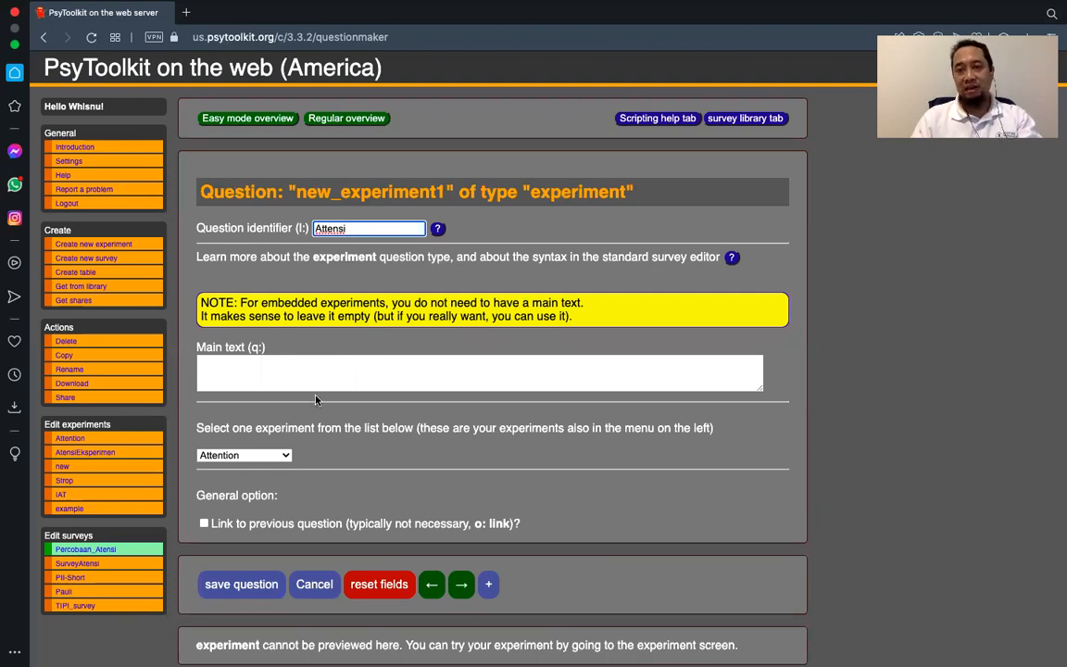
# Step: Choose AtensiEksperimen as the embedded experiment and save the question
pyautogui.scroll(-2, 317, 398)
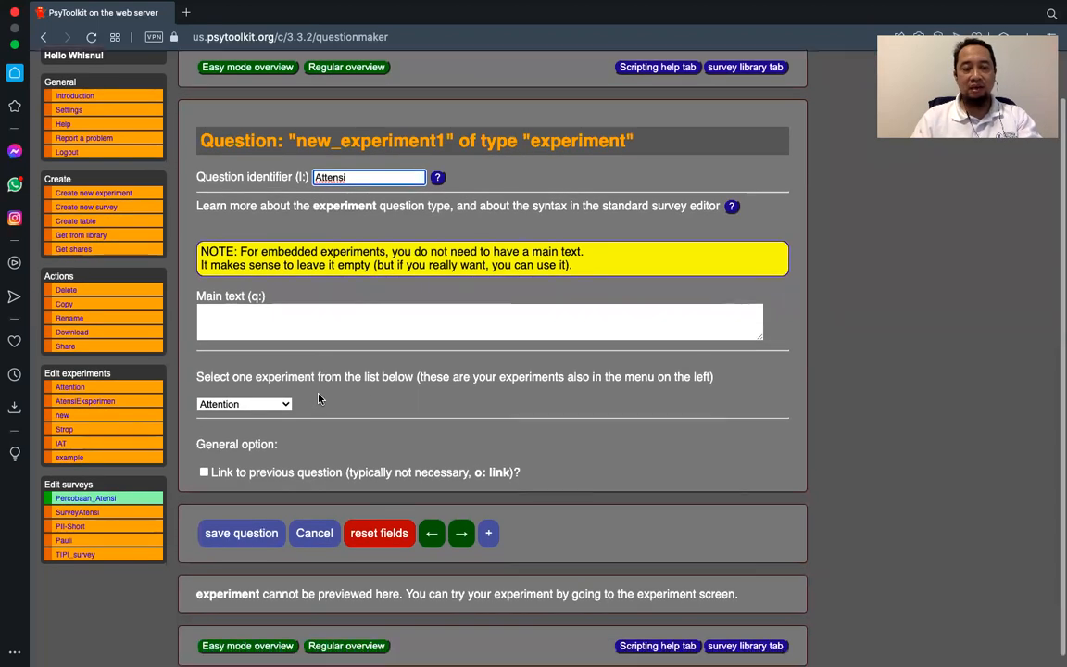
pyautogui.click(276, 393)
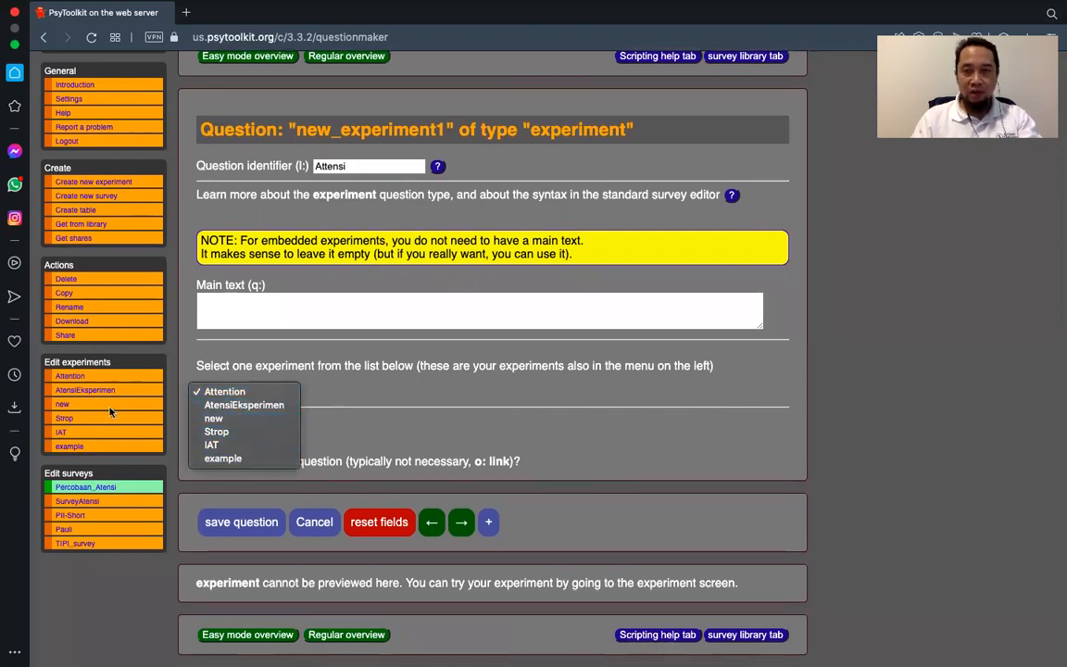
pyautogui.click(263, 408)
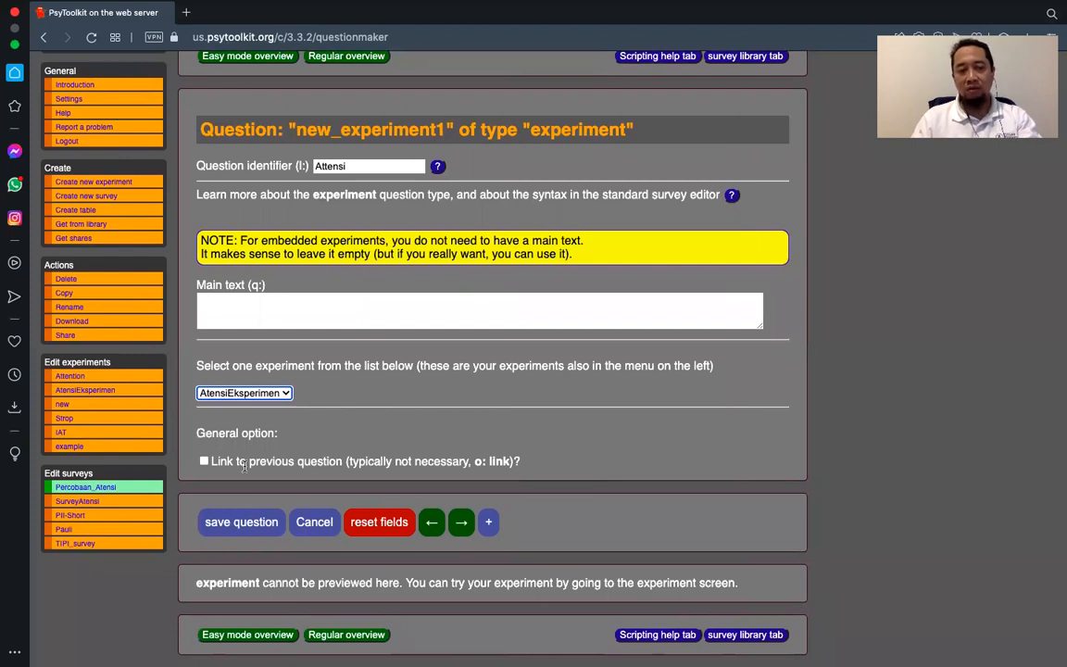
pyautogui.click(242, 523)
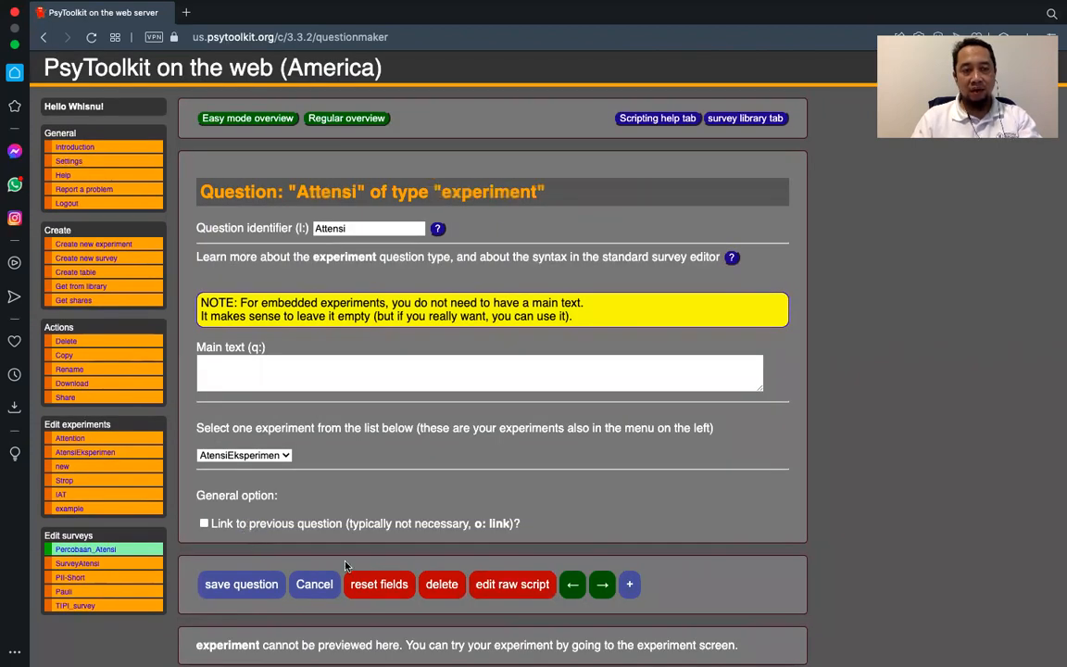
# Step: Return to the survey's regular overview showing its script
pyautogui.scroll(-2, 317, 581)
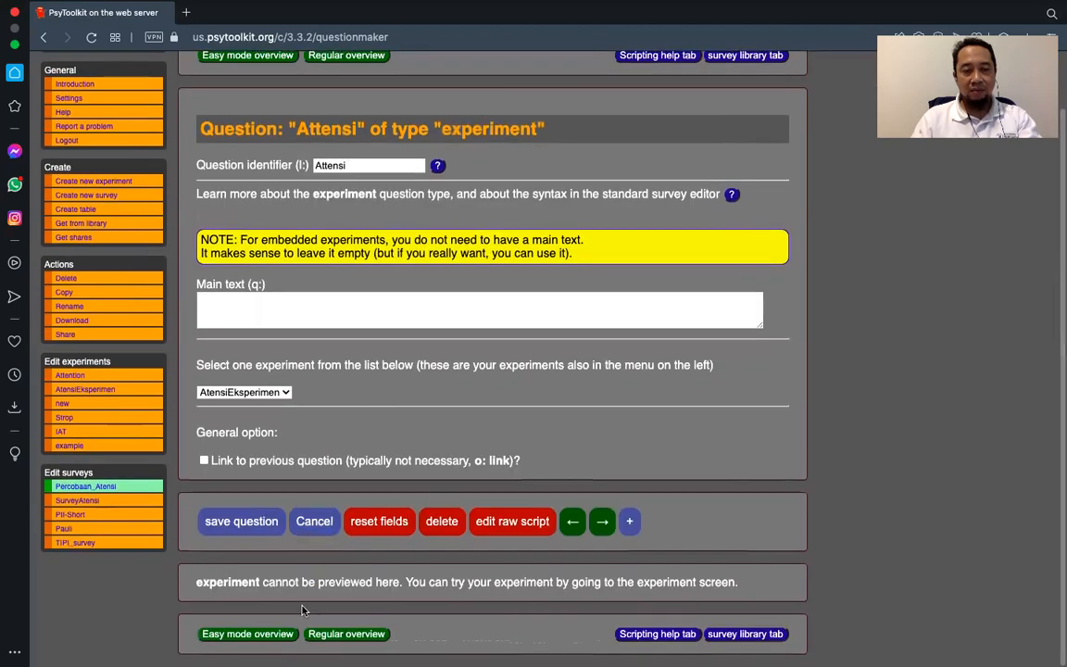
pyautogui.click(318, 635)
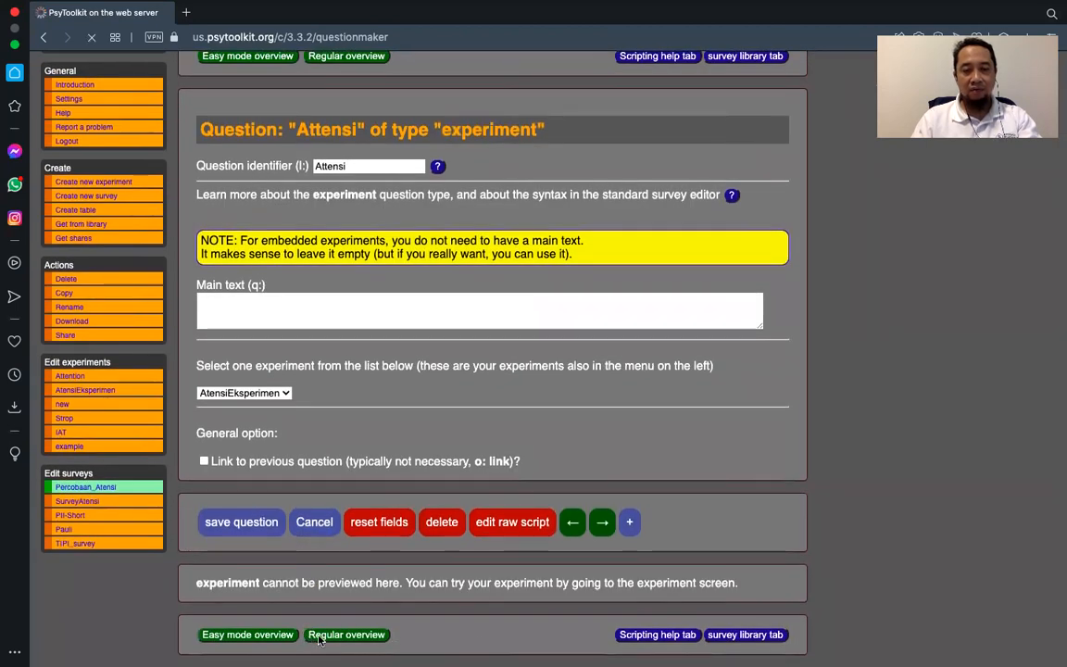
pyautogui.scroll(-1, 319, 639)
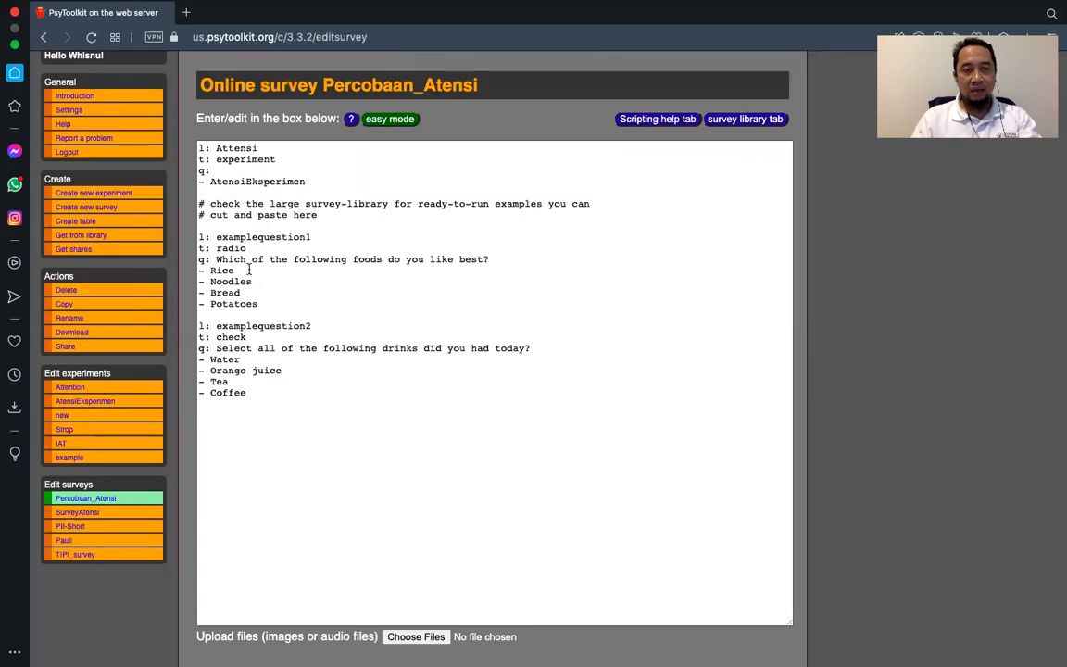
# Step: Delete the comment lines and both example questions from the script, keeping only the Attensi experiment item, and save the survey
pyautogui.scroll(1, 277, 381)
pyautogui.click(265, 382)
pyautogui.moveTo(248, 408); pyautogui.dragTo(179, 215)
pyautogui.press('BackSpace')
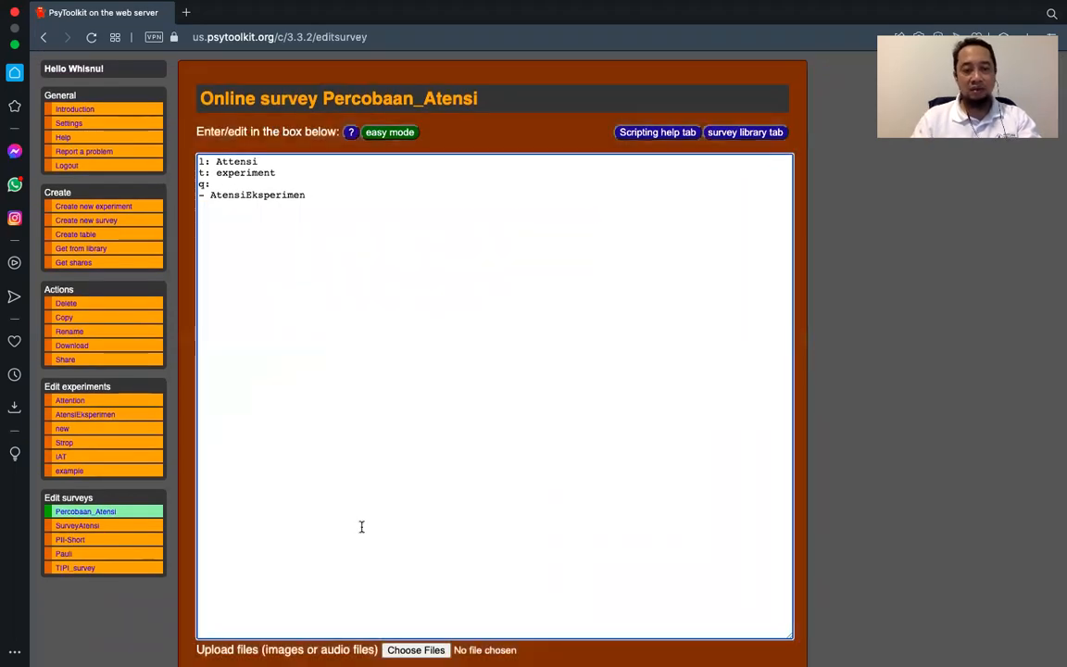
pyautogui.scroll(-3, 361, 526)
pyautogui.click(274, 554)
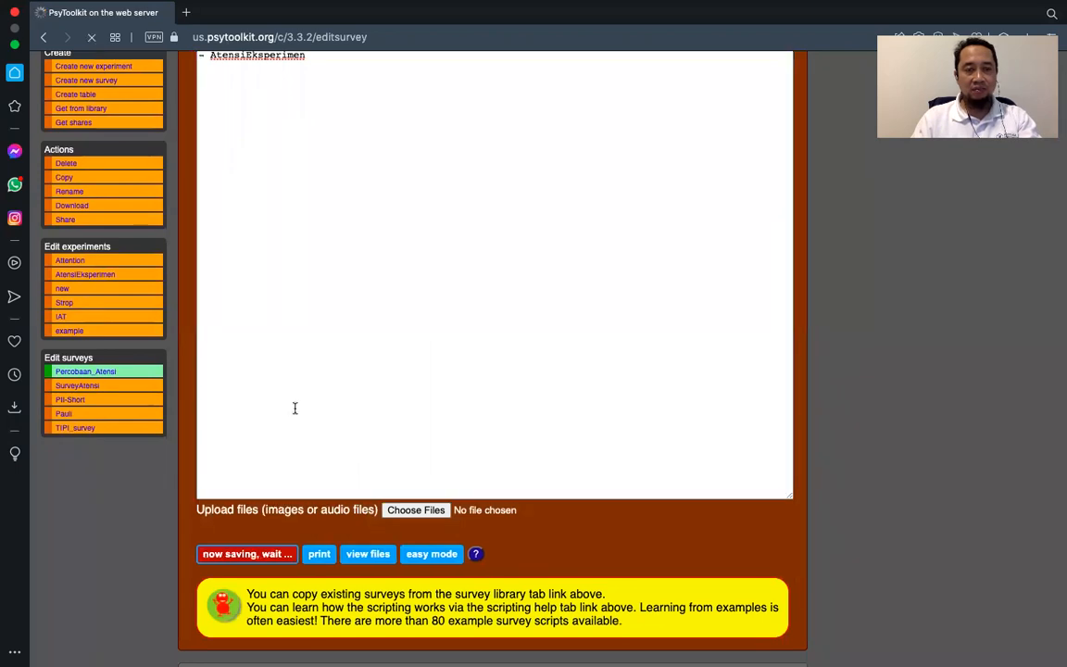
pyautogui.scroll(1, 318, 328)
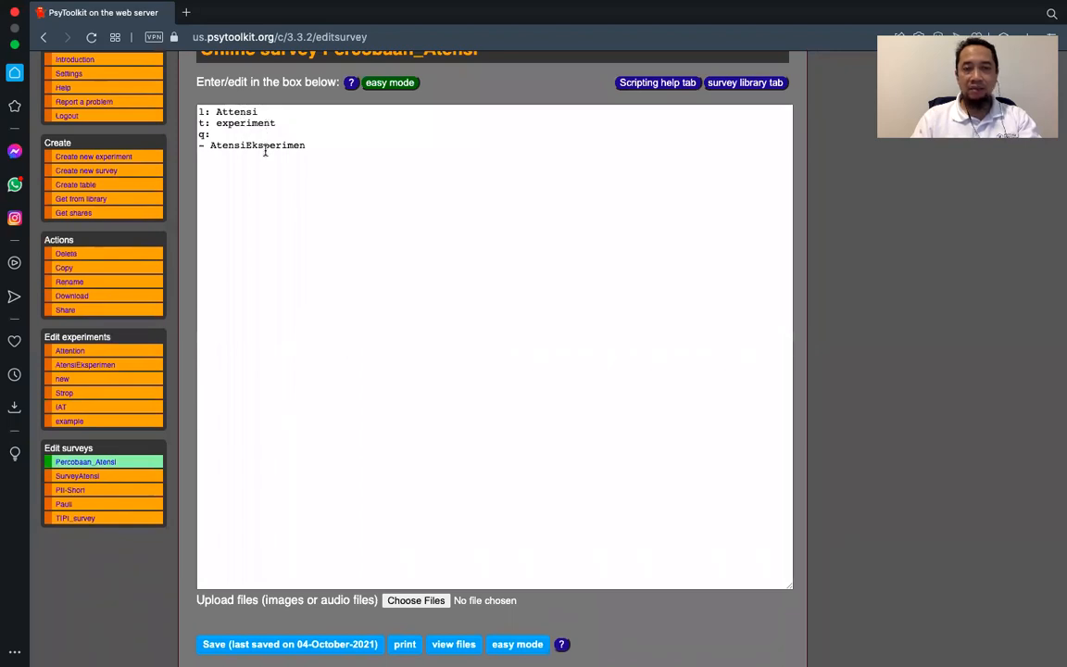
# Step: Compile the Percobaan_Atensi survey
pyautogui.scroll(-5, 276, 236)
pyautogui.scroll(-4, 274, 245)
pyautogui.scroll(2, 278, 246)
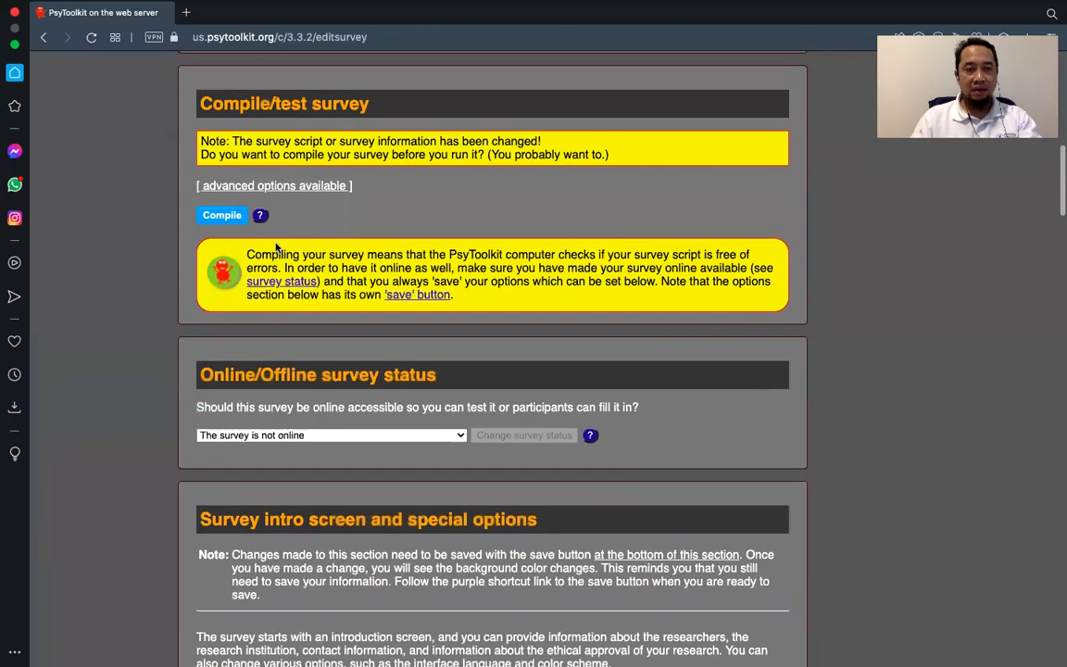
pyautogui.click(222, 299)
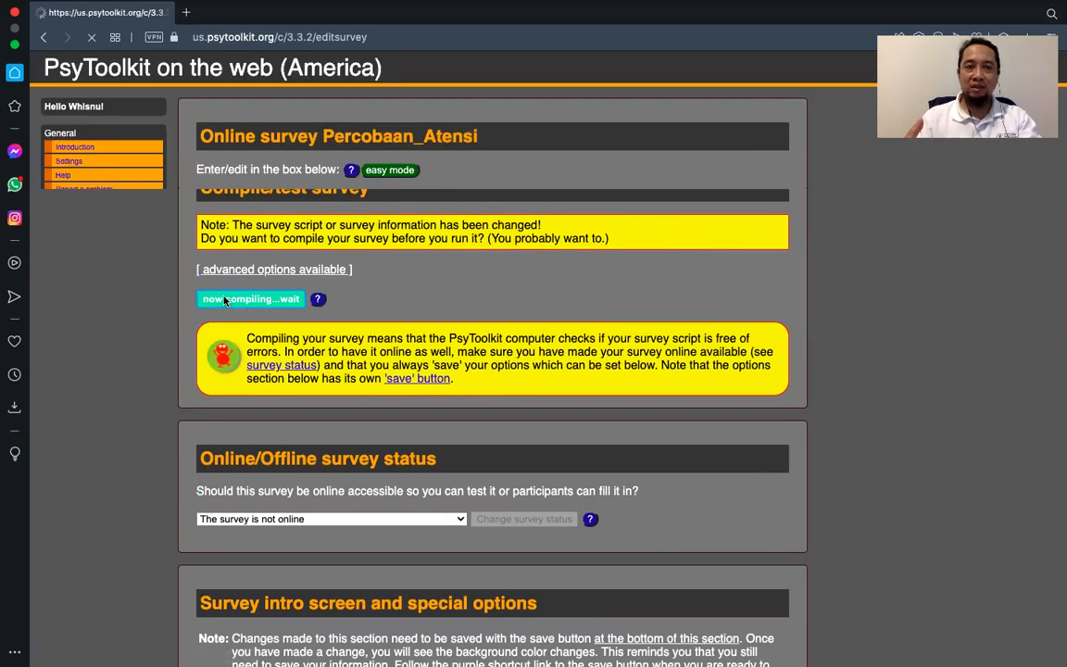
# Step: Change the survey status to "Survey is online. For when you are still designing it."
pyautogui.scroll(-1, 222, 297)
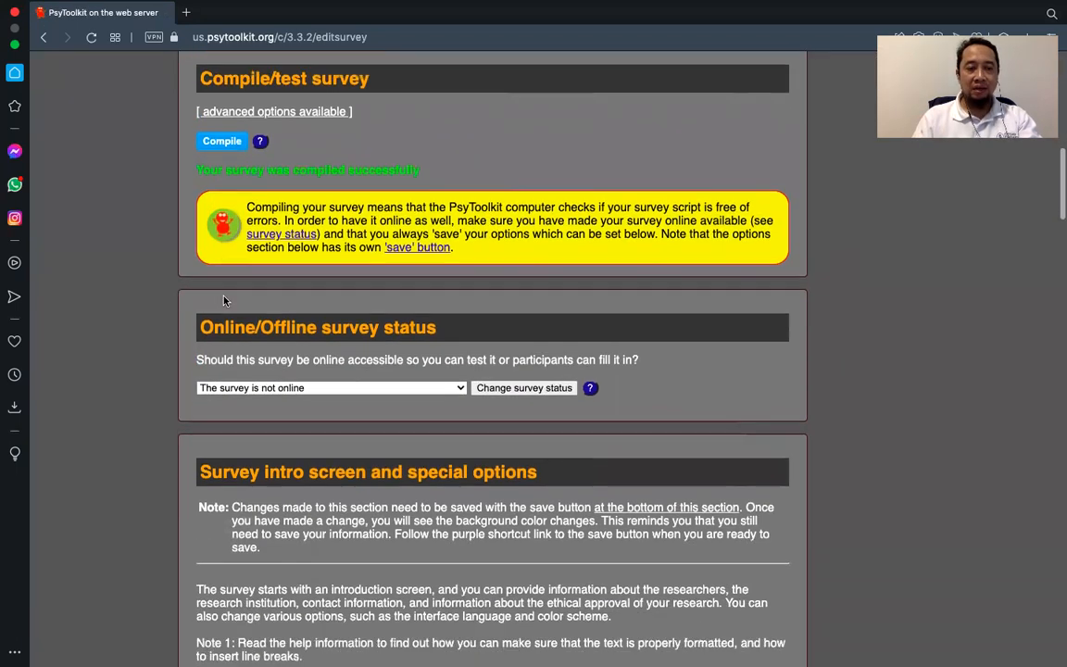
pyautogui.scroll(-2, 238, 452)
pyautogui.click(234, 389)
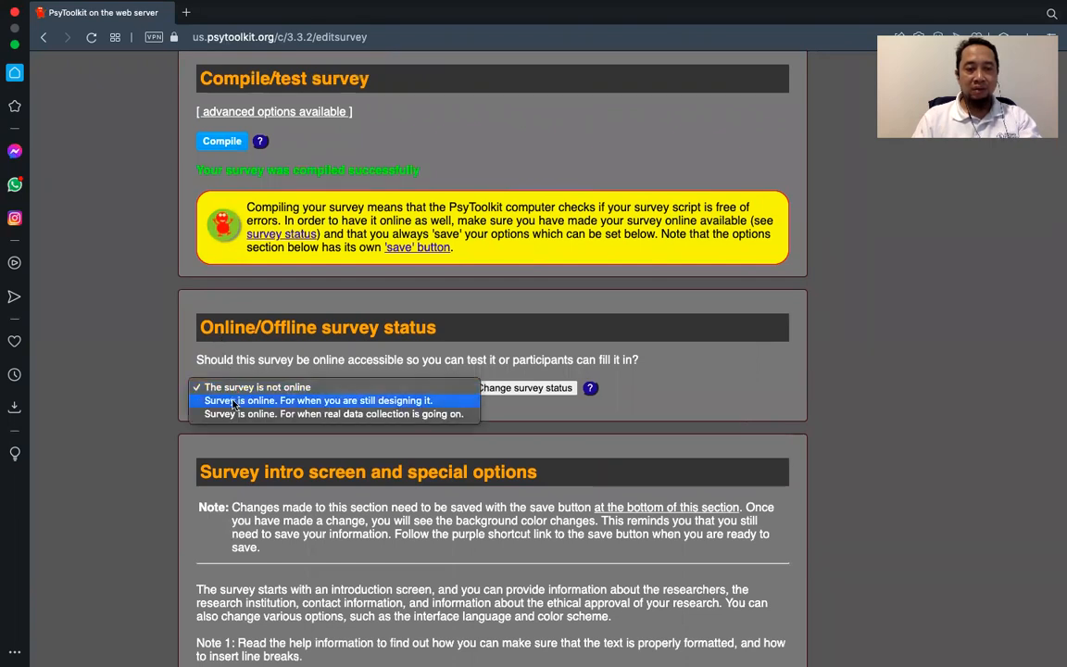
pyautogui.click(234, 401)
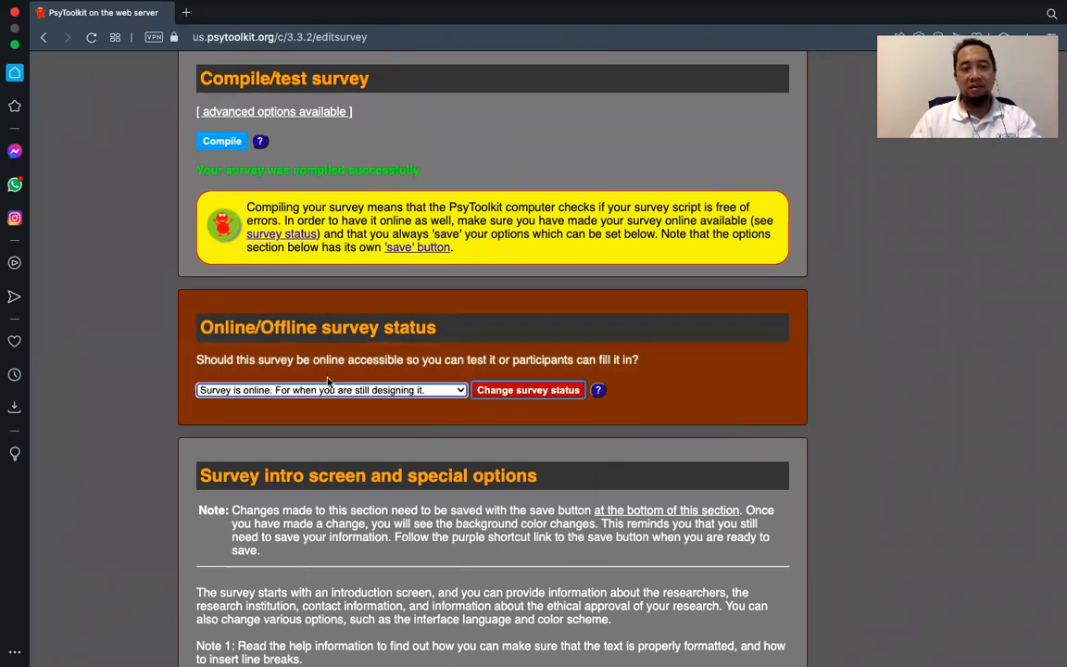
pyautogui.click(515, 391)
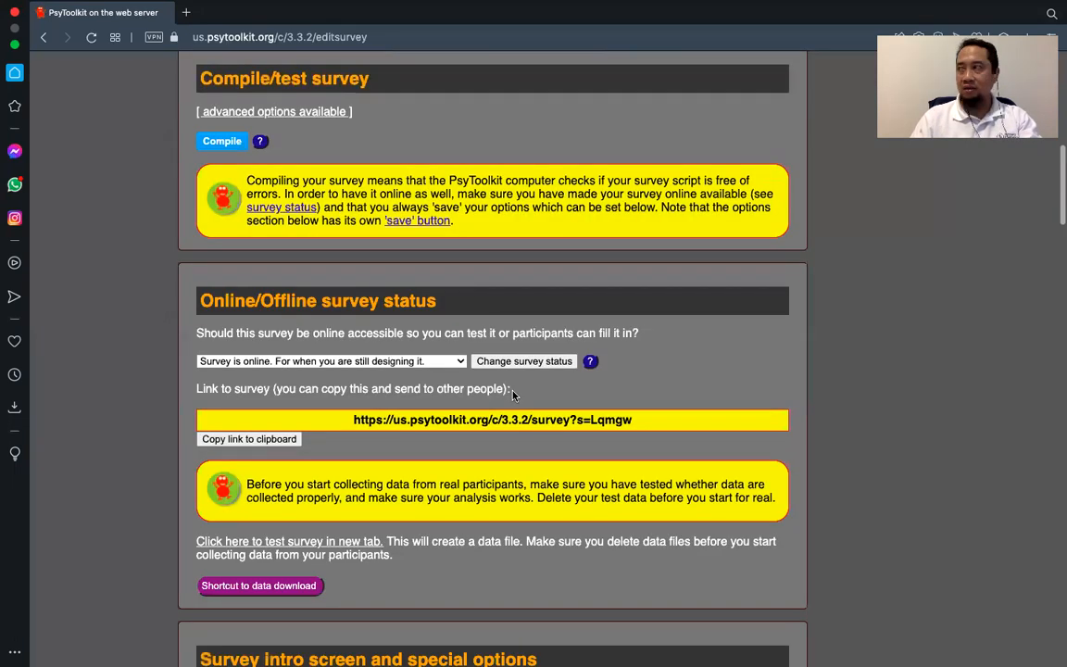
# Step: Copy the survey's participant link from the online status section to the clipboard
pyautogui.scroll(5, 646, 247)
pyautogui.scroll(-3, 647, 247)
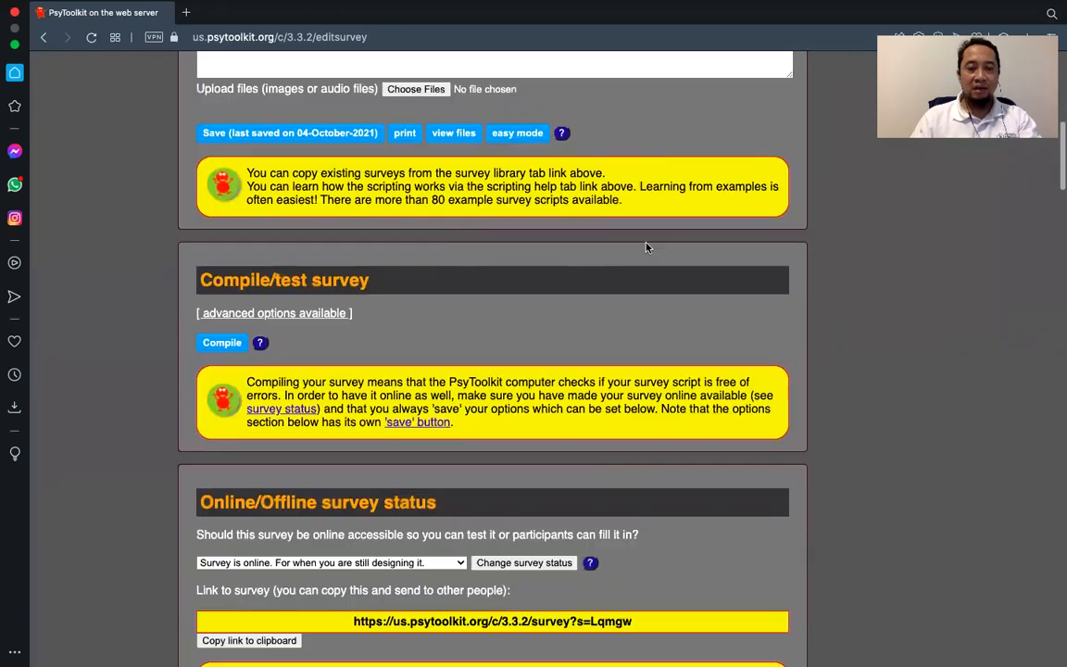
pyautogui.scroll(-2, 647, 246)
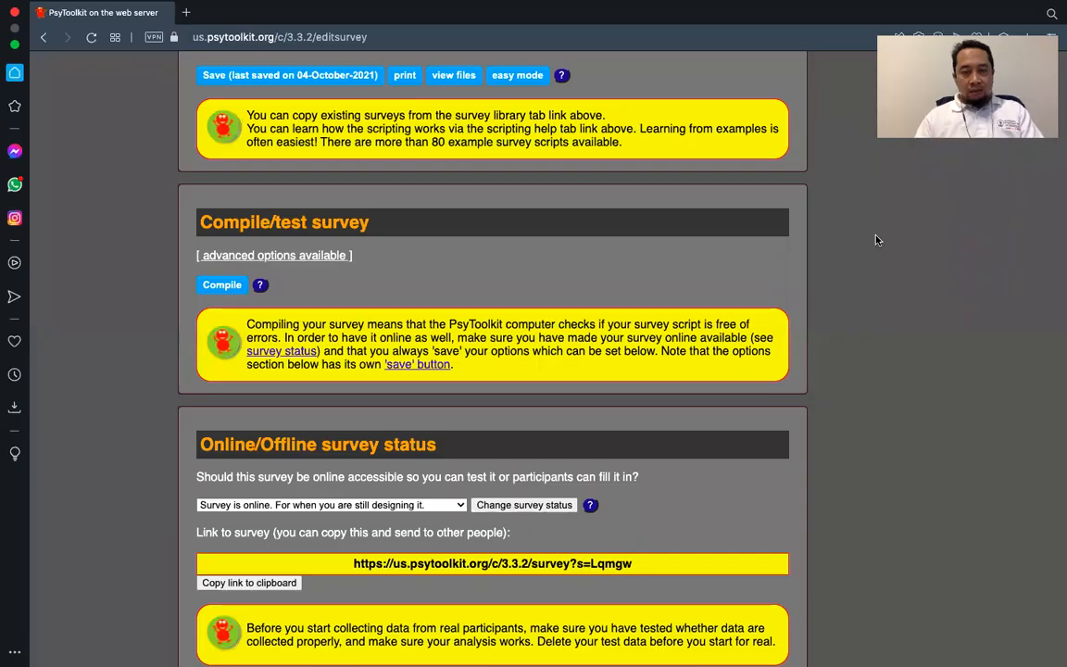
pyautogui.scroll(-3, 877, 239)
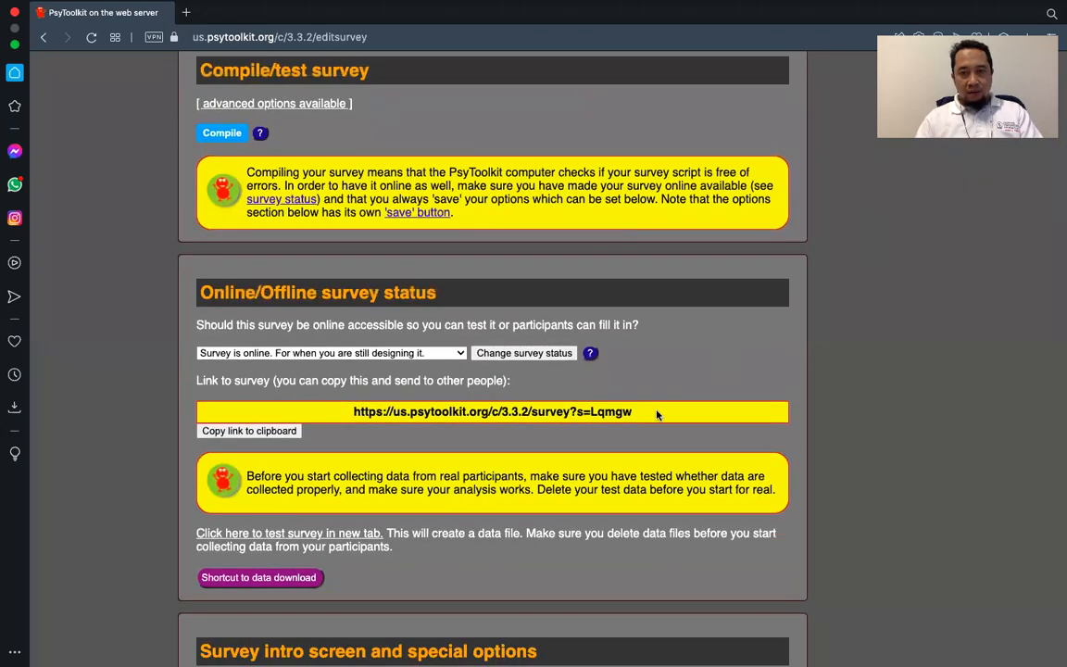
pyautogui.moveTo(657, 413); pyautogui.dragTo(353, 413)
pyautogui.press('super+c')
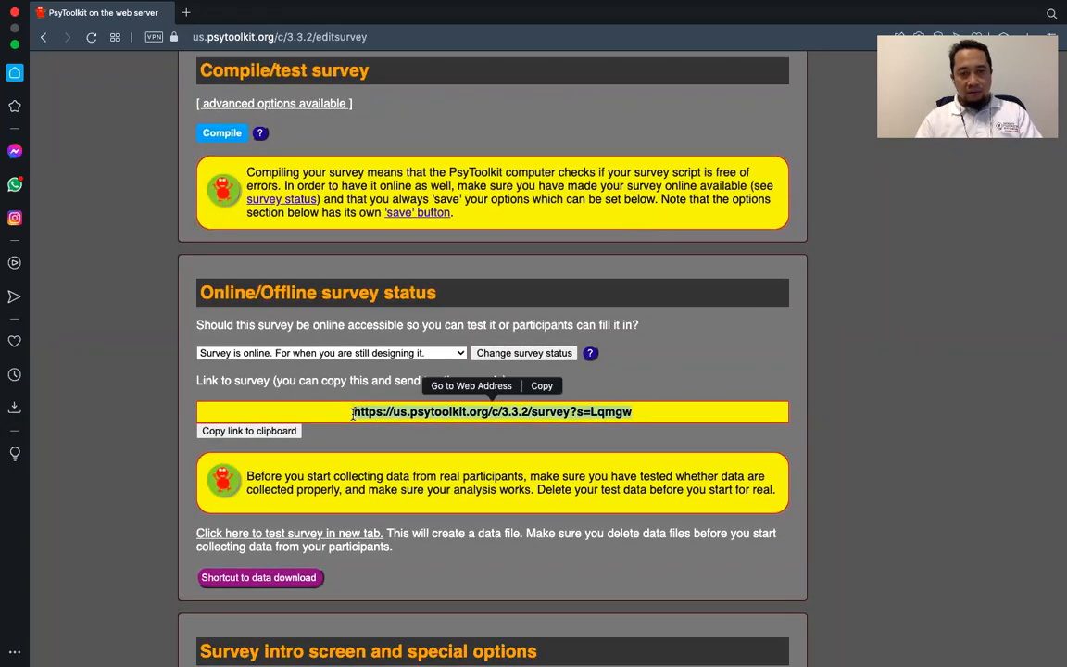
pyautogui.click(282, 432)
pyautogui.click(659, 114)
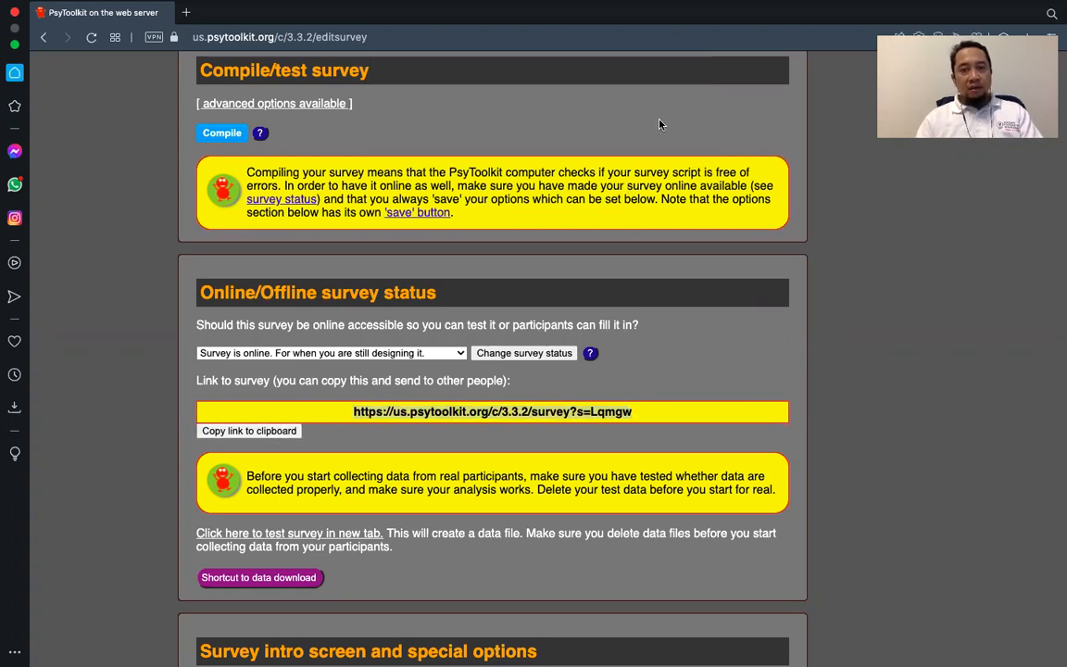
# Step: Load the copied survey link on a new browser page and start the survey as a participant
pyautogui.click(187, 16)
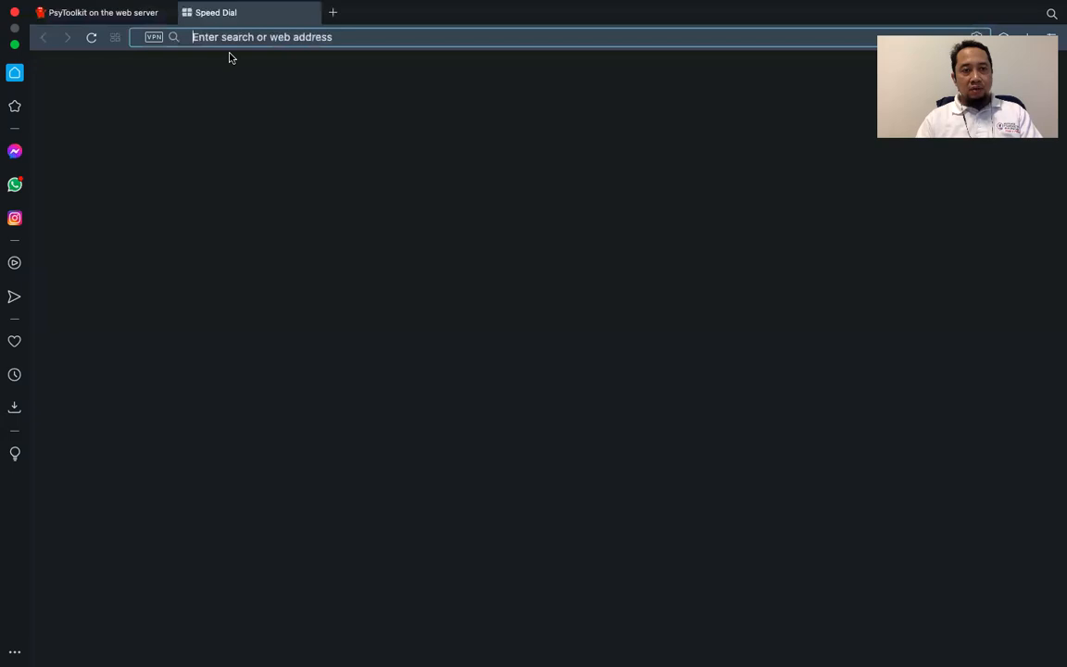
pyautogui.press('super+v')
pyautogui.press('Return')
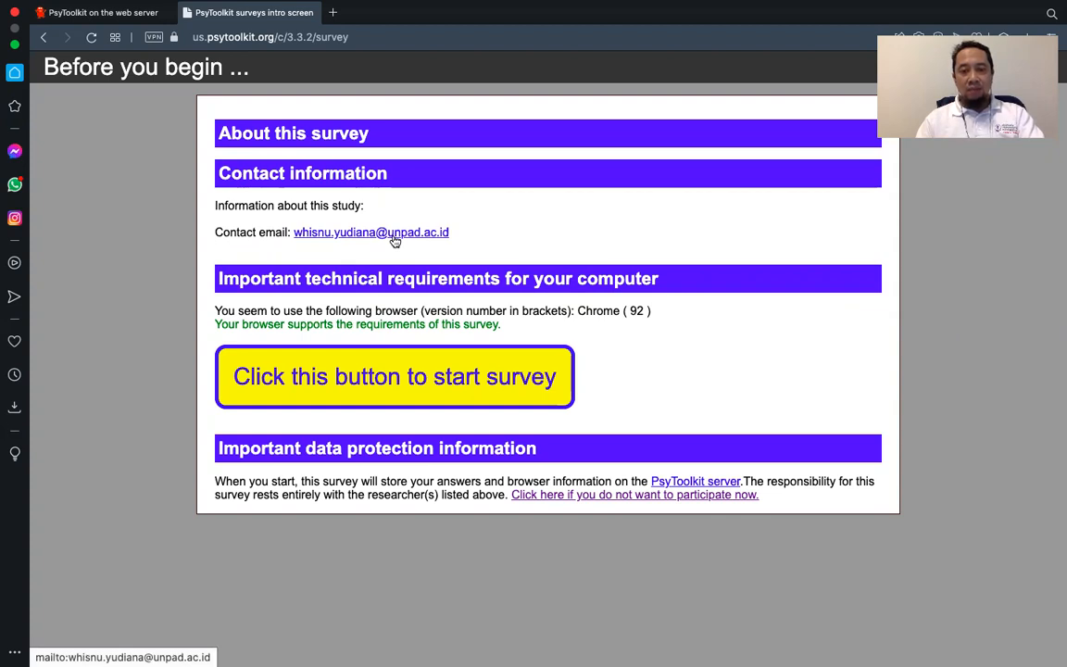
pyautogui.click(369, 382)
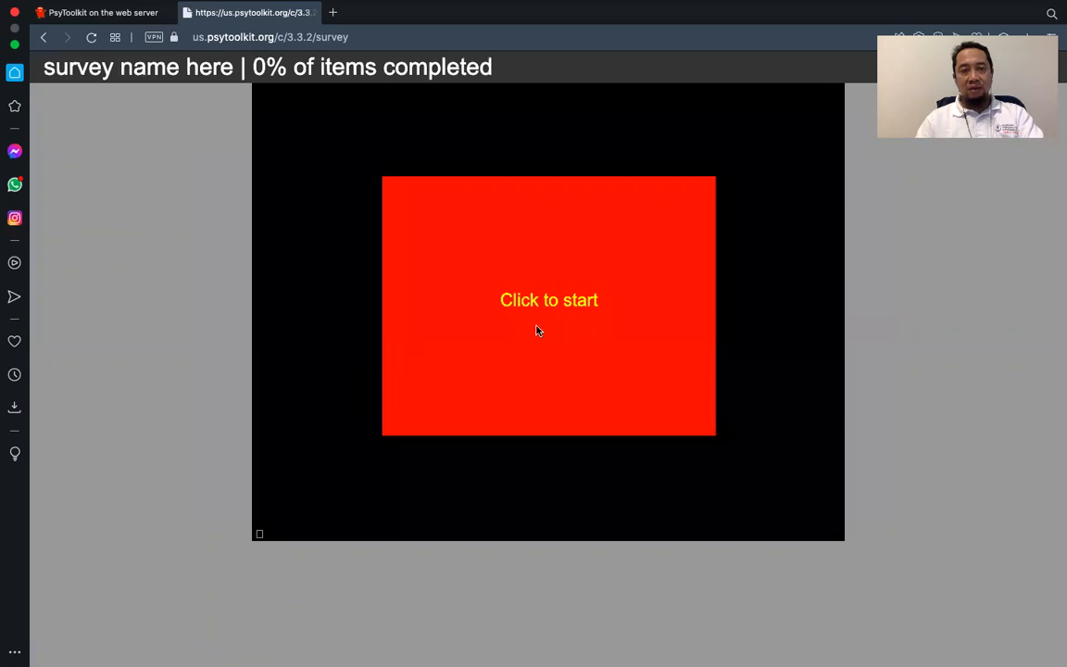
# Step: Test the embedded experiment through its instructions and practice session, answering P for green and Q for red circles, and close the test page
pyautogui.click(536, 331)
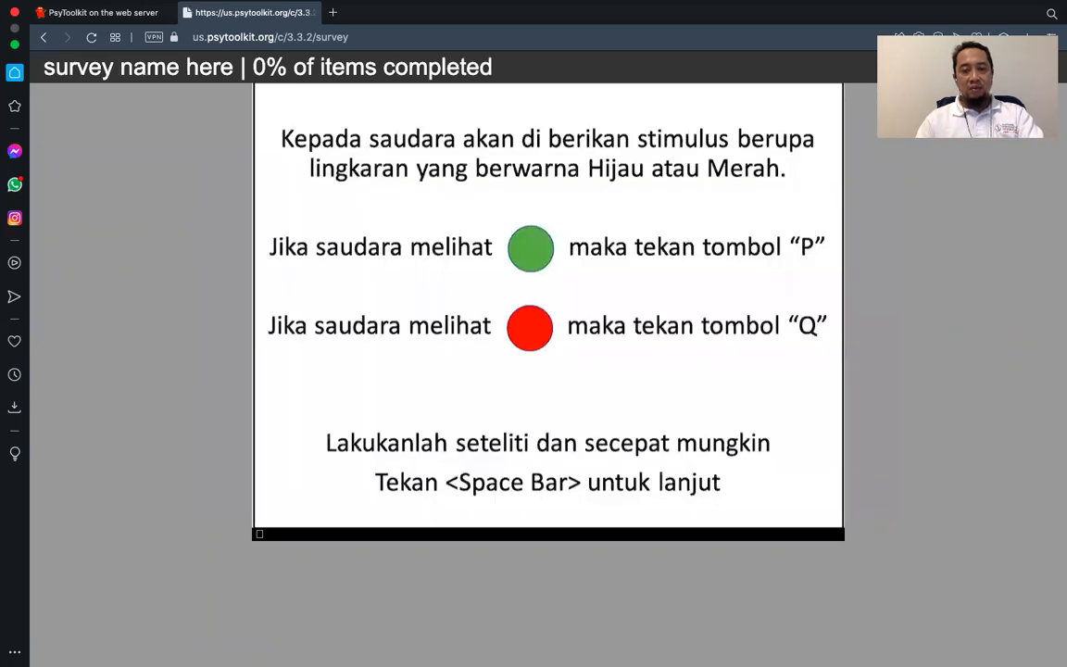
pyautogui.press('space')
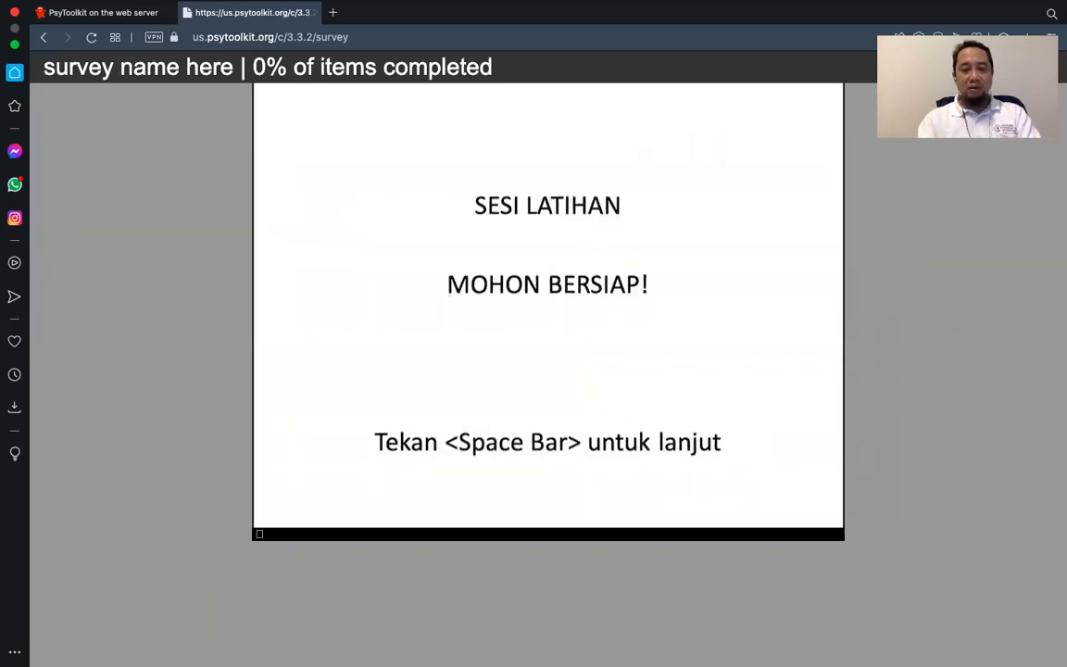
pyautogui.press('space')
pyautogui.press('p')
pyautogui.press('p')
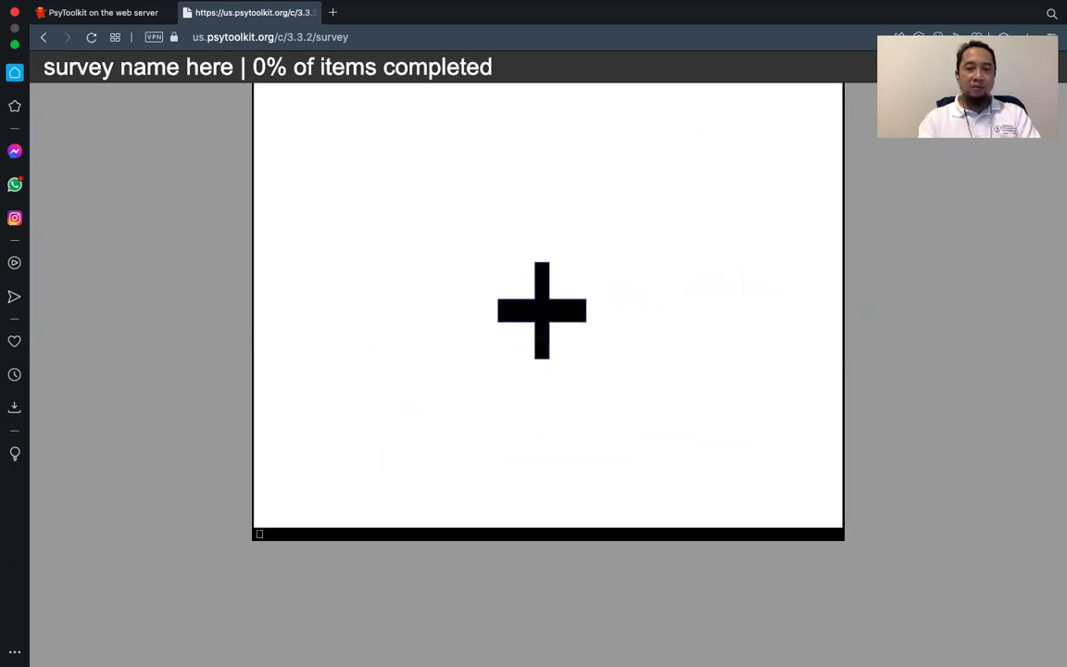
pyautogui.press('p')
pyautogui.press('q')
pyautogui.press('q')
pyautogui.press('q')
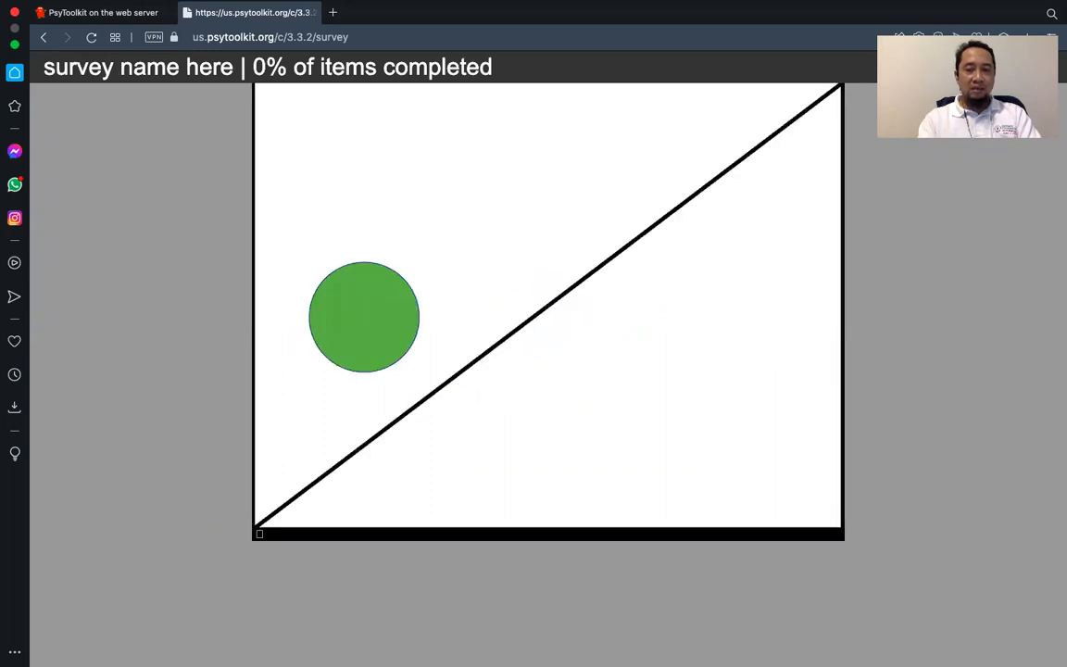
pyautogui.press('p')
pyautogui.press('p')
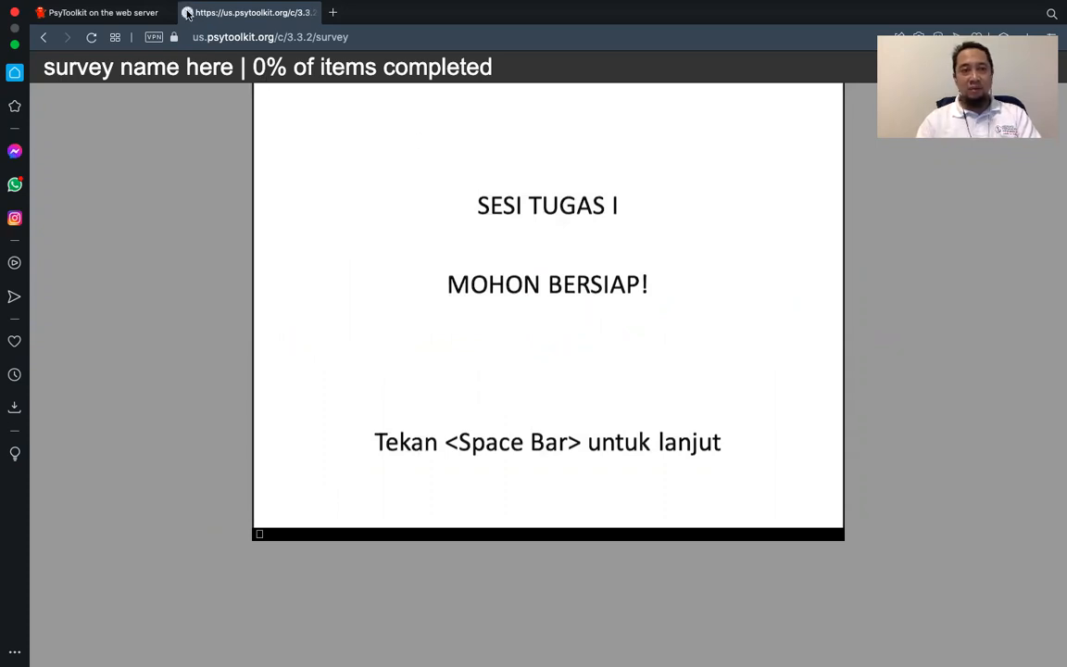
pyautogui.click(187, 13)
pyautogui.click(645, 234)
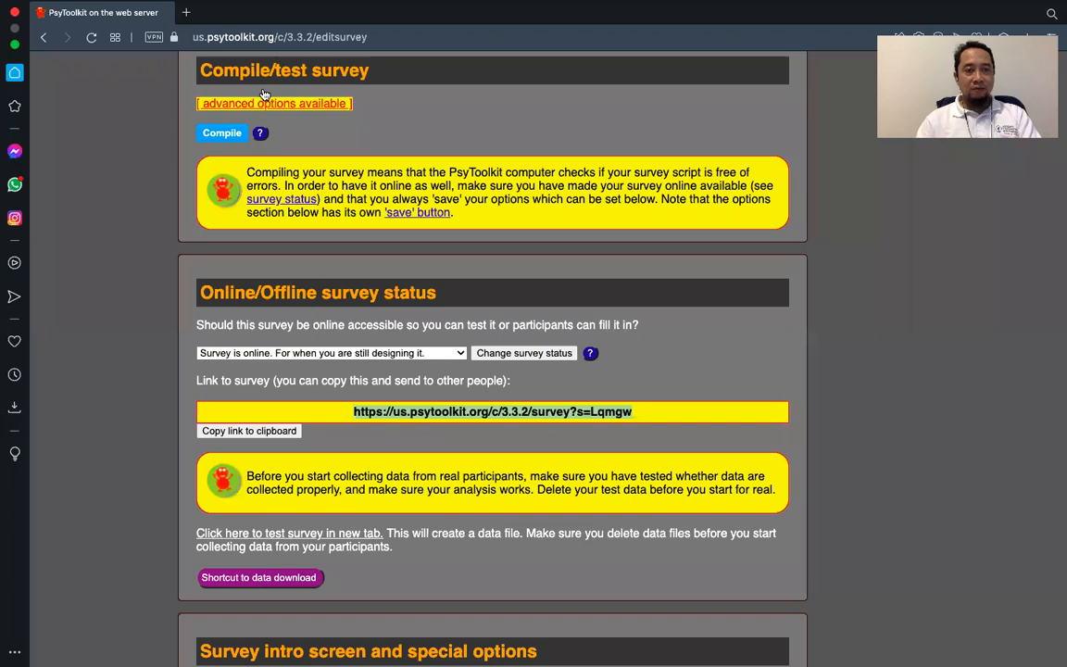
# Step: Switch the survey script to the easy mode overview of its questions
pyautogui.scroll(10, 391, 286)
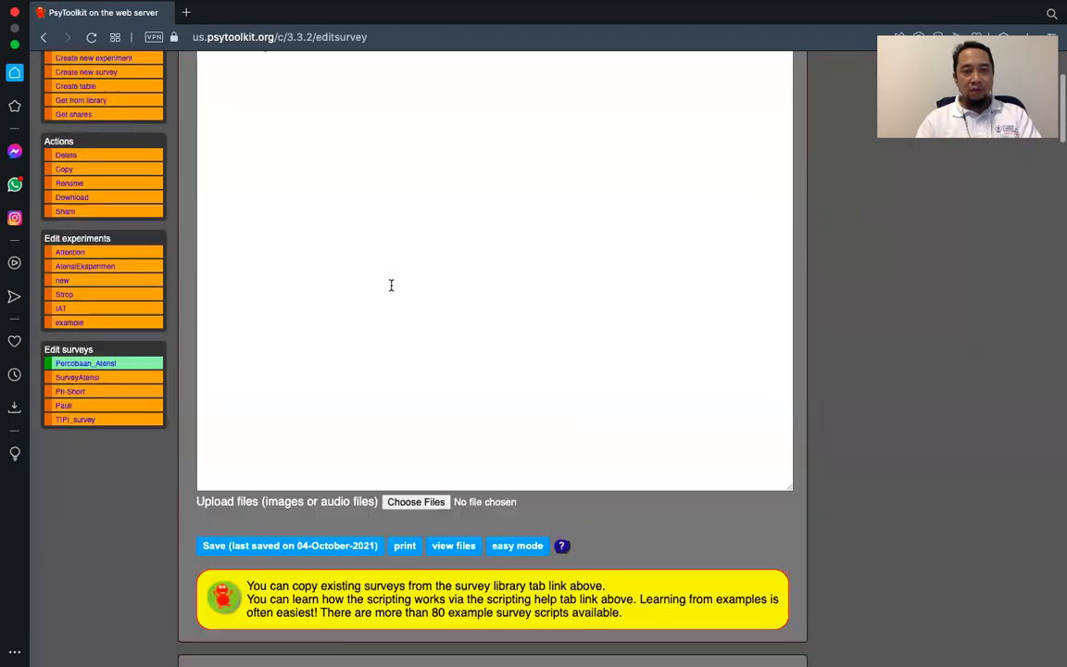
pyautogui.scroll(4, 391, 285)
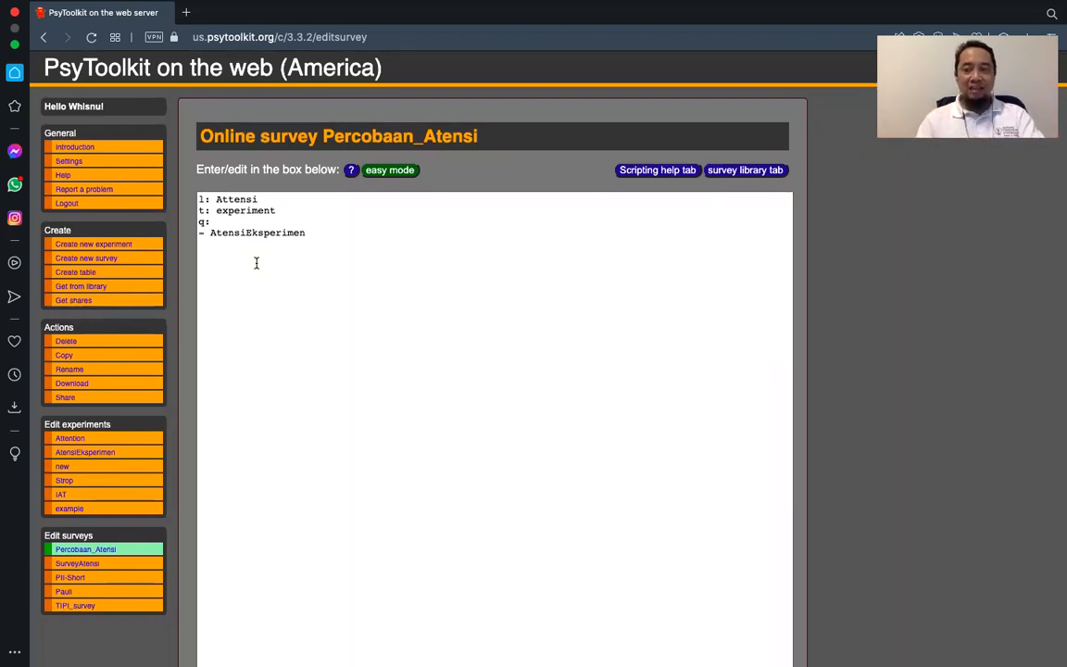
pyautogui.scroll(-3, 287, 271)
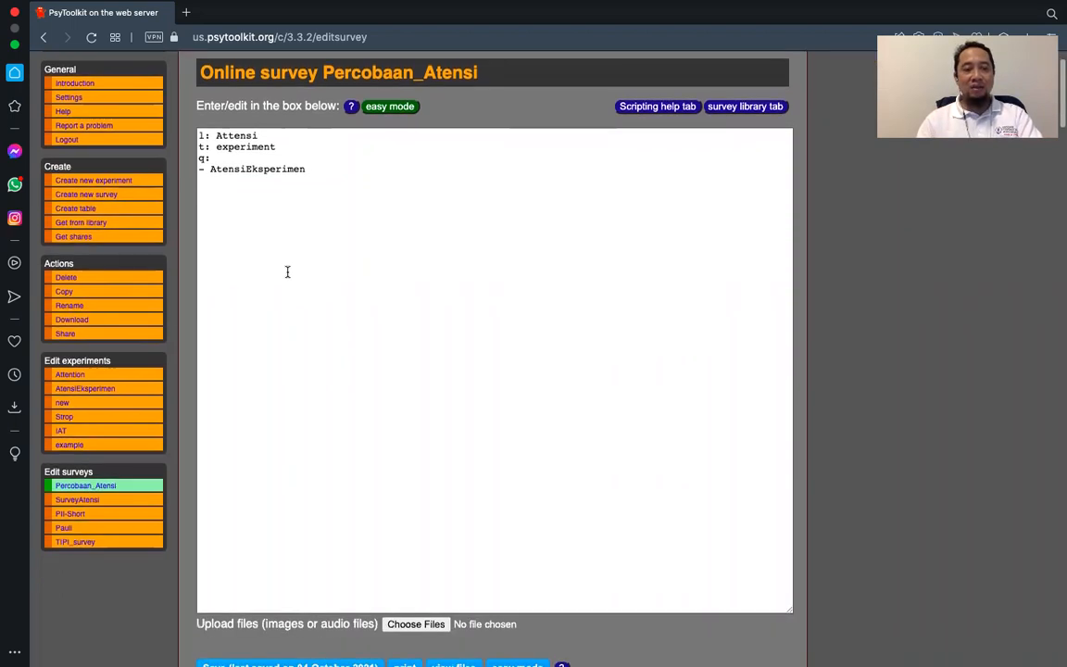
pyautogui.scroll(-5, 287, 266)
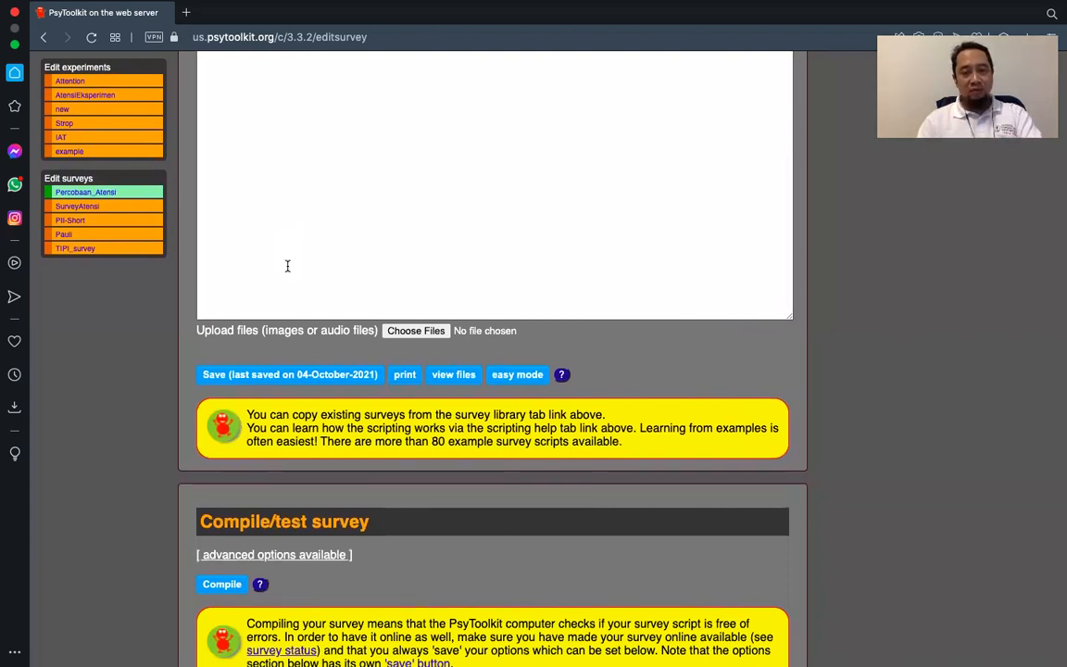
pyautogui.scroll(5, 287, 266)
pyautogui.scroll(1, 290, 276)
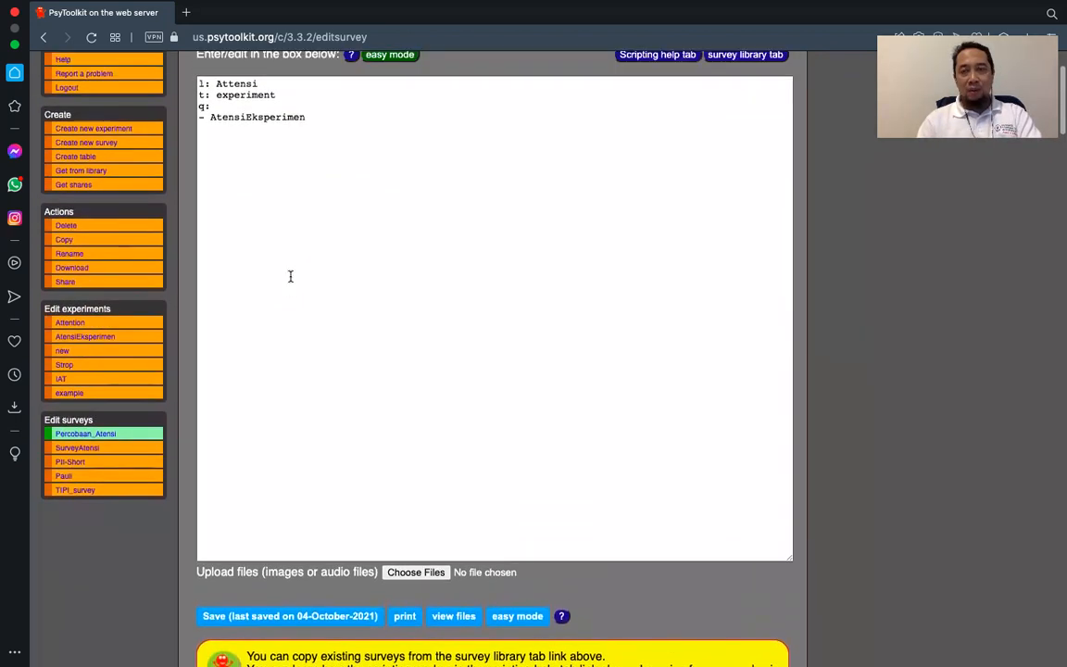
pyautogui.click(505, 621)
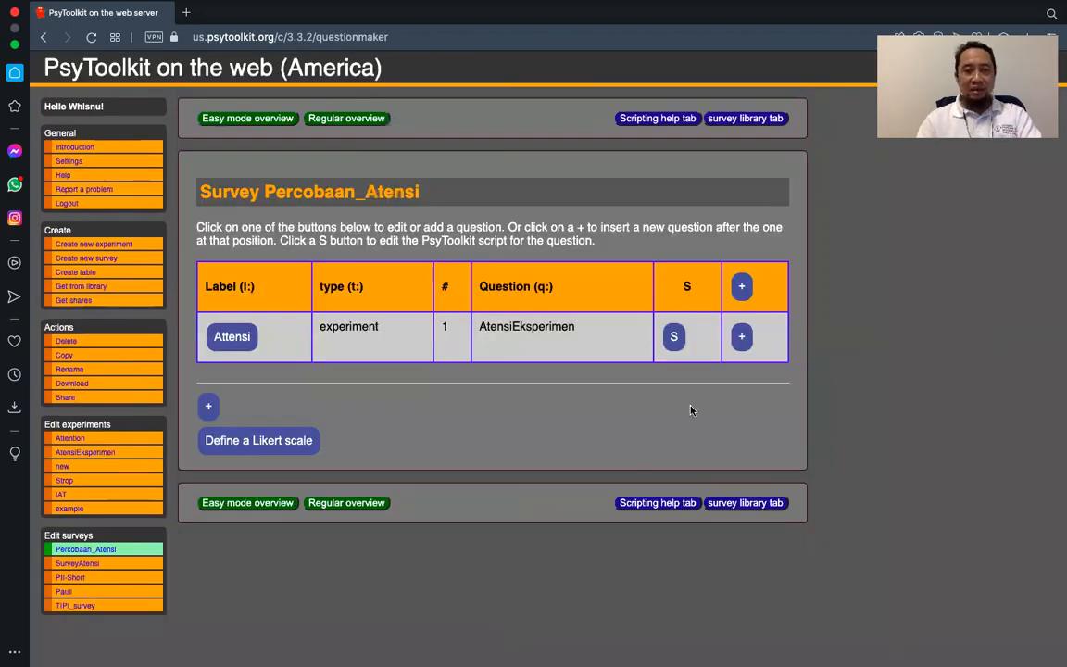
# Step: Insert a new question of type textline ahead of the Attensi experiment item
pyautogui.click(743, 288)
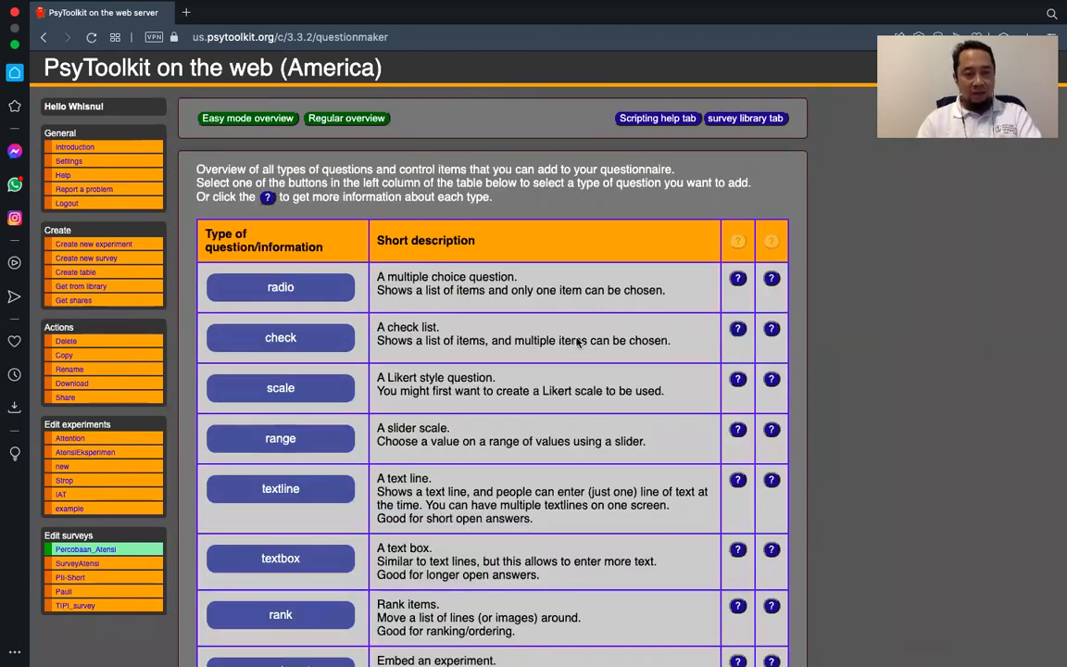
pyautogui.scroll(-2, 488, 385)
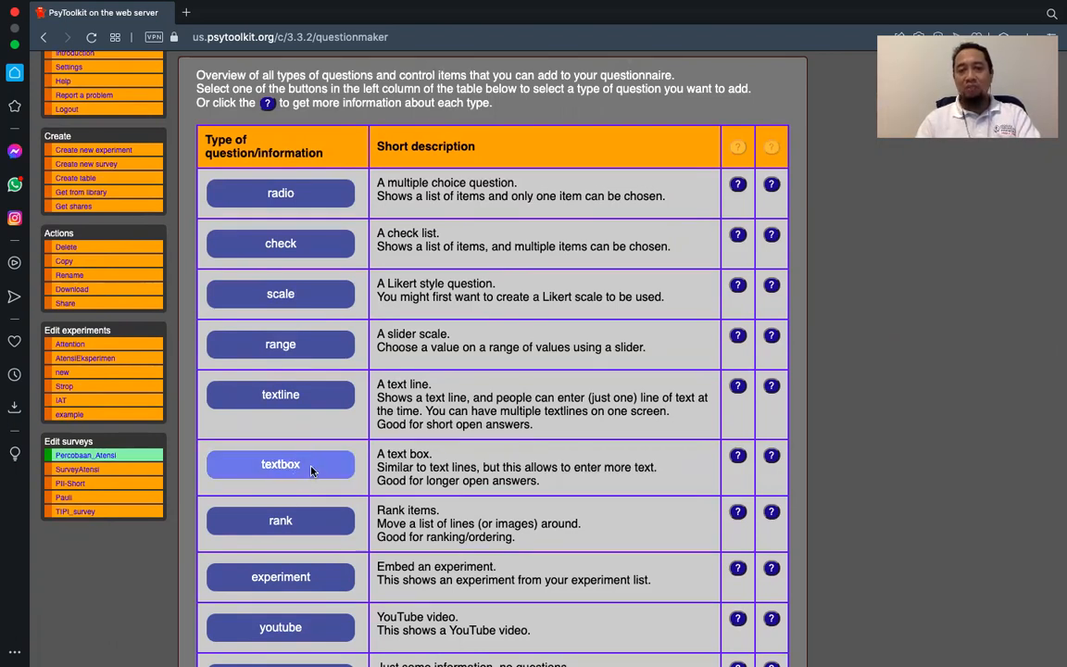
pyautogui.click(294, 397)
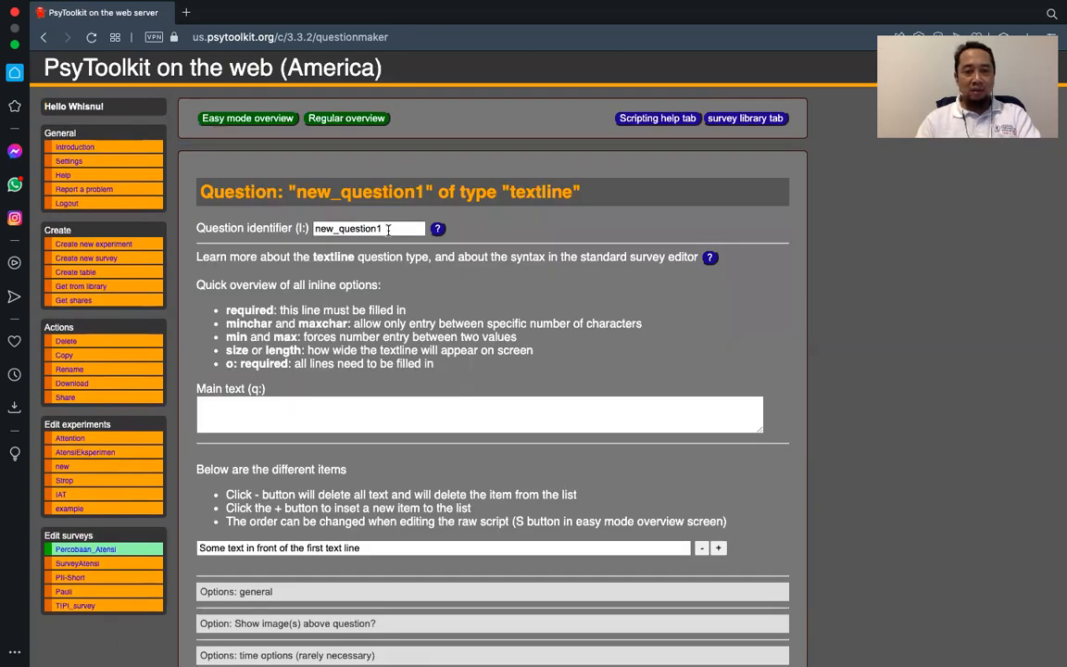
# Step: Set the textline question's identifier to "Identitas1" and its main text to "Biodata"
pyautogui.moveTo(417, 228); pyautogui.dragTo(281, 228)
pyautogui.write('Identitas1')
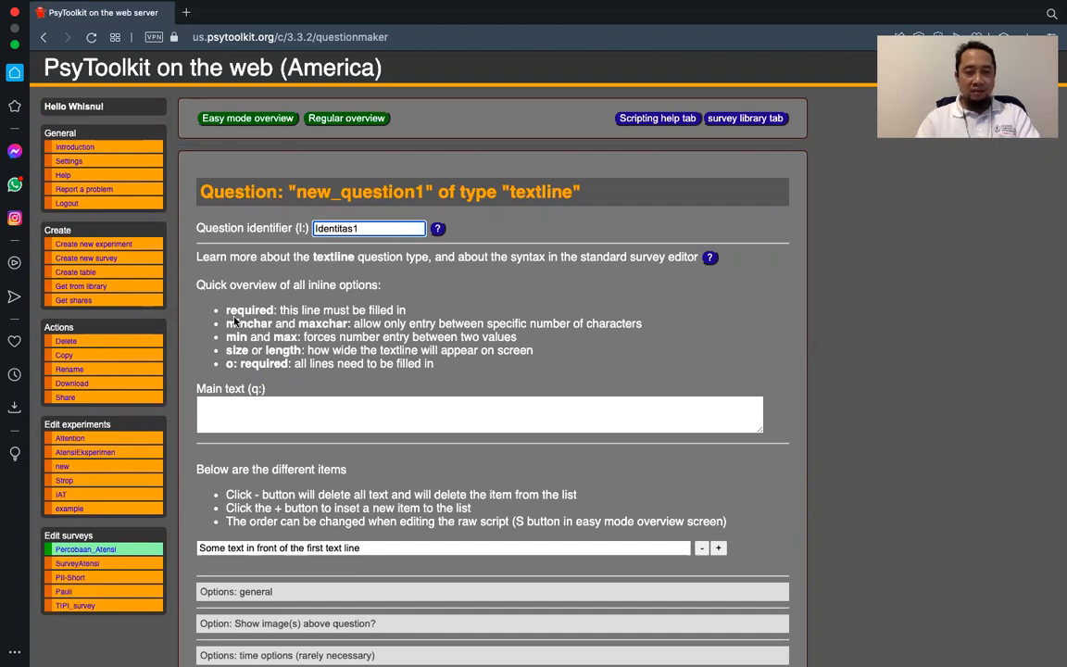
pyautogui.scroll(-2, 226, 417)
pyautogui.write('1')
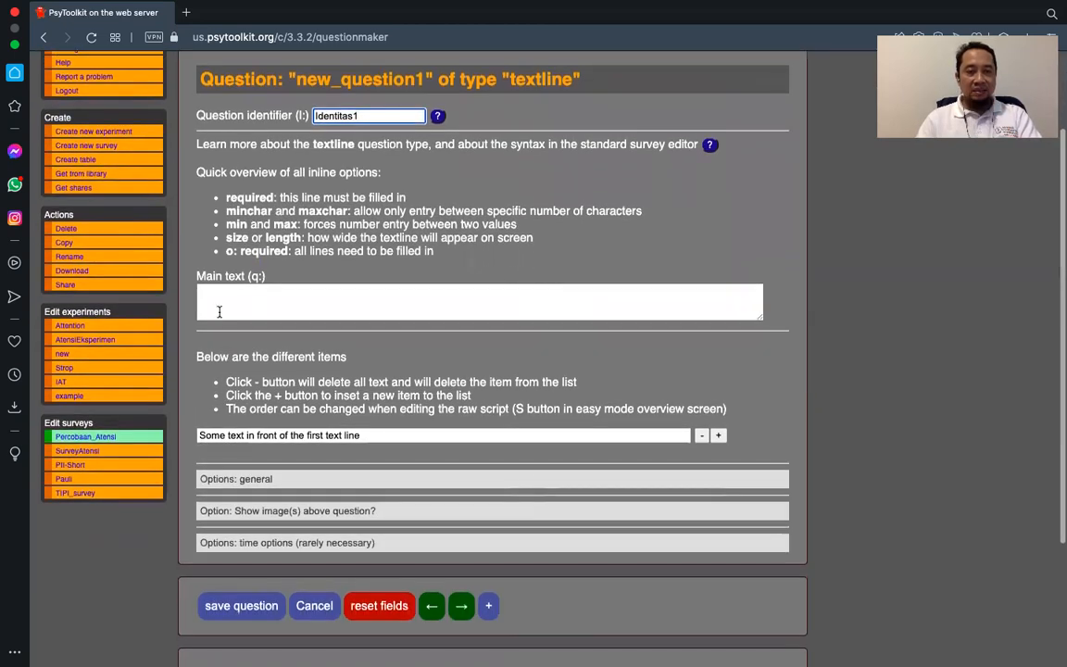
pyautogui.click(213, 295)
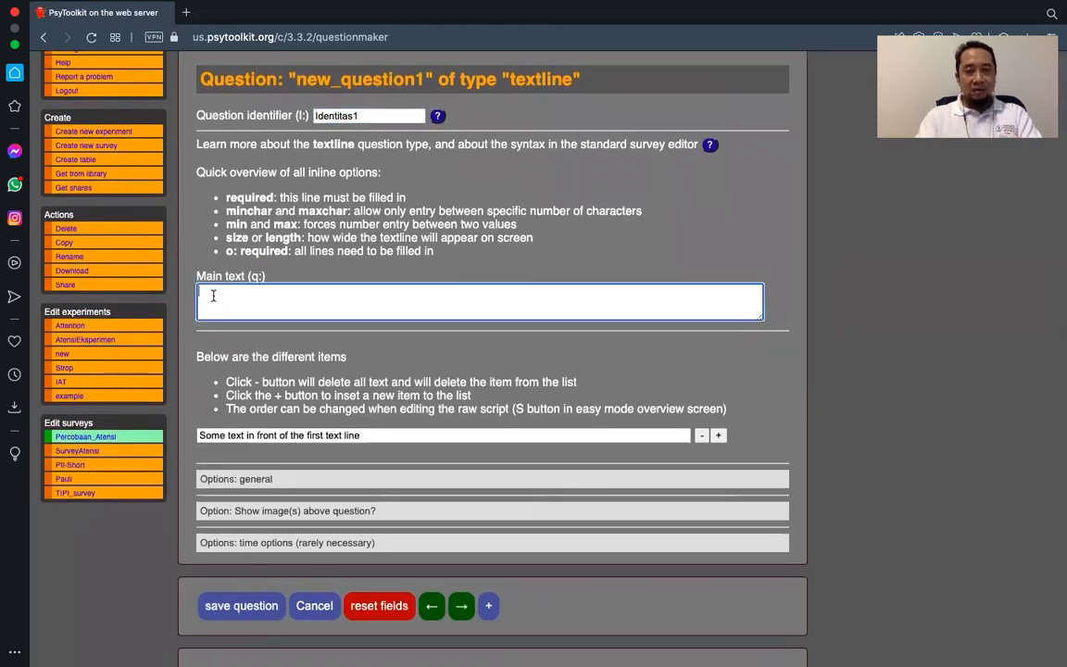
pyautogui.write('Biodata')
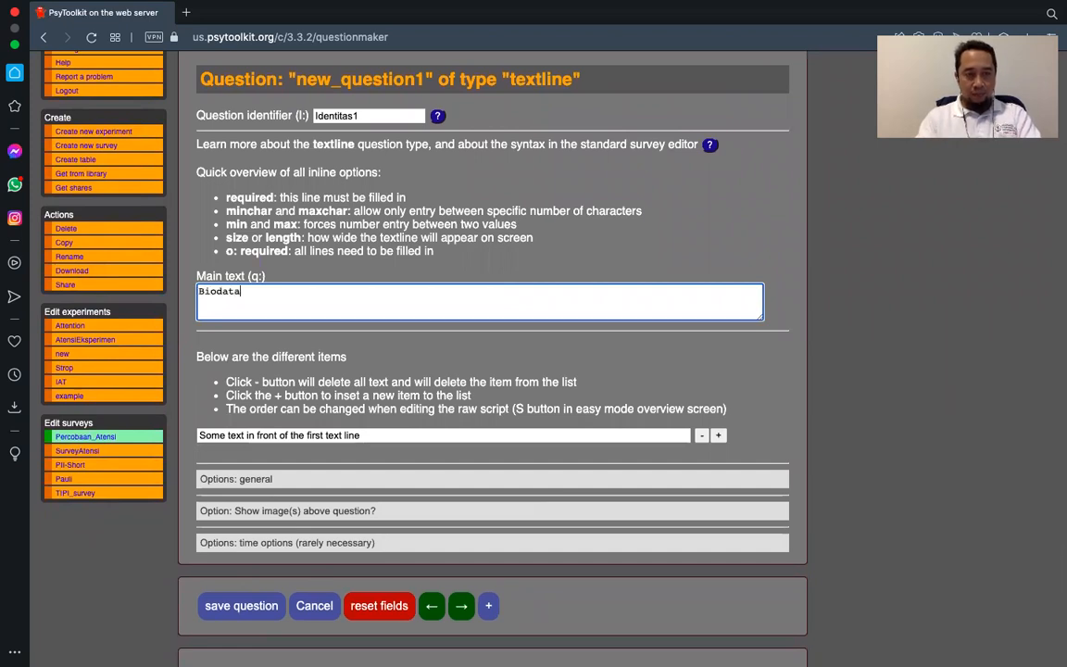
# Step: Replace the Biodata question's first item text with "Insial Nama"
pyautogui.scroll(-1, 213, 295)
pyautogui.scroll(-1, 219, 333)
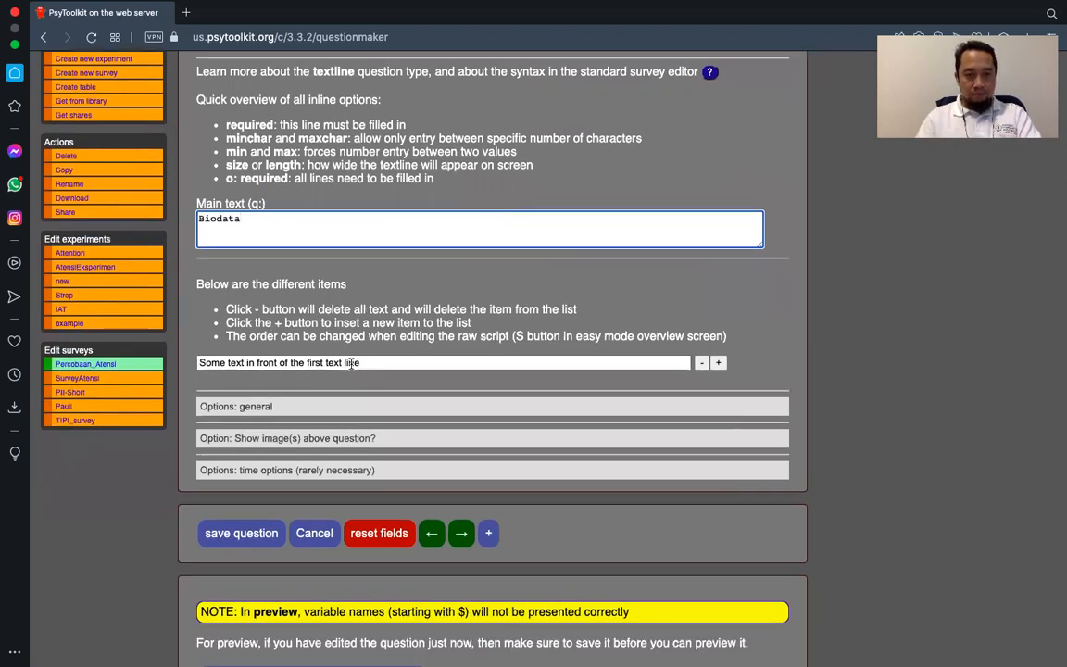
pyautogui.moveTo(370, 364); pyautogui.dragTo(179, 363)
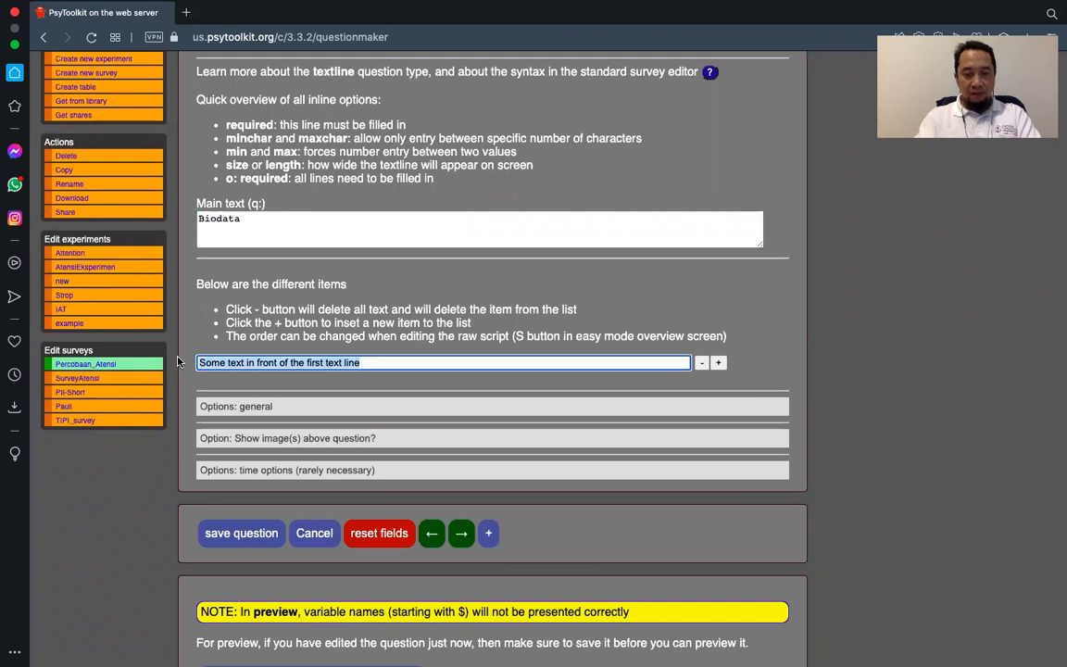
pyautogui.write('Insial Nama')
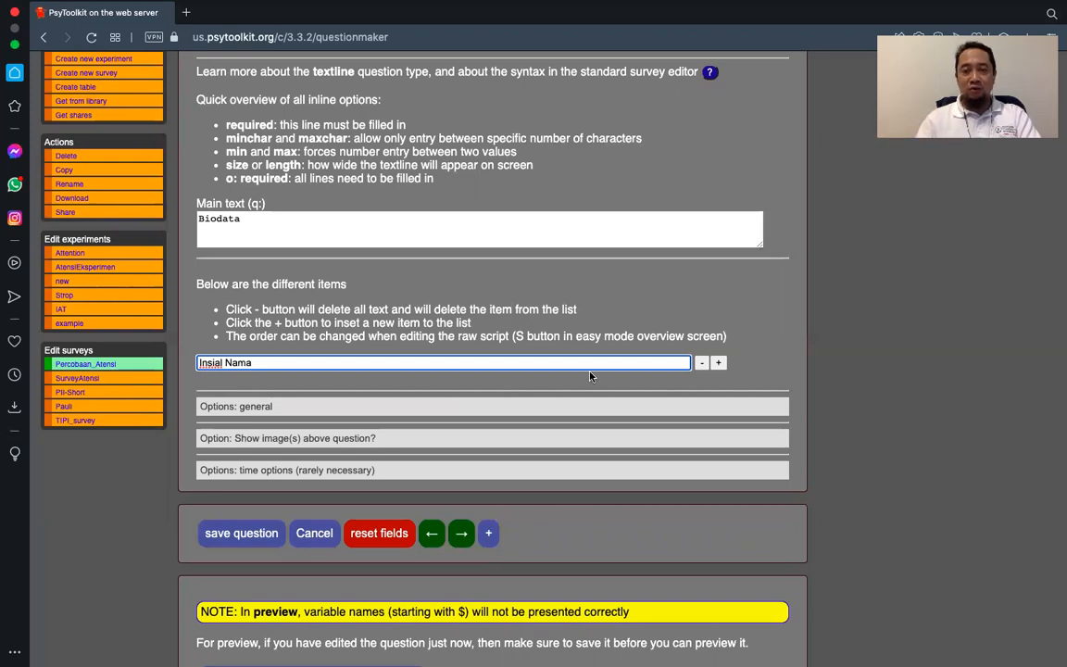
# Step: Add a second item "Usia (Tahun):" to the Biodata question and extend the first item to "Insial Nama :"
pyautogui.click(718, 362)
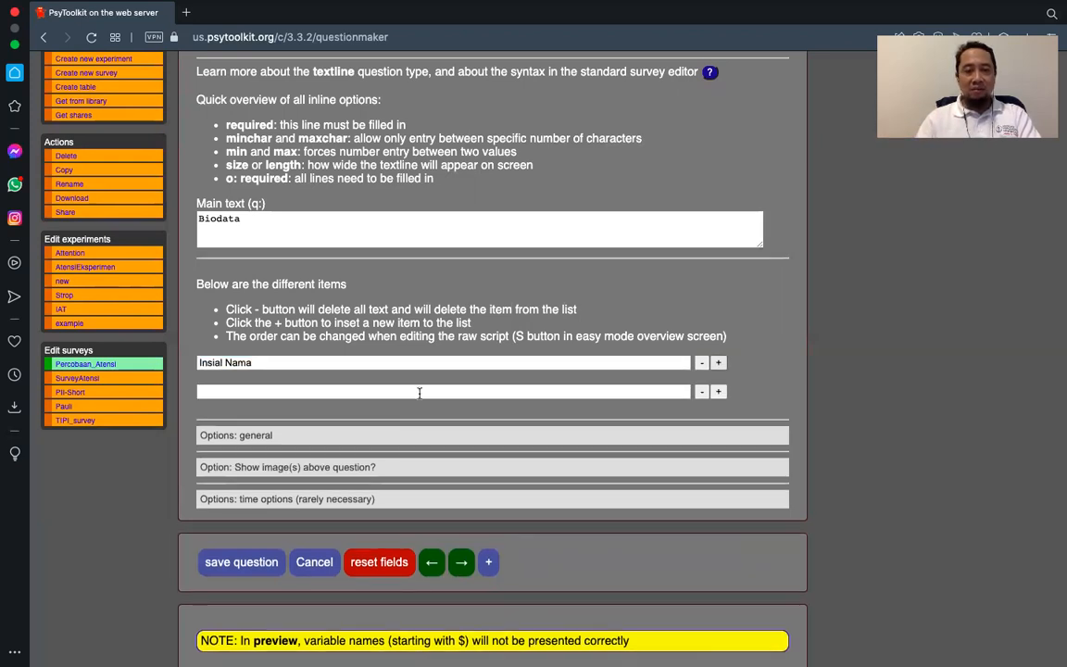
pyautogui.click(332, 390)
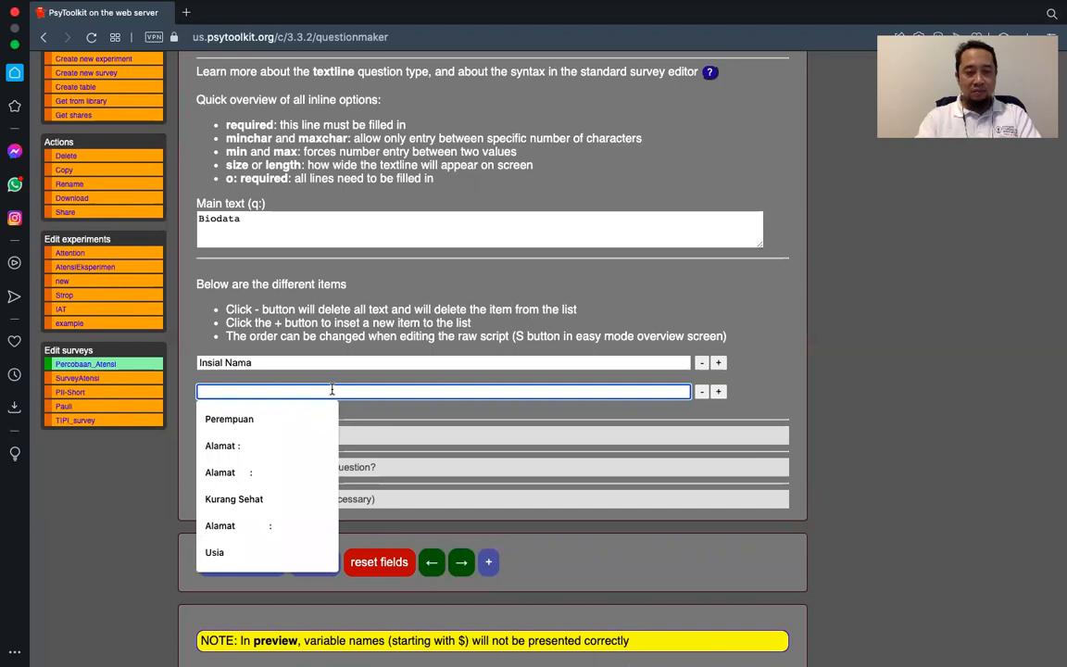
pyautogui.click(283, 559)
pyautogui.write('(Ta')
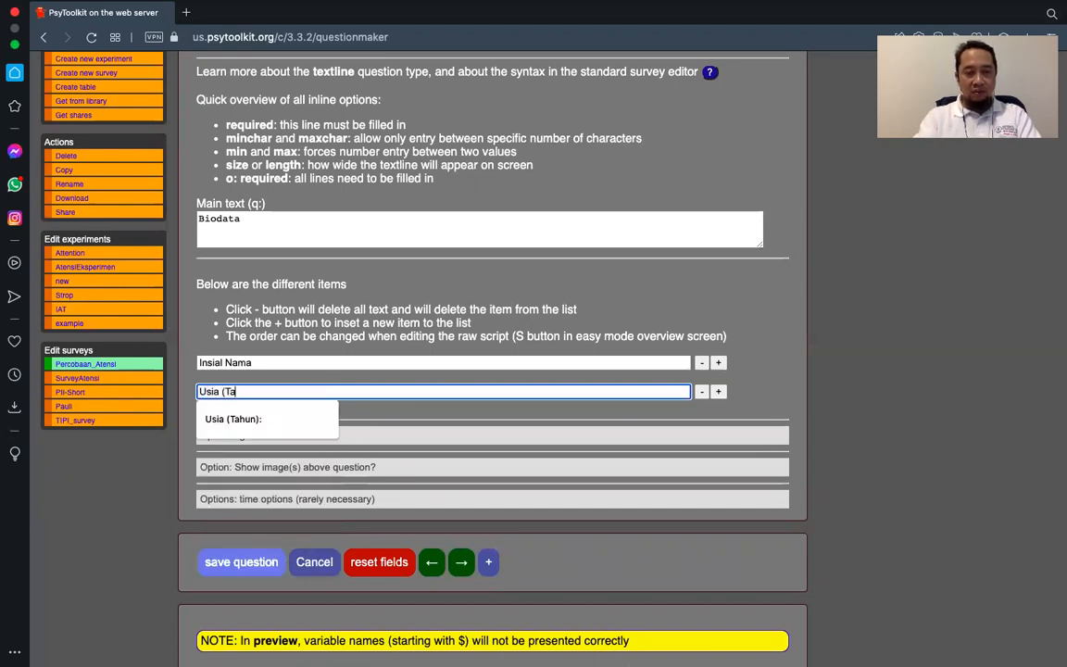
pyautogui.click(233, 419)
pyautogui.click(293, 361)
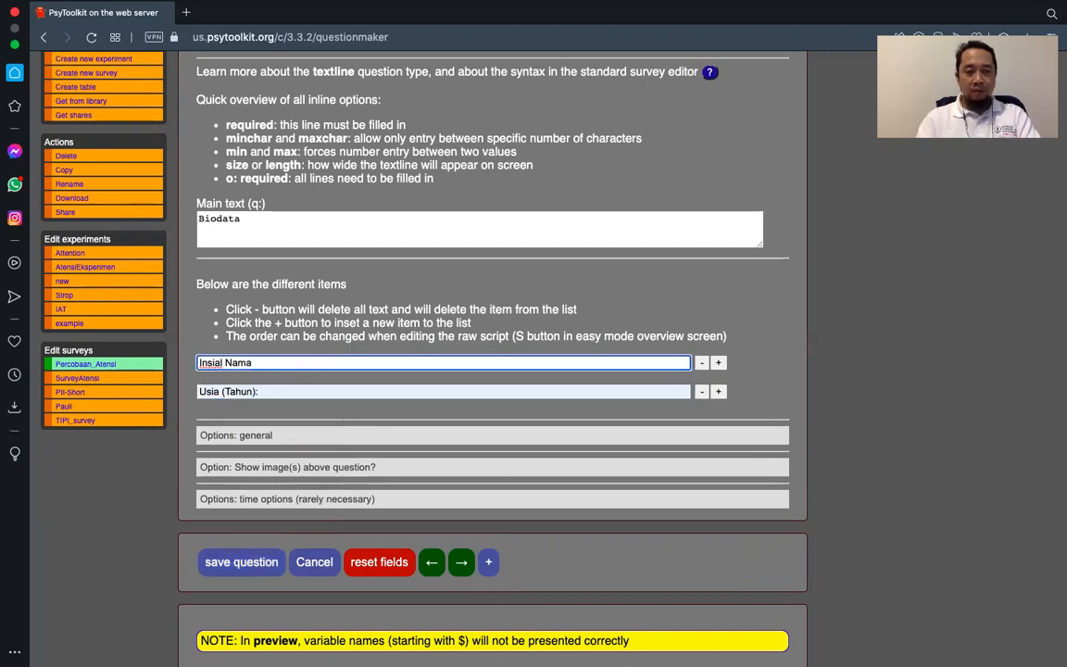
# Step: Add a third item "Kota Tempat Tinggal :" to the Biodata question
pyautogui.scroll(-1, 441, 447)
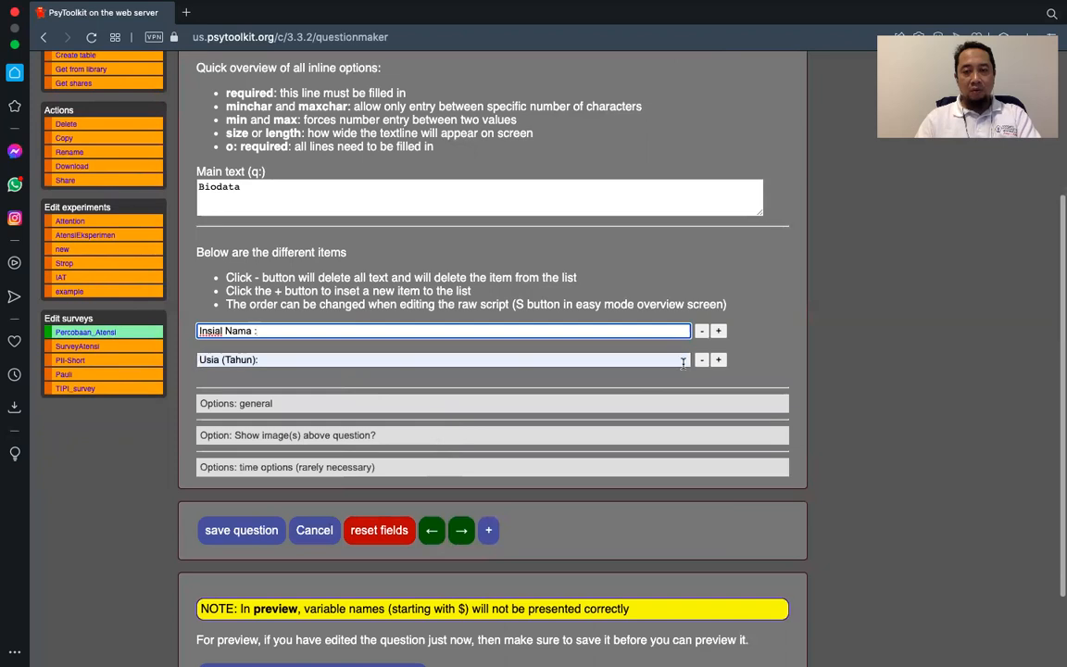
pyautogui.click(718, 362)
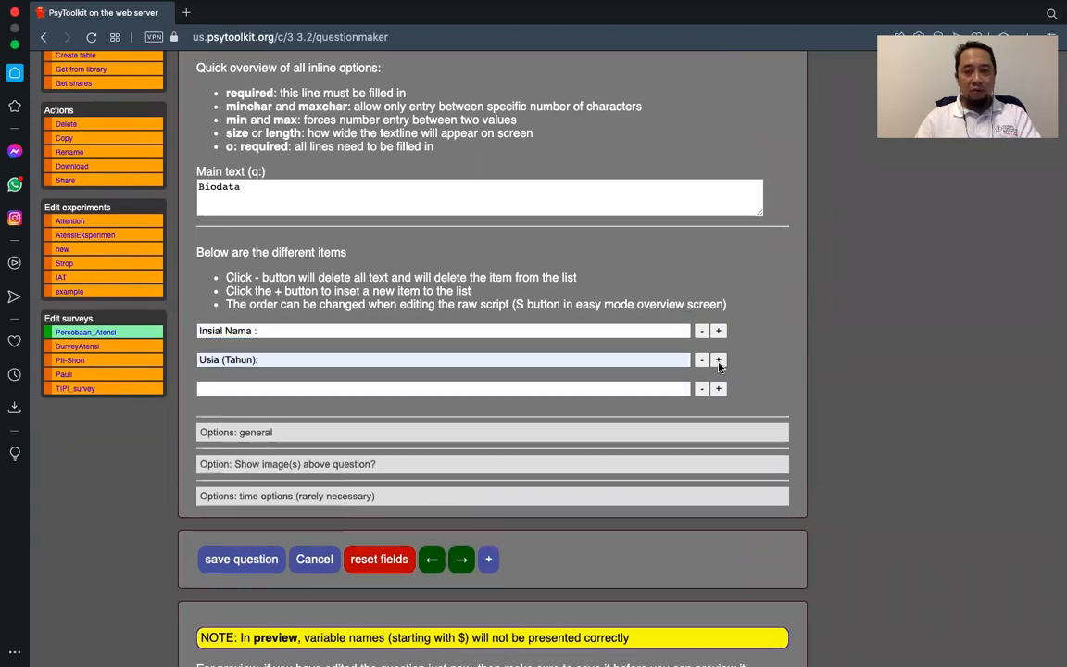
pyautogui.click(327, 388)
pyautogui.write('KOta')
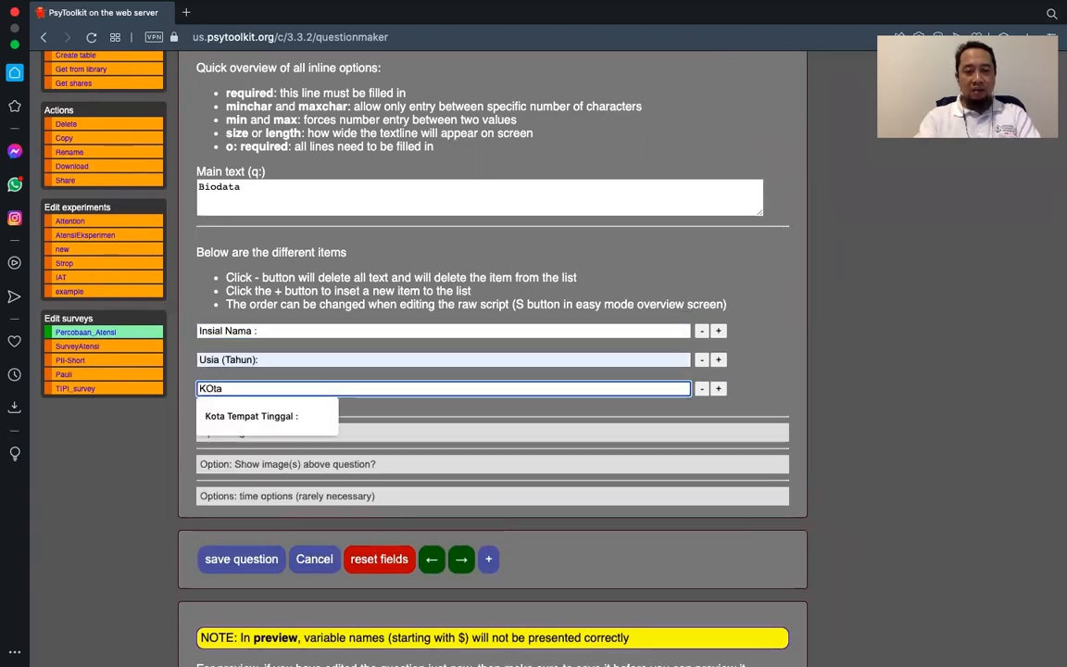
pyautogui.press('Down')
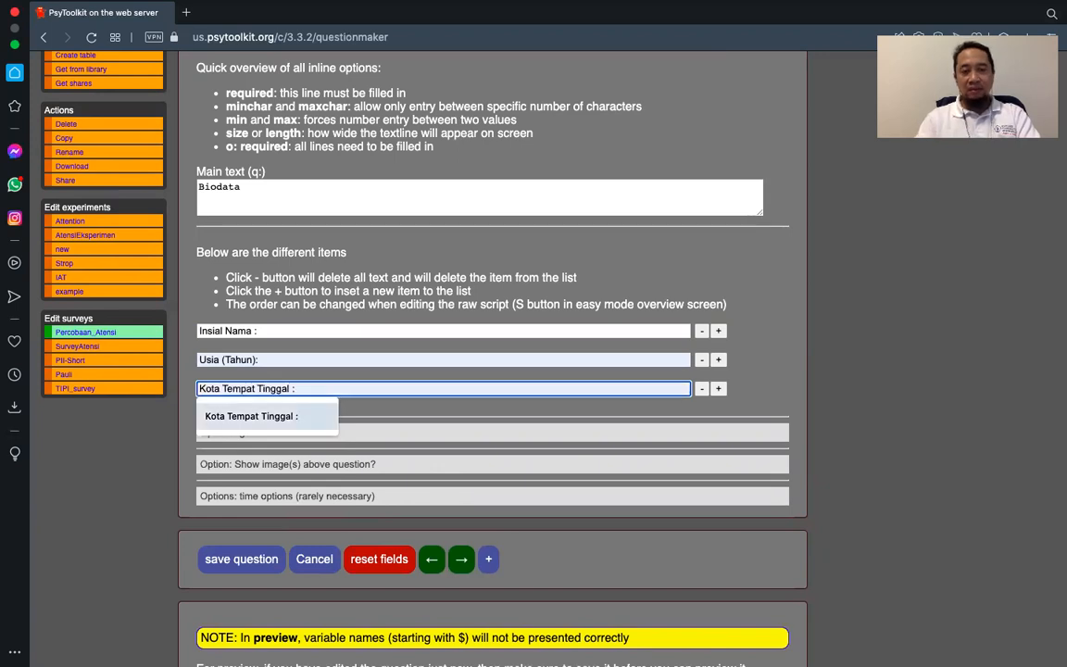
pyautogui.press('Tab')
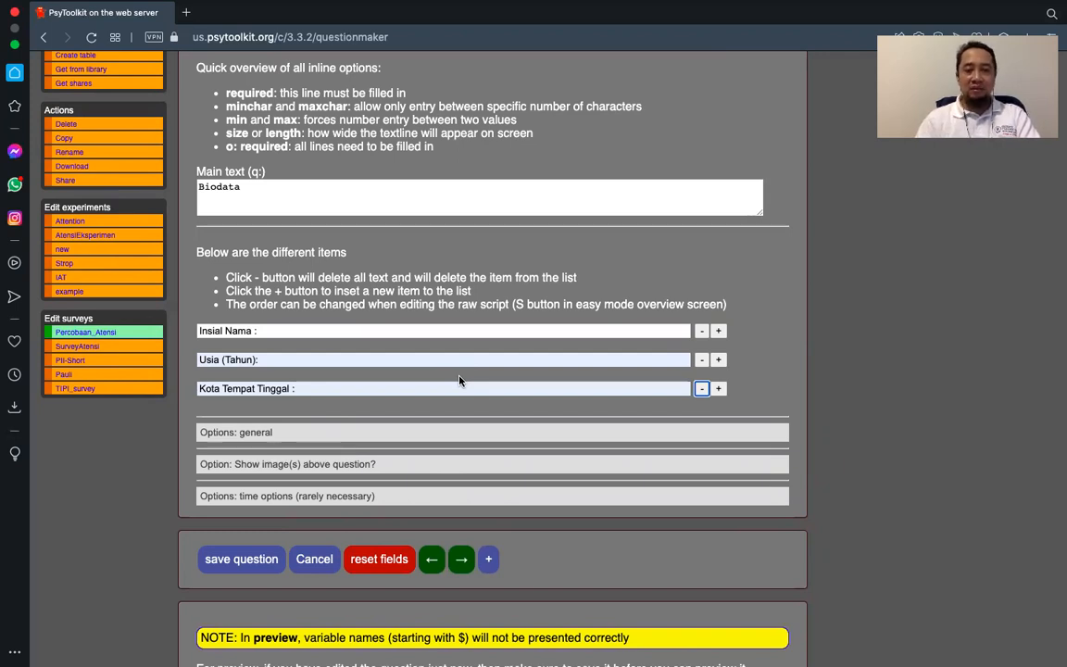
# Step: Save the Biodata textline question and add a new question of type radio after it
pyautogui.scroll(-1, 459, 380)
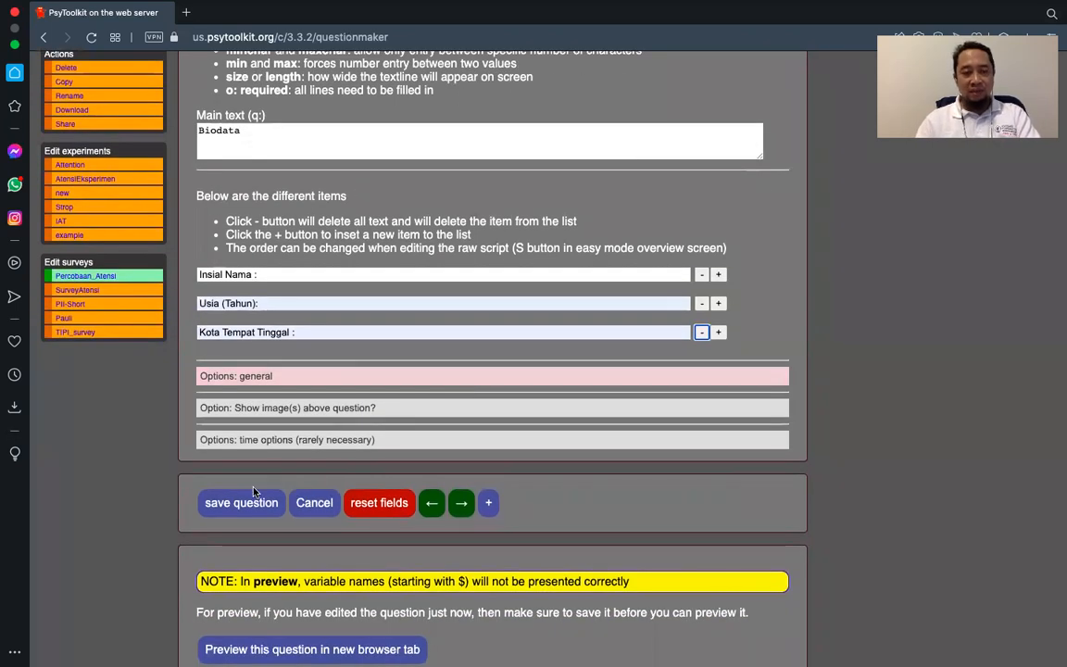
pyautogui.click(248, 501)
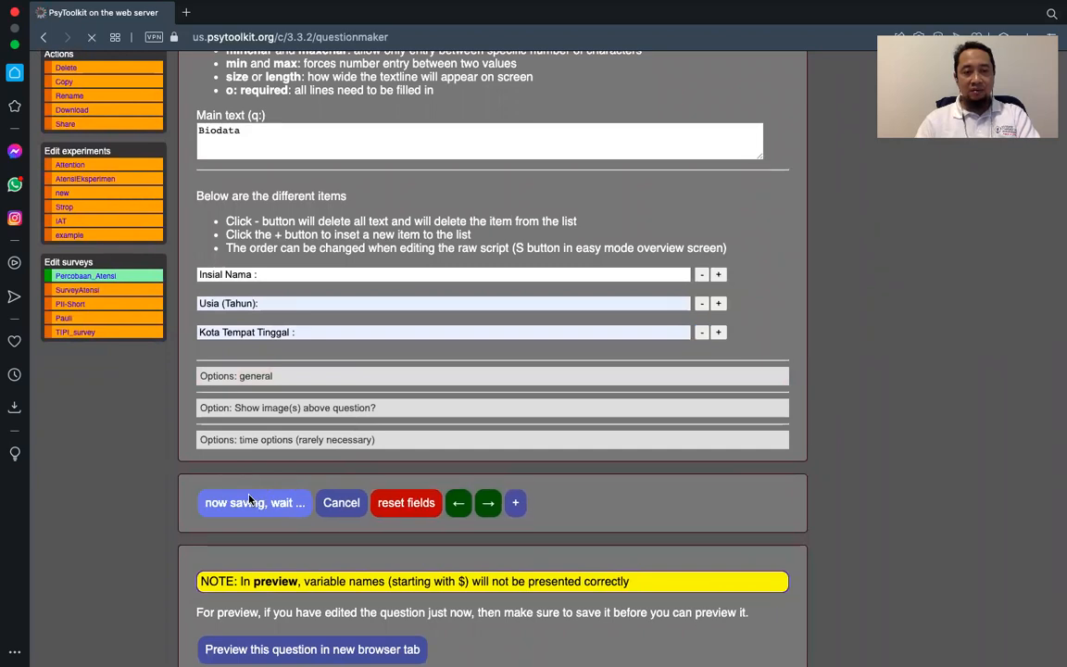
pyautogui.scroll(-5, 481, 552)
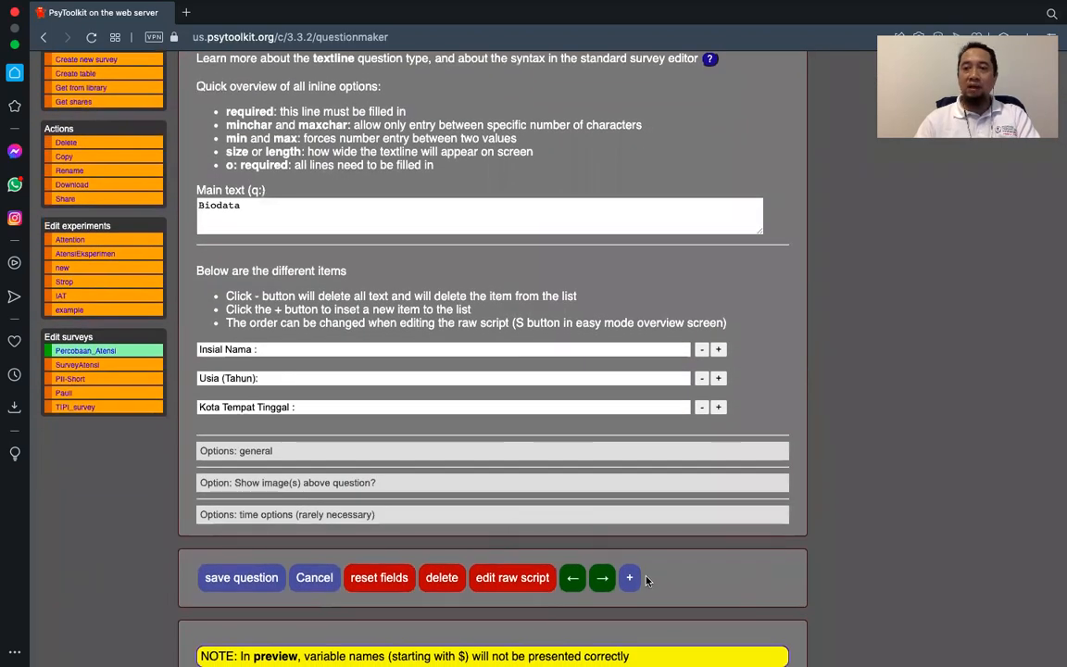
pyautogui.click(633, 577)
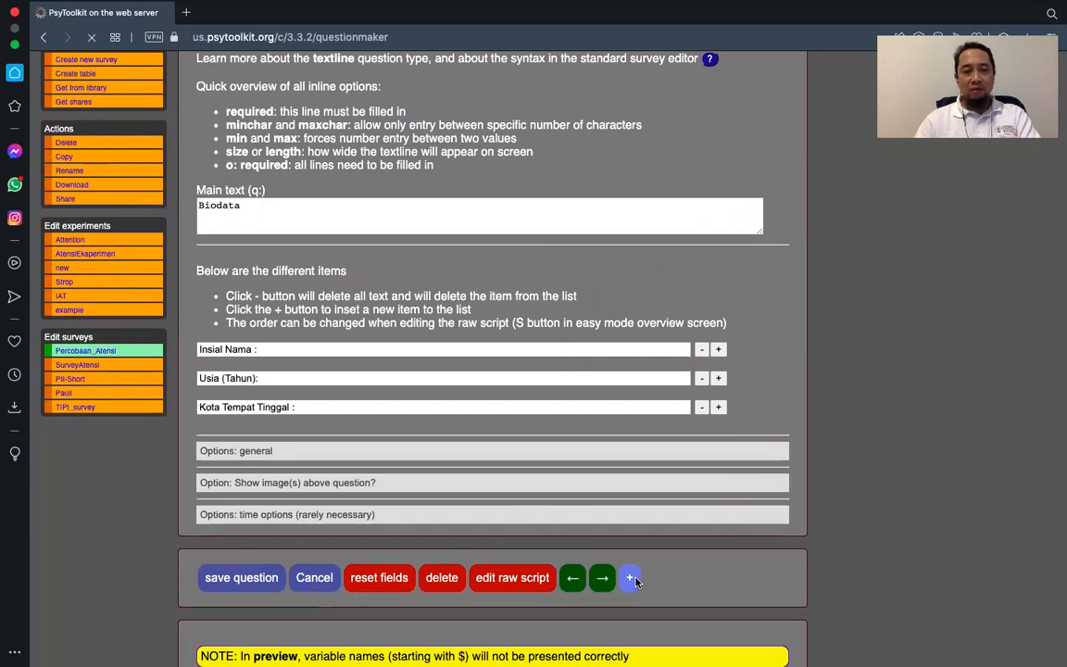
pyautogui.scroll(-2, 594, 305)
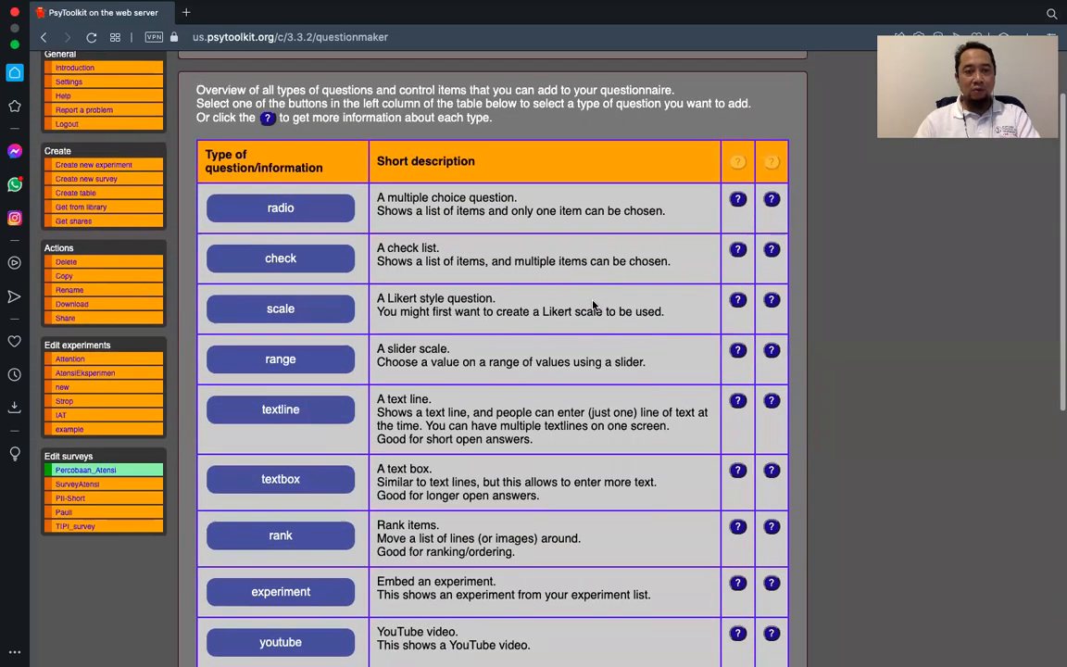
pyautogui.click(317, 209)
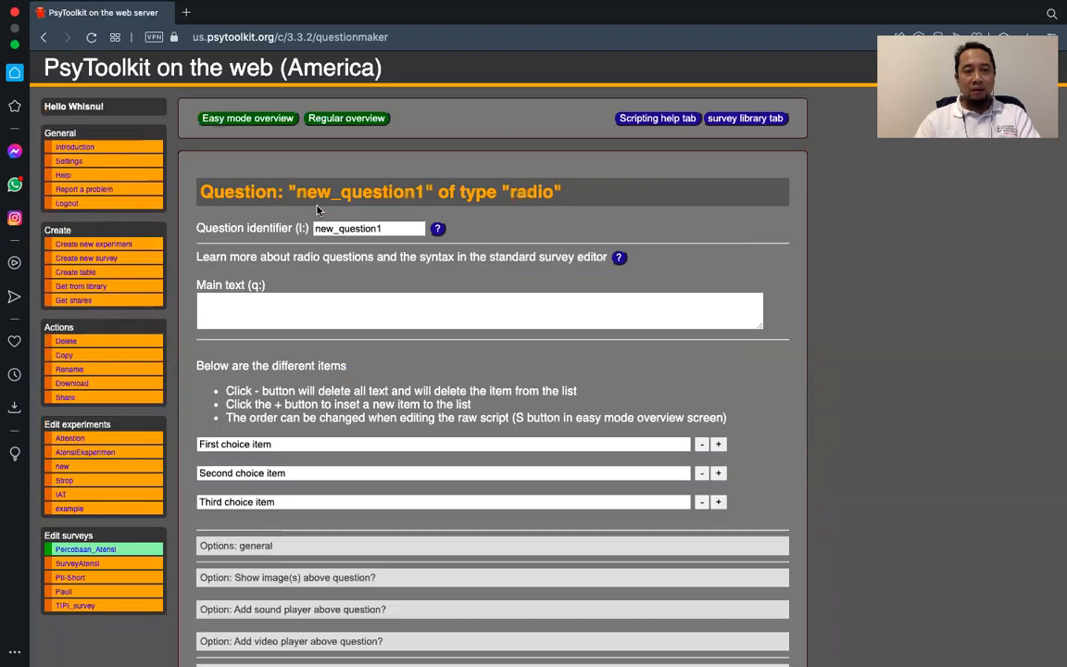
# Step: Clear the default identifier of the new radio question
pyautogui.click(326, 227)
pyautogui.doubleClick(326, 228)
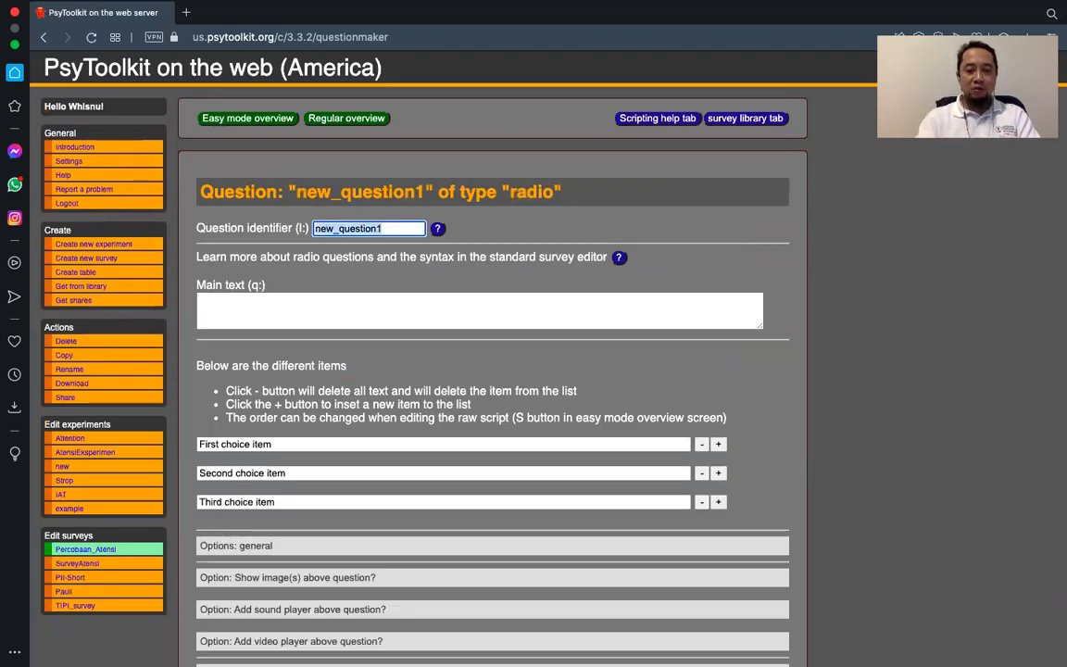
pyautogui.write('Jenis')
pyautogui.press('BackSpace')
pyautogui.press('BackSpace')
pyautogui.press('BackSpace')
pyautogui.press('BackSpace')
pyautogui.press('BackSpace')
pyautogui.press('BackSpace')
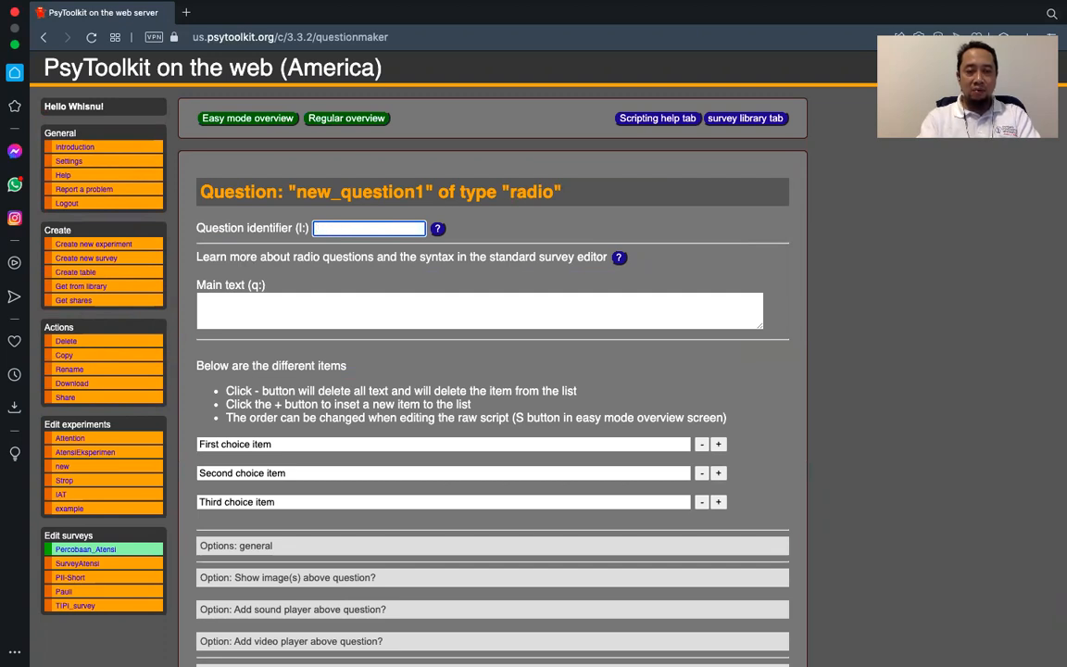
pyautogui.write('biodata')
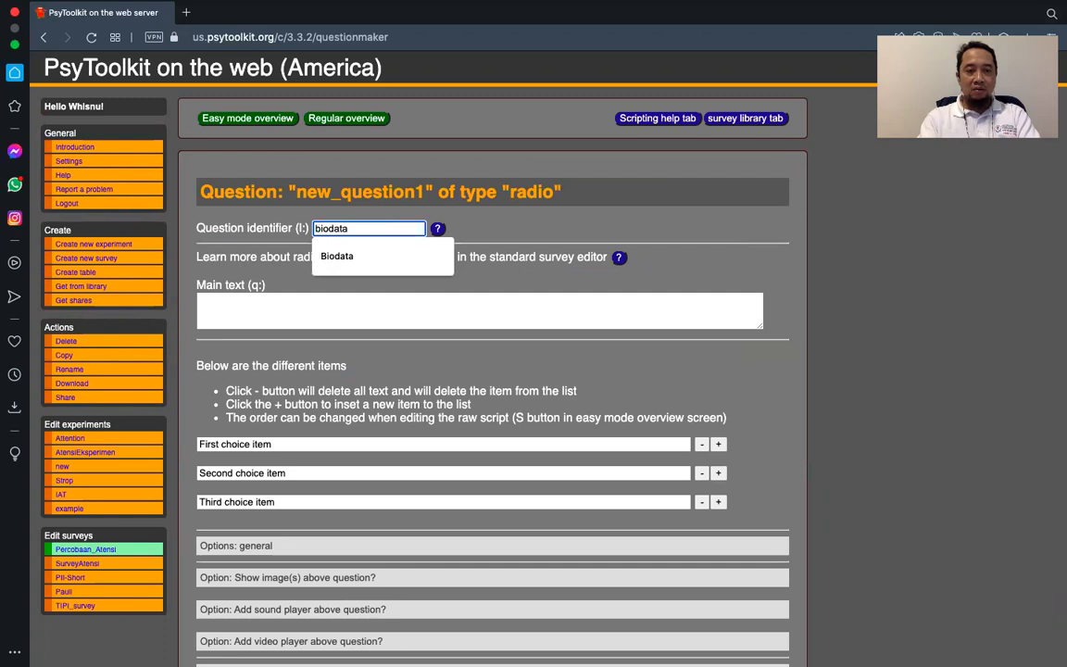
pyautogui.press('BackSpace')
pyautogui.press('BackSpace')
pyautogui.press('BackSpace')
pyautogui.press('BackSpace')
pyautogui.press('BackSpace')
pyautogui.press('BackSpace')
pyautogui.press('BackSpace')
# Step: Set the radio question's identifier to "identitas2" and its main text to "Jenis Kelamin"
pyautogui.write('identitas2')
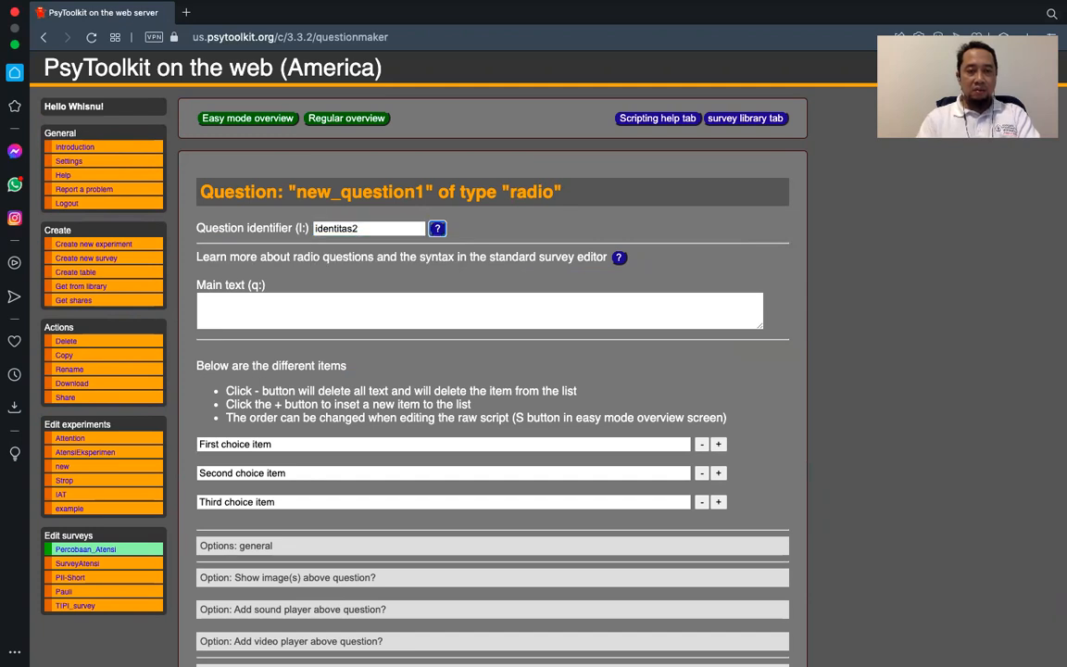
pyautogui.click(216, 313)
pyautogui.write('Jenis Kelamin')
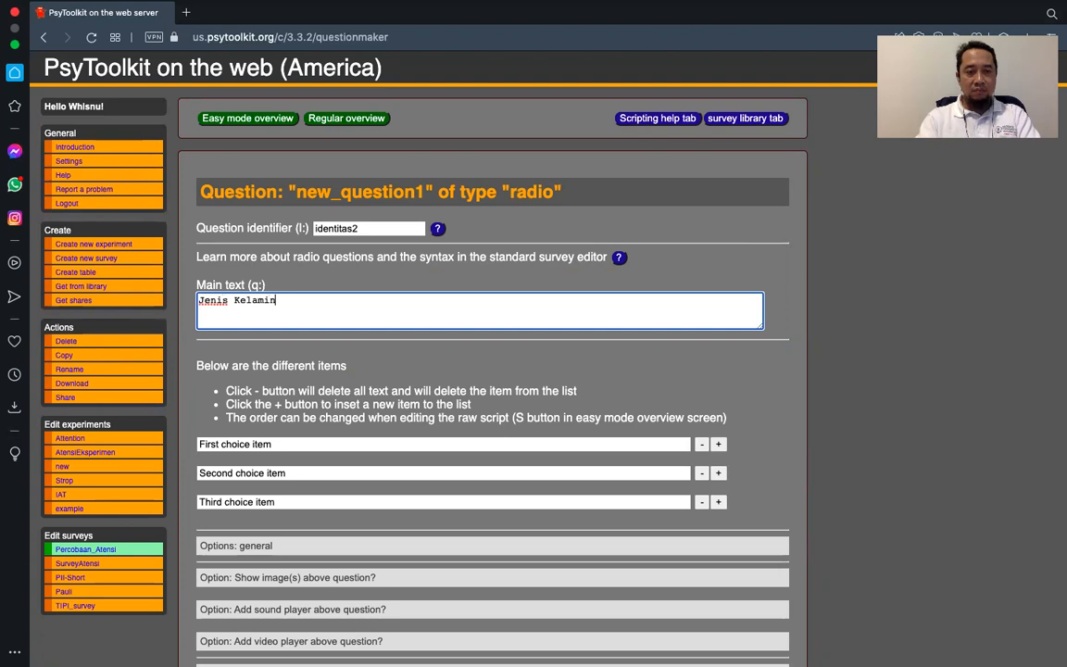
# Step: Set the first two choices of the Jenis Kelamin question to "Laki-Laki" and "Perempuan", and clear the third choice
pyautogui.press('Tab')
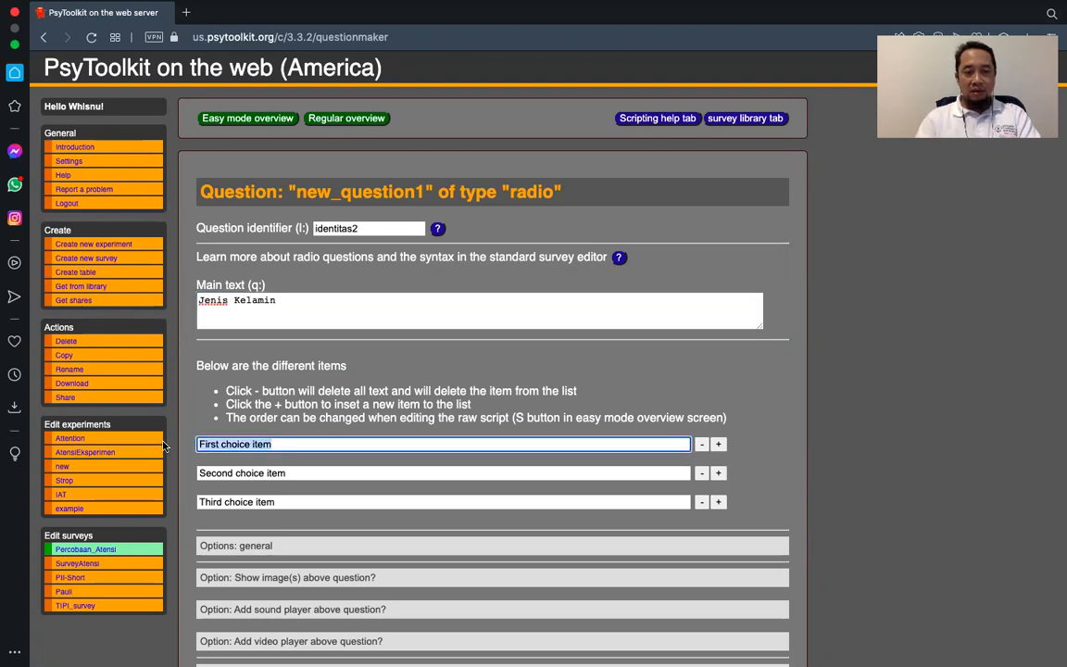
pyautogui.write('La')
pyautogui.press('Down')
pyautogui.press('Tab')
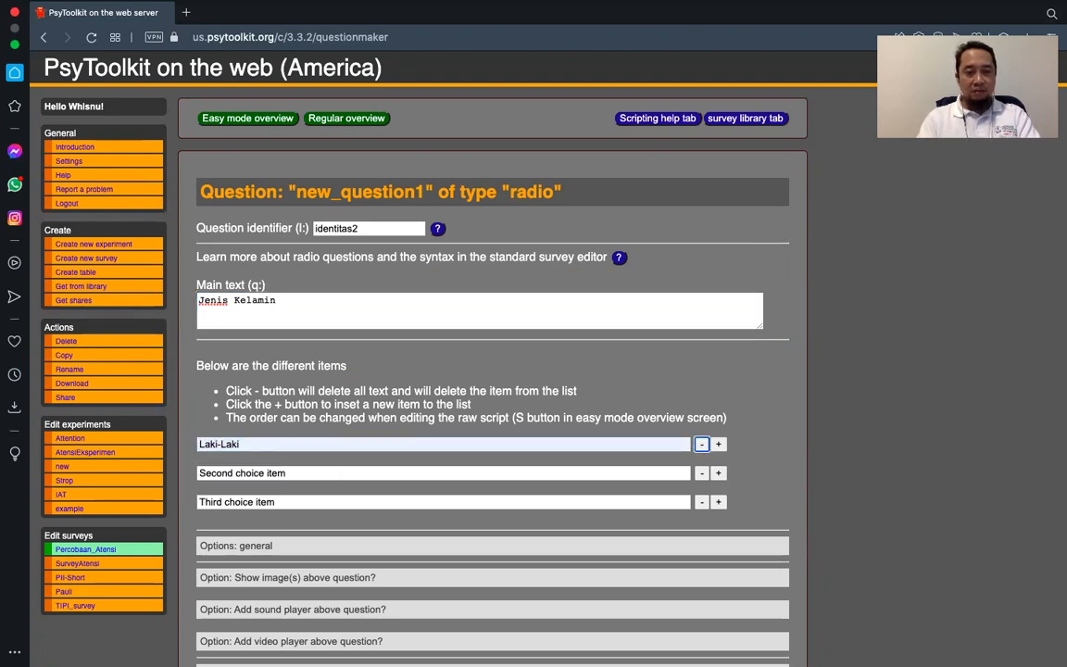
pyautogui.moveTo(297, 473); pyautogui.dragTo(158, 468)
pyautogui.write('Pe')
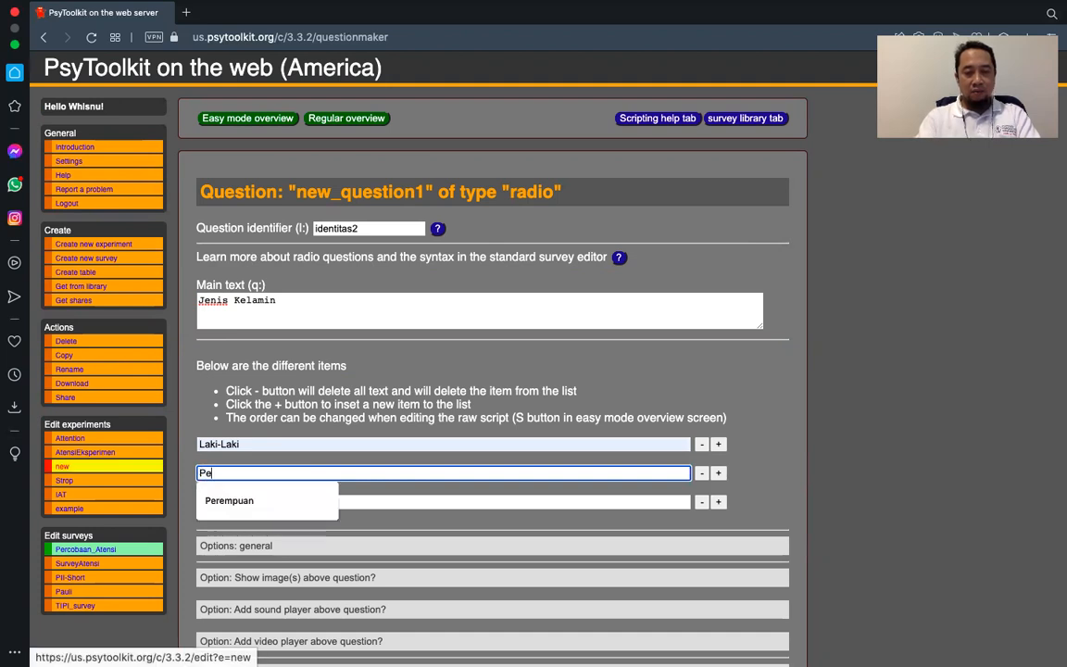
pyautogui.press('Down')
pyautogui.press('Tab')
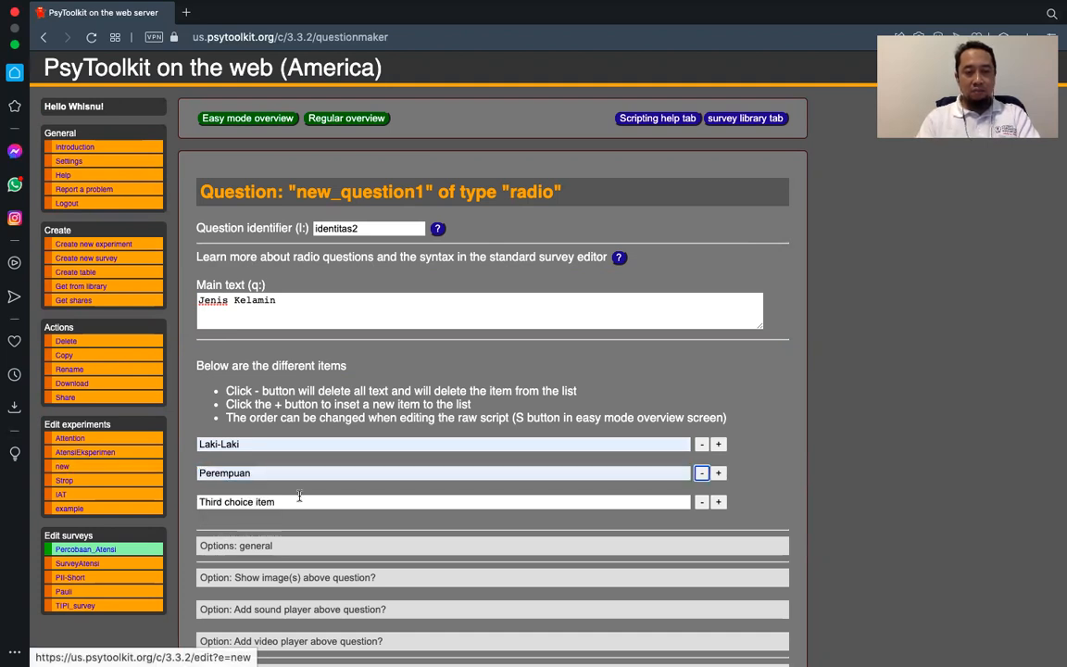
pyautogui.click(701, 501)
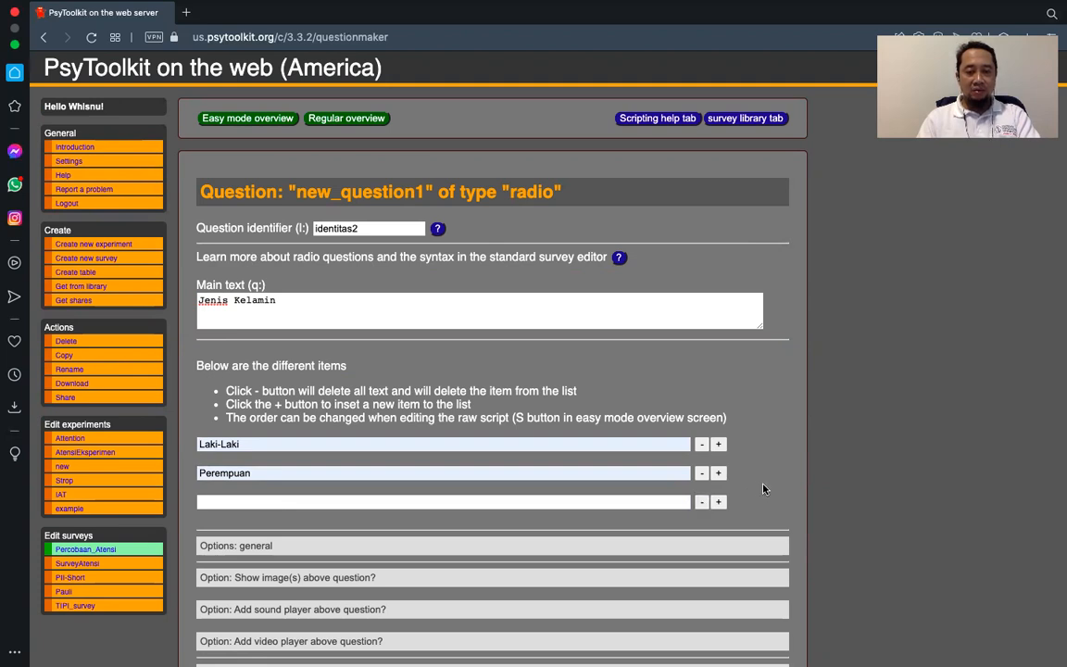
# Step: Save the Jenis Kelamin radio question and add a new question of type check after it
pyautogui.scroll(-3, 761, 487)
pyautogui.scroll(-3, 763, 488)
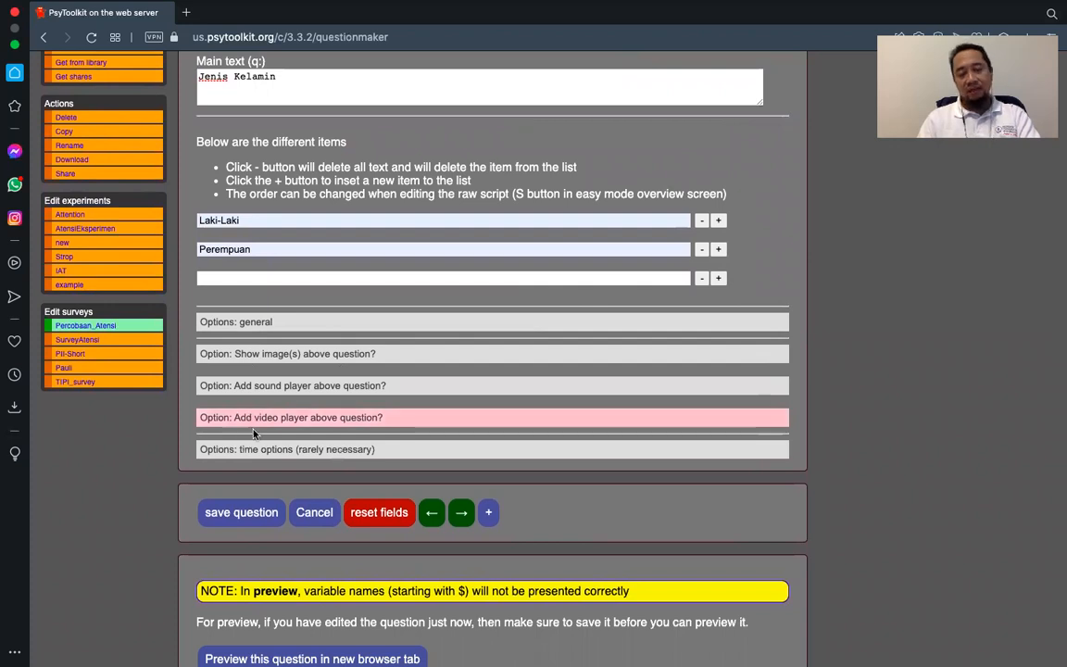
pyautogui.click(243, 514)
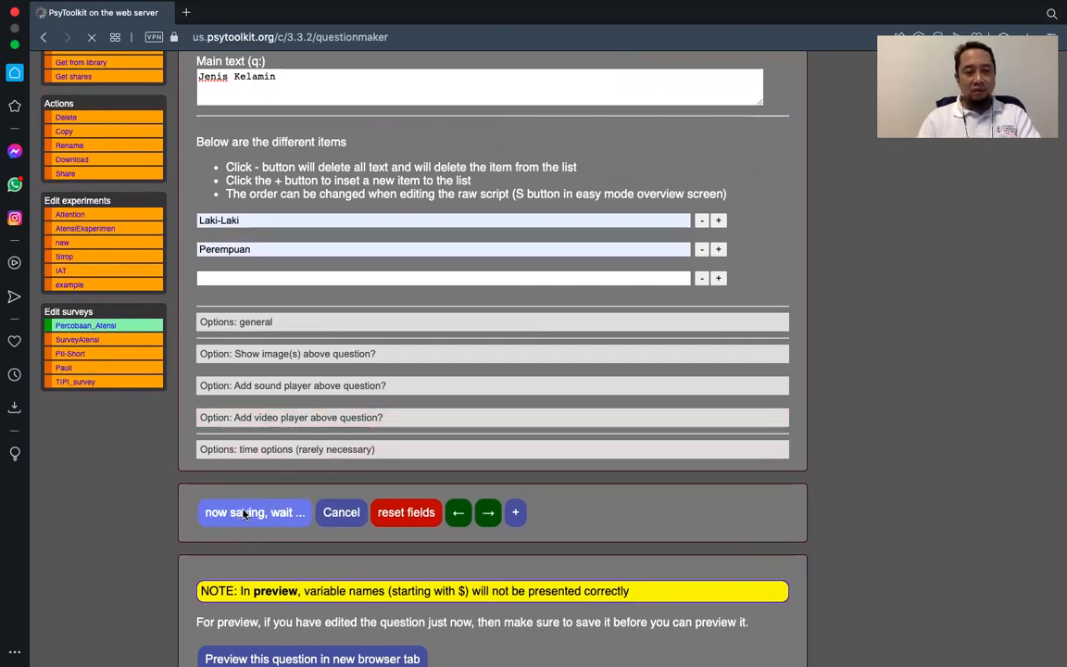
pyautogui.scroll(-3, 719, 528)
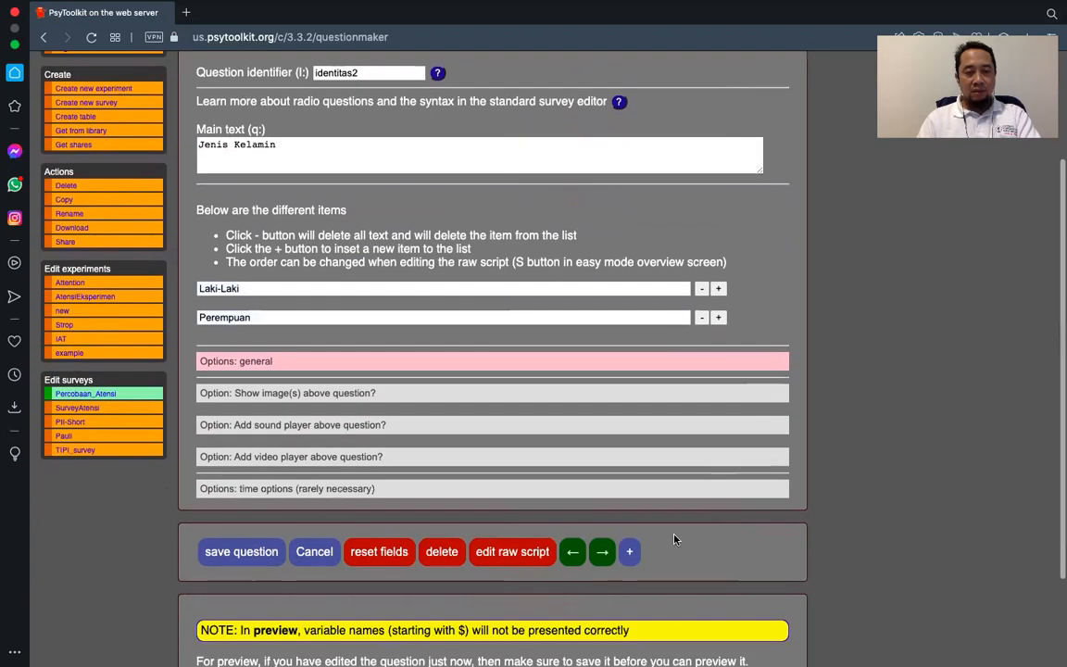
pyautogui.click(628, 551)
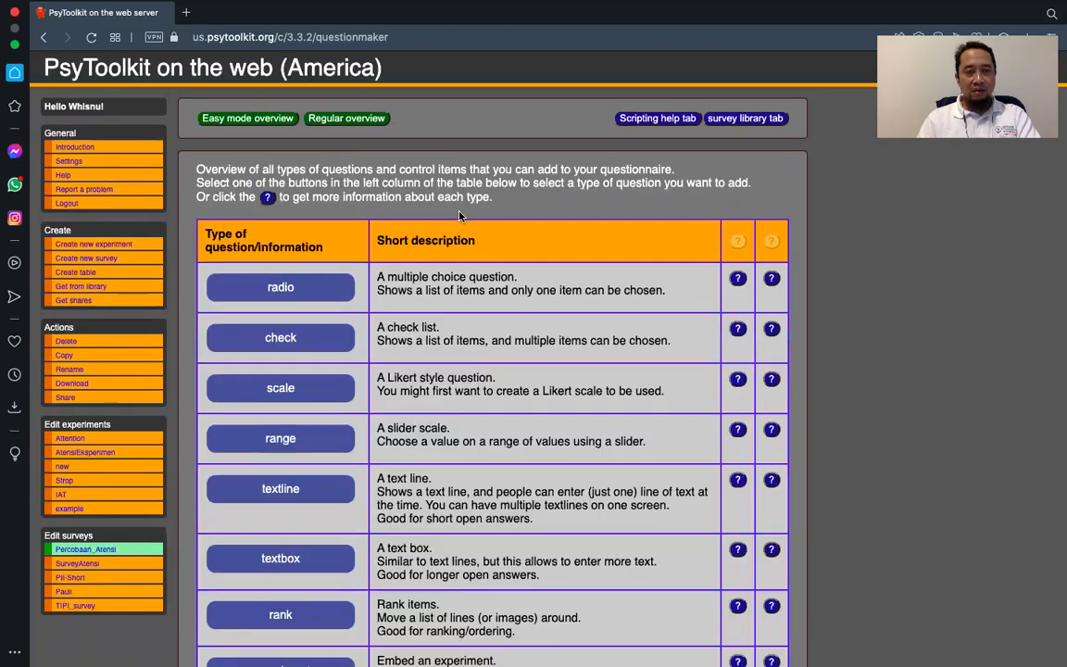
pyautogui.click(314, 339)
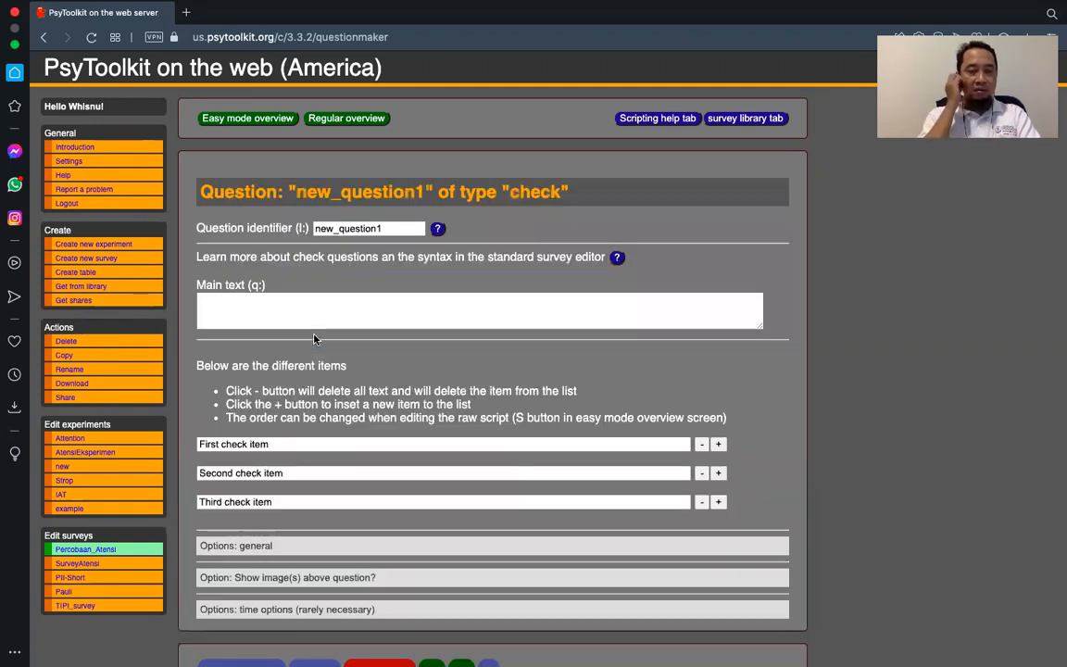
# Step: Replace the new check question's default identifier with "KebiasanBelajar"
pyautogui.moveTo(406, 228); pyautogui.dragTo(311, 228)
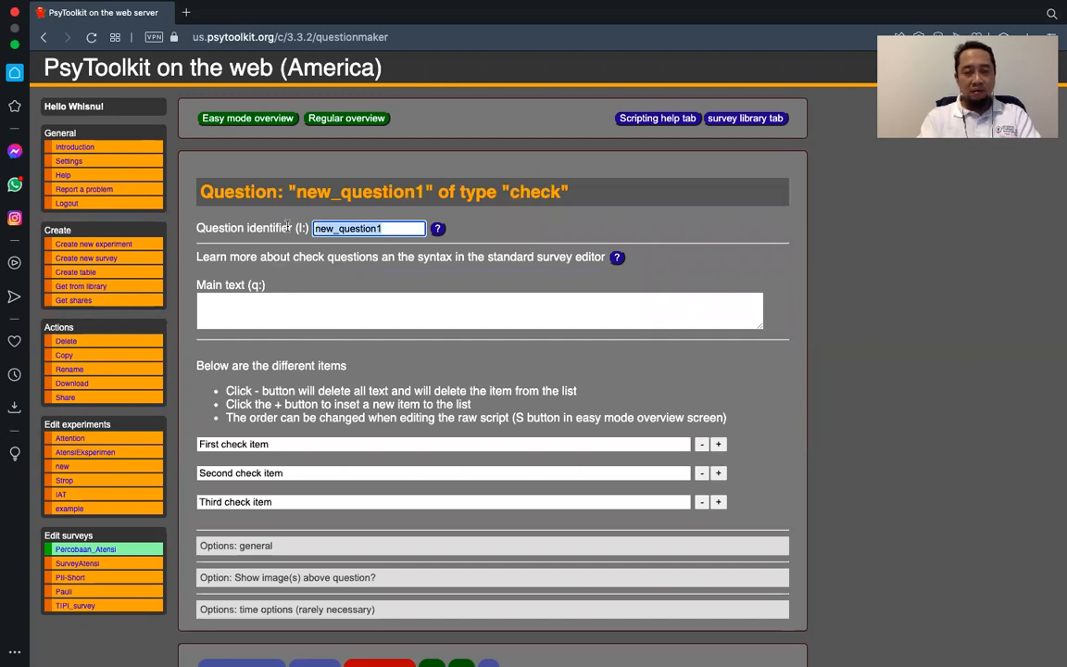
pyautogui.write('Kebiasaan')
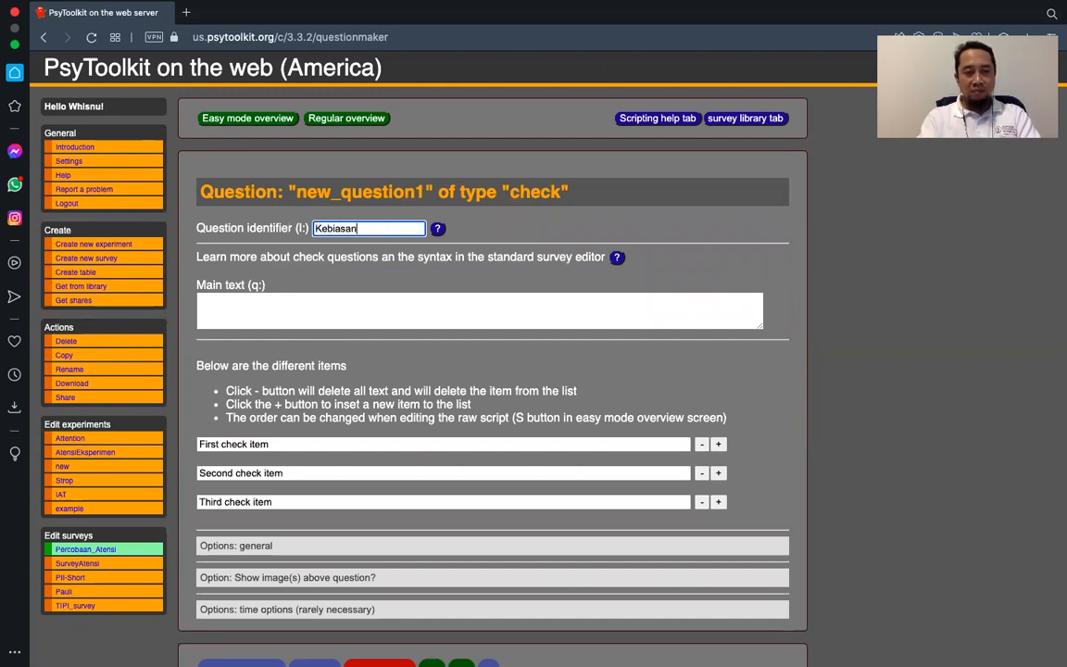
pyautogui.write('Belajar')
# Step: Enter "Saya paling menyenangi situasi belajar (Boleh pilih lebih dari satu)" as the check question's main text
pyautogui.click(239, 303)
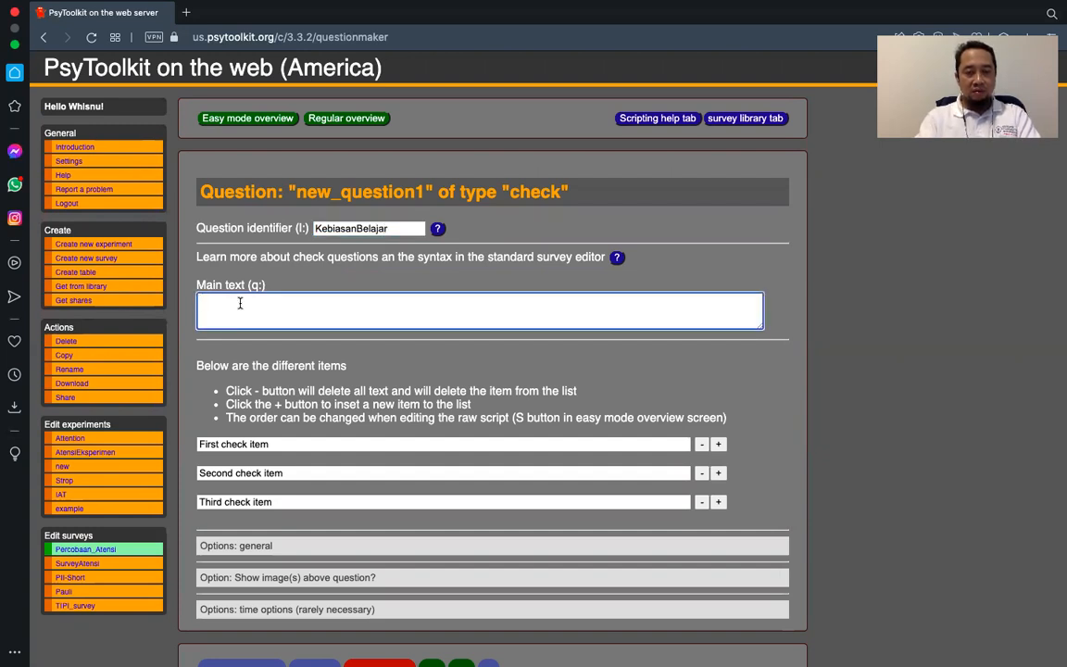
pyautogui.write('Saya p')
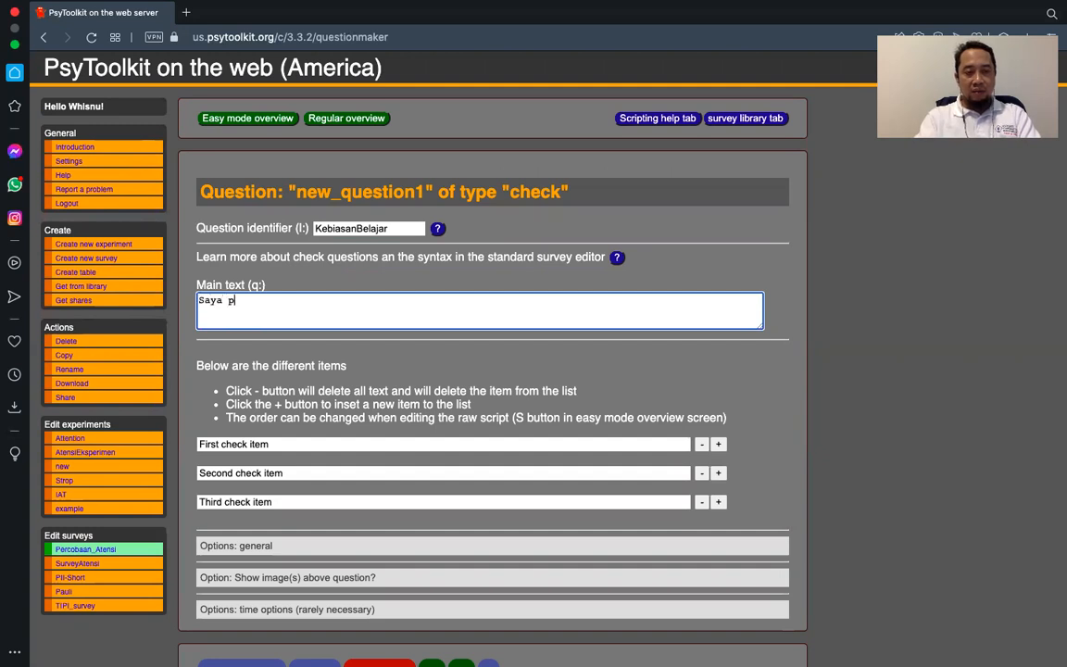
pyautogui.write('aling menyena')
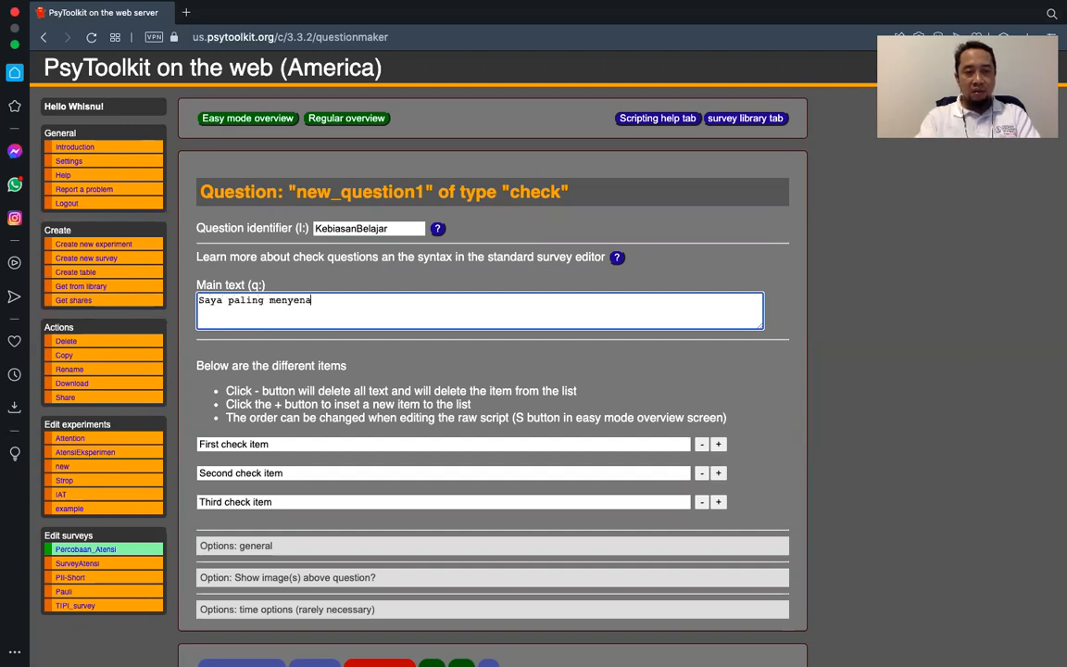
pyautogui.write('ngi sit')
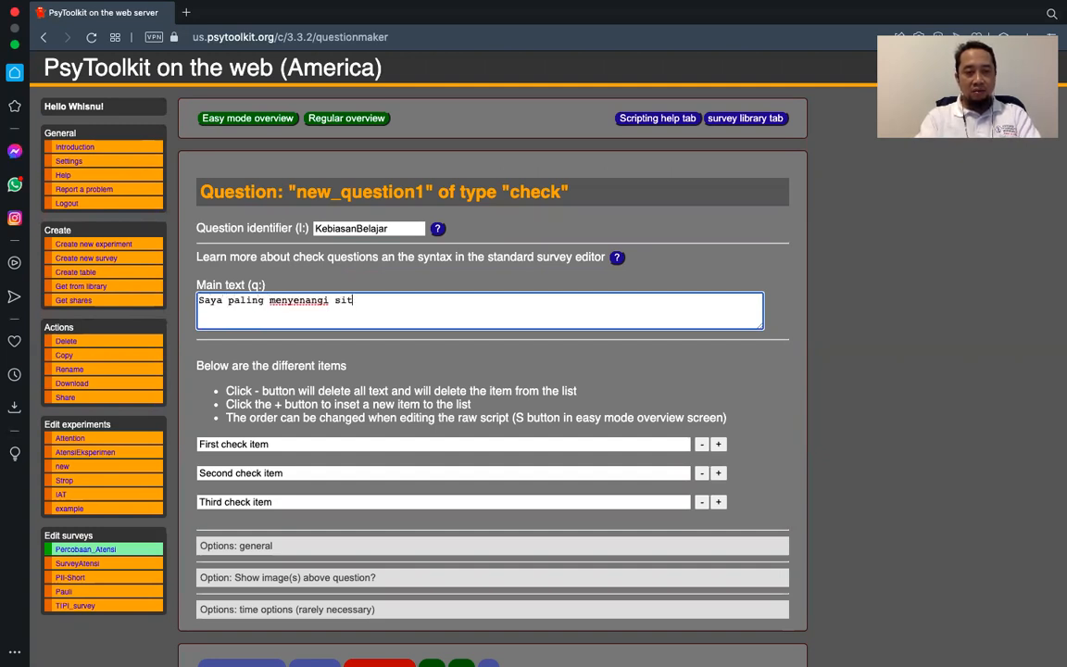
pyautogui.write('uasi belajar ')
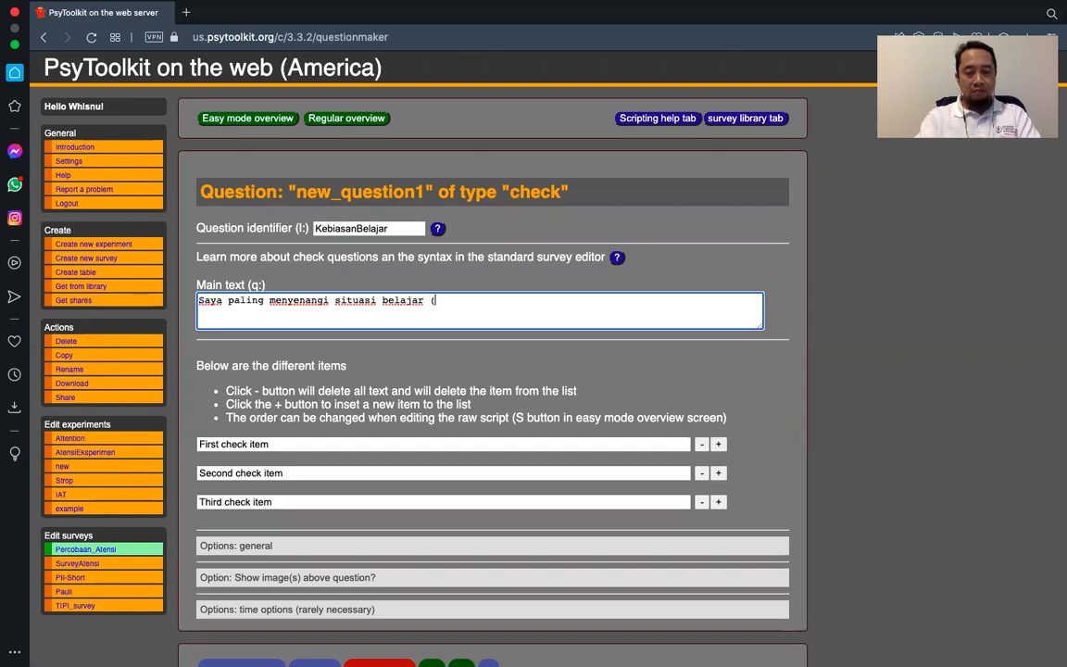
pyautogui.write('(Boleh pilih ')
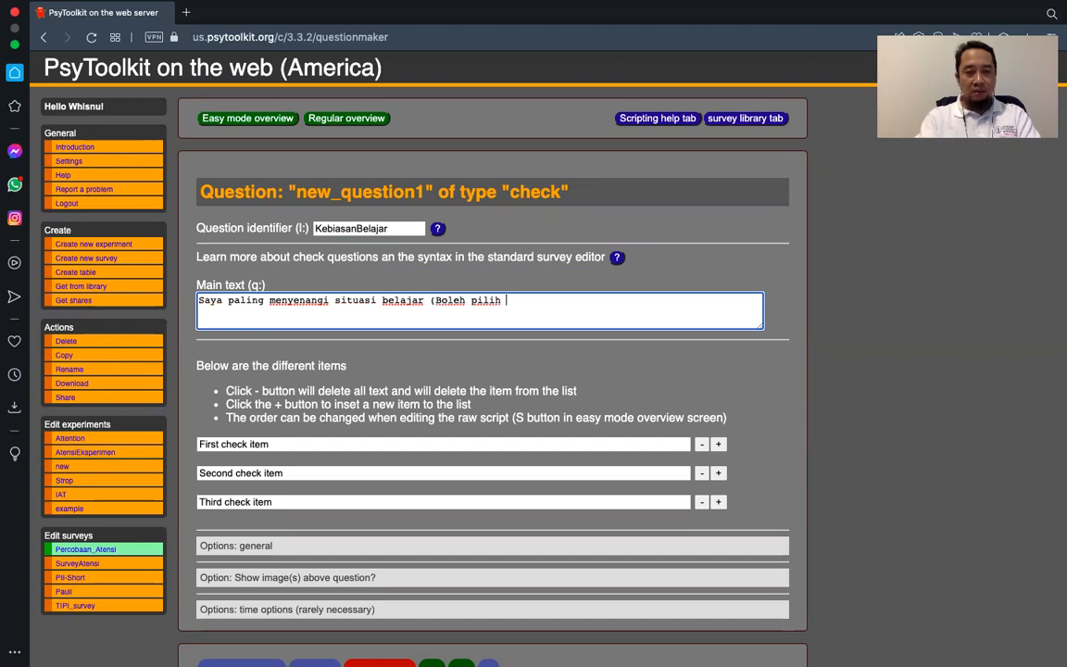
pyautogui.write('lebih dari satu)')
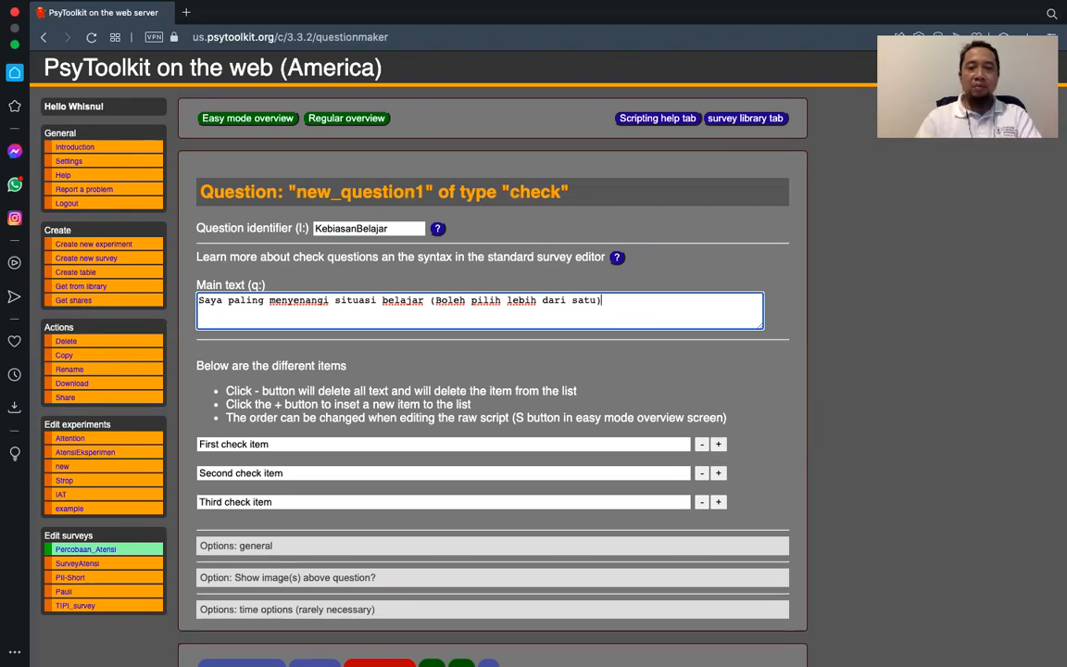
# Step: Set the three default check items to "Kelas", "Perpustakaan" and "Kamar"
pyautogui.press('Tab')
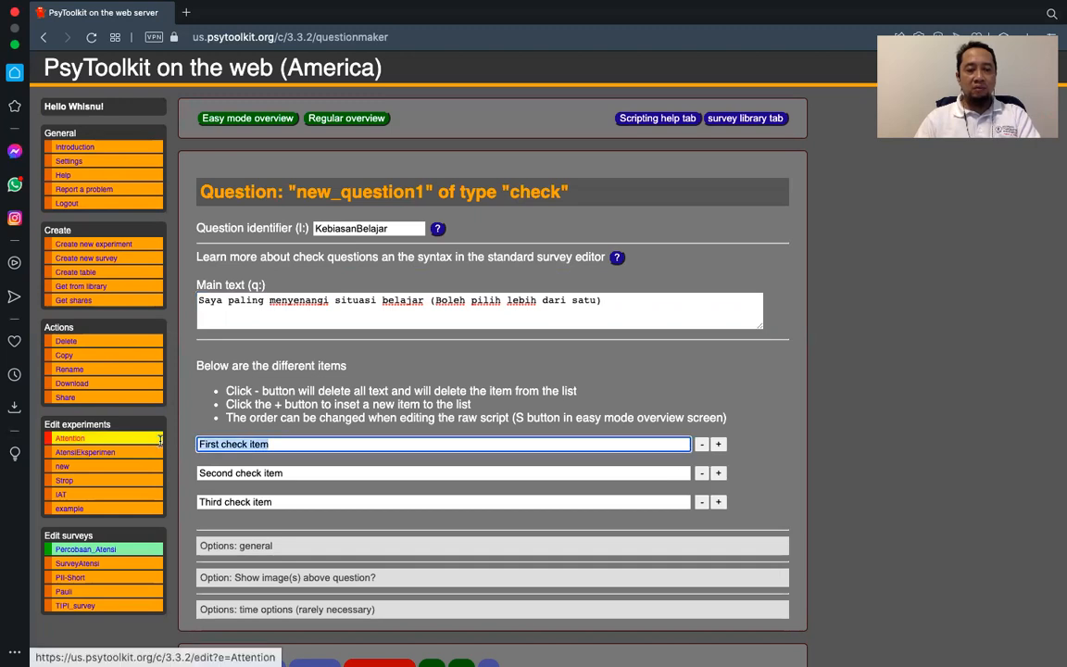
pyautogui.write('Kelas')
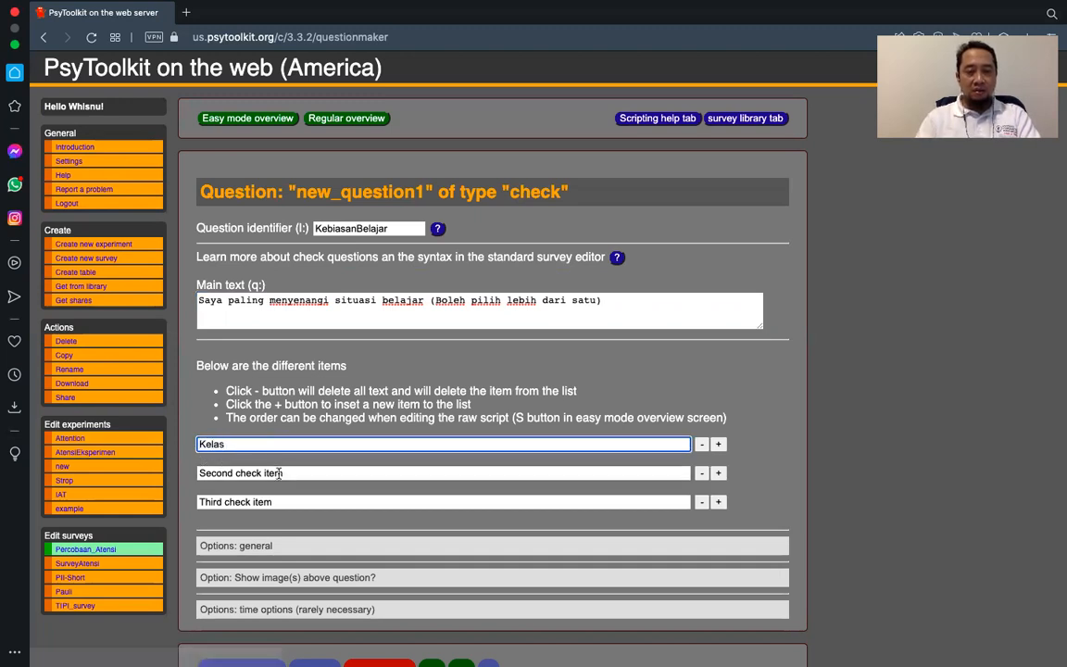
pyautogui.press('Tab')
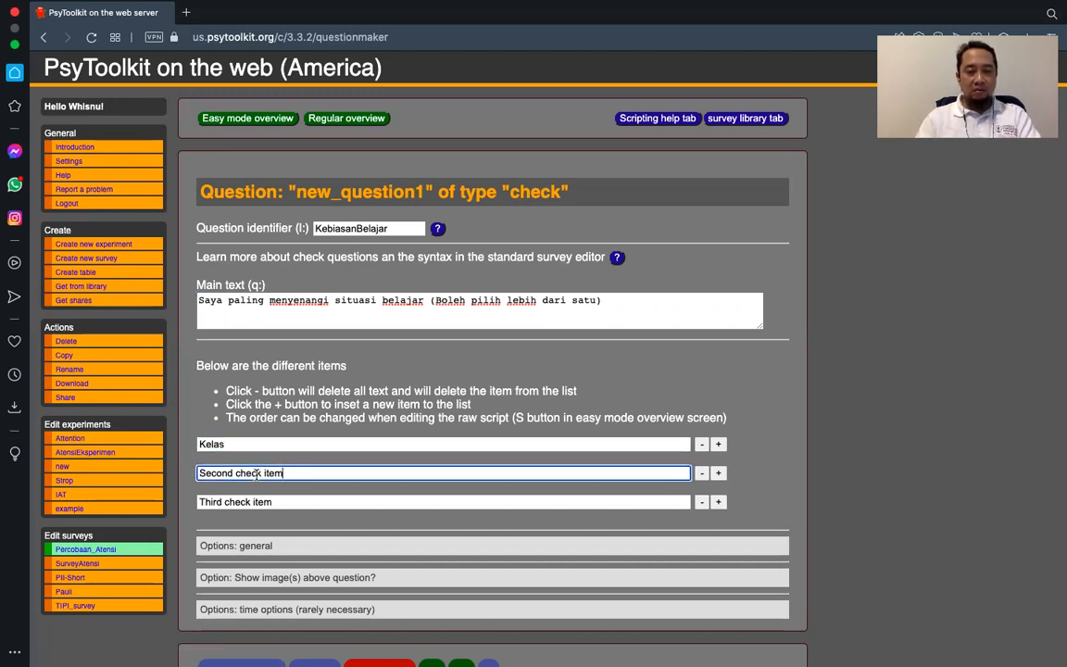
pyautogui.write('Per')
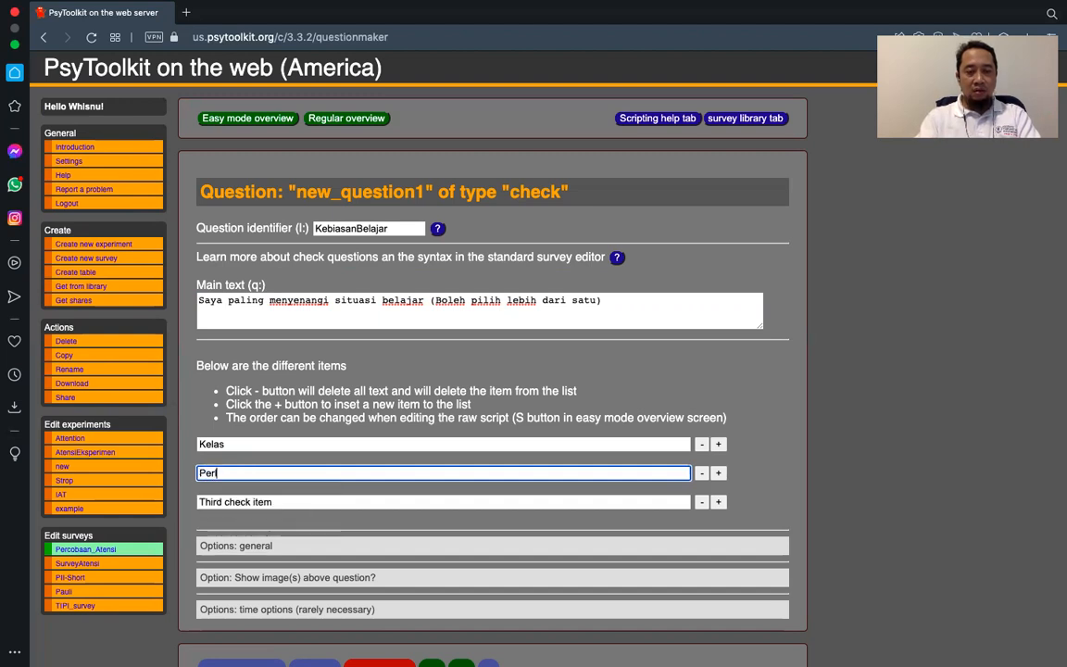
pyautogui.write('pustak')
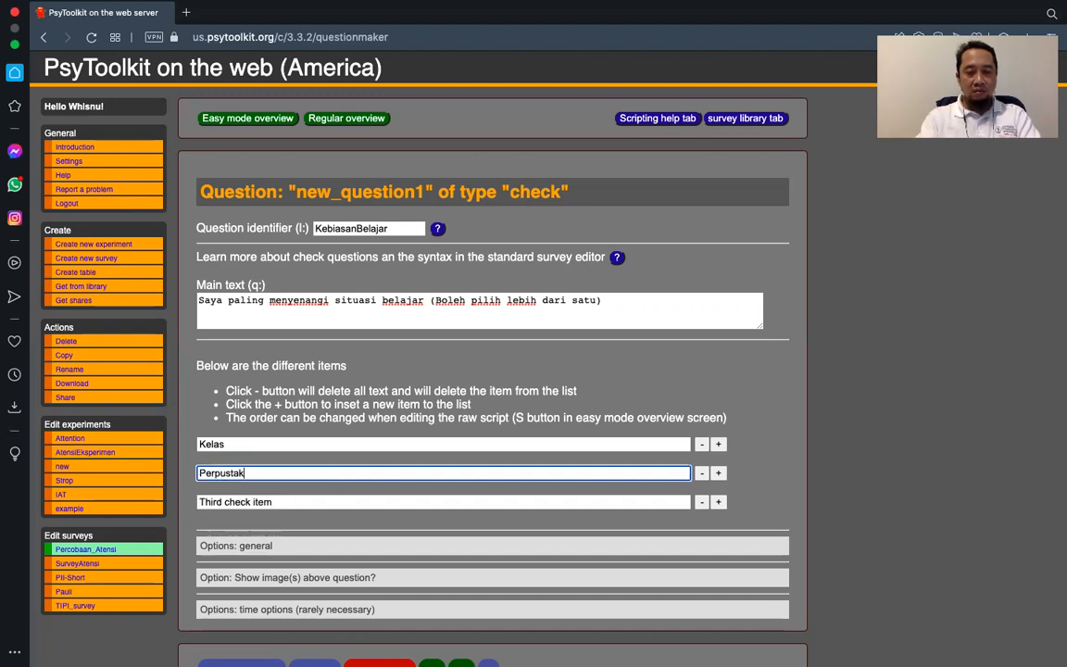
pyautogui.write('aan')
pyautogui.press('Tab')
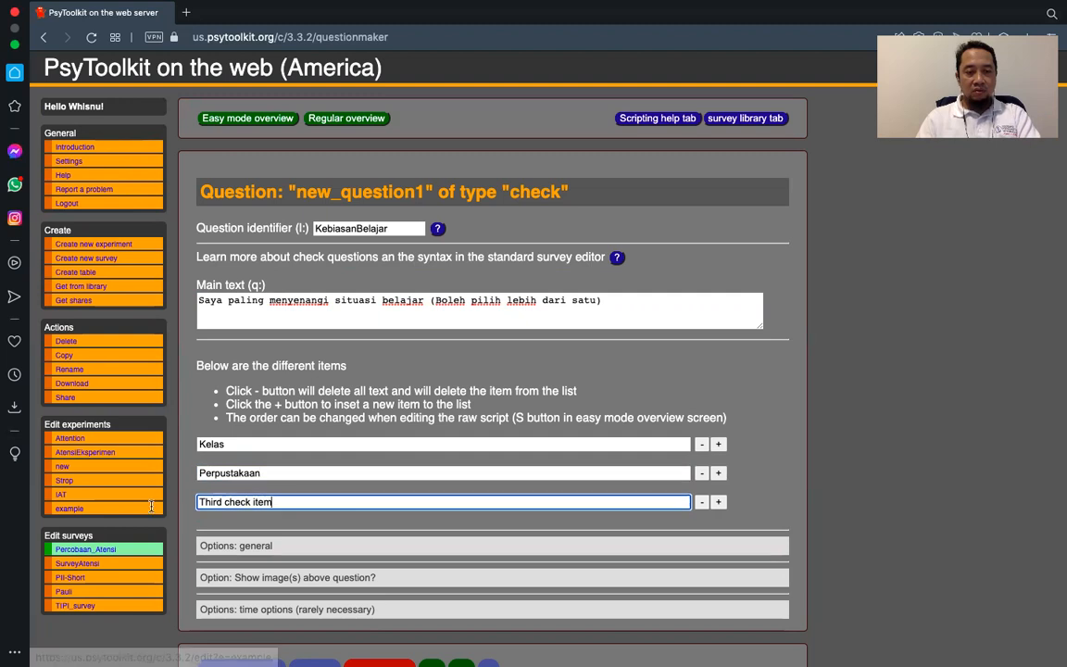
pyautogui.write('T')
pyautogui.write('Kam')
pyautogui.write('ar')
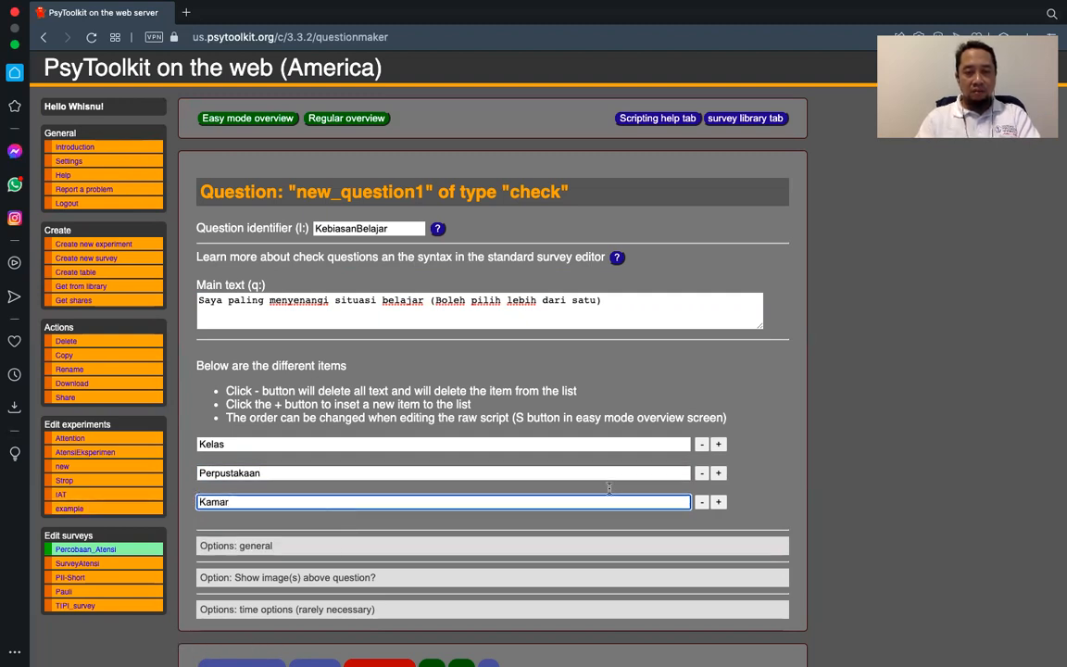
# Step: Add two more check items after Kamar, named "Cafe" and "Rumah teman"
pyautogui.click(718, 501)
pyautogui.click(410, 530)
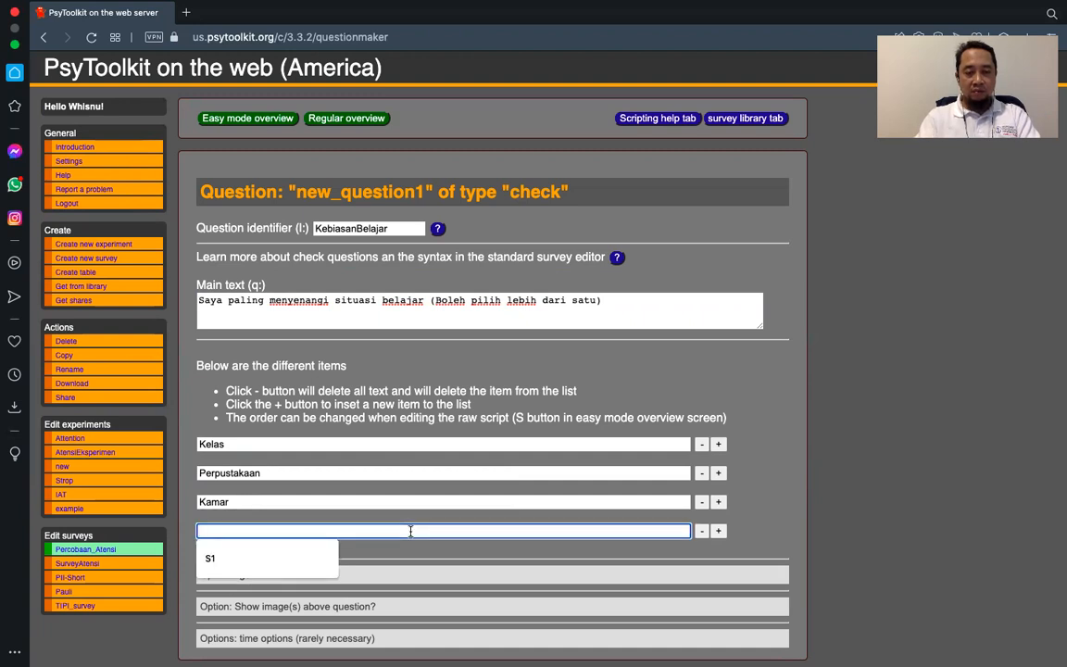
pyautogui.write('Cafe')
pyautogui.scroll(-2, 727, 467)
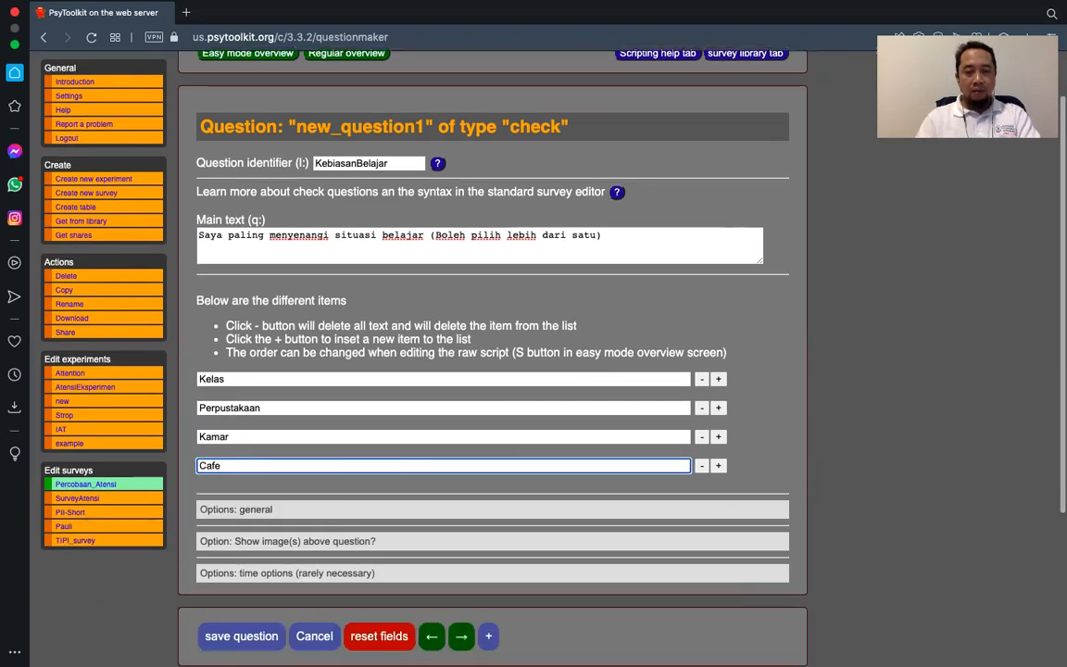
pyautogui.click(719, 443)
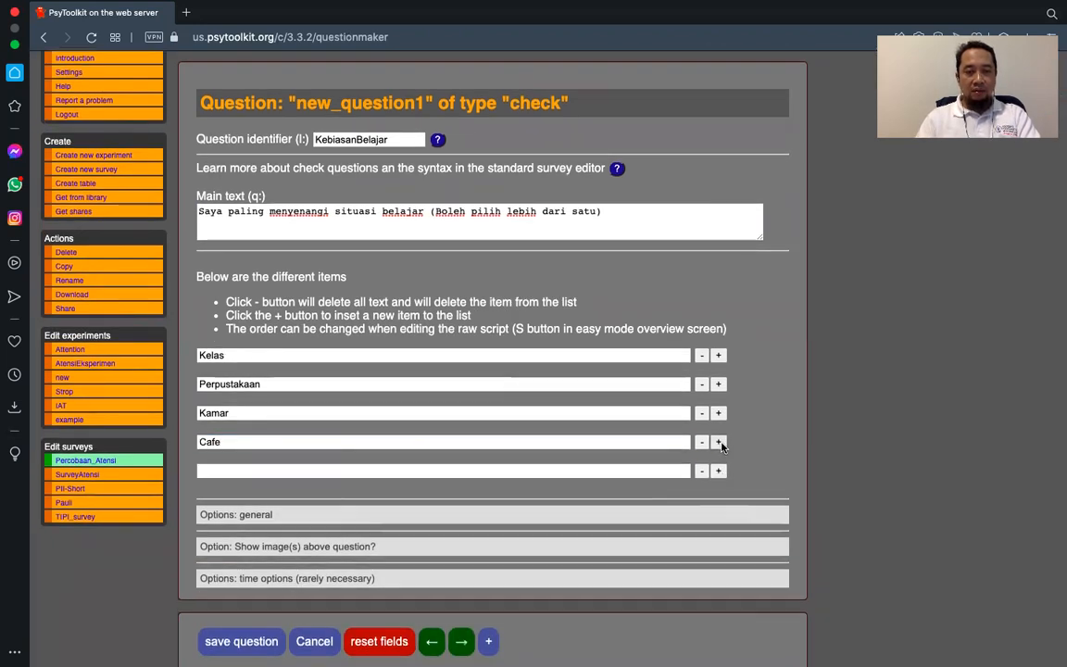
pyautogui.click(417, 472)
pyautogui.write('Rum')
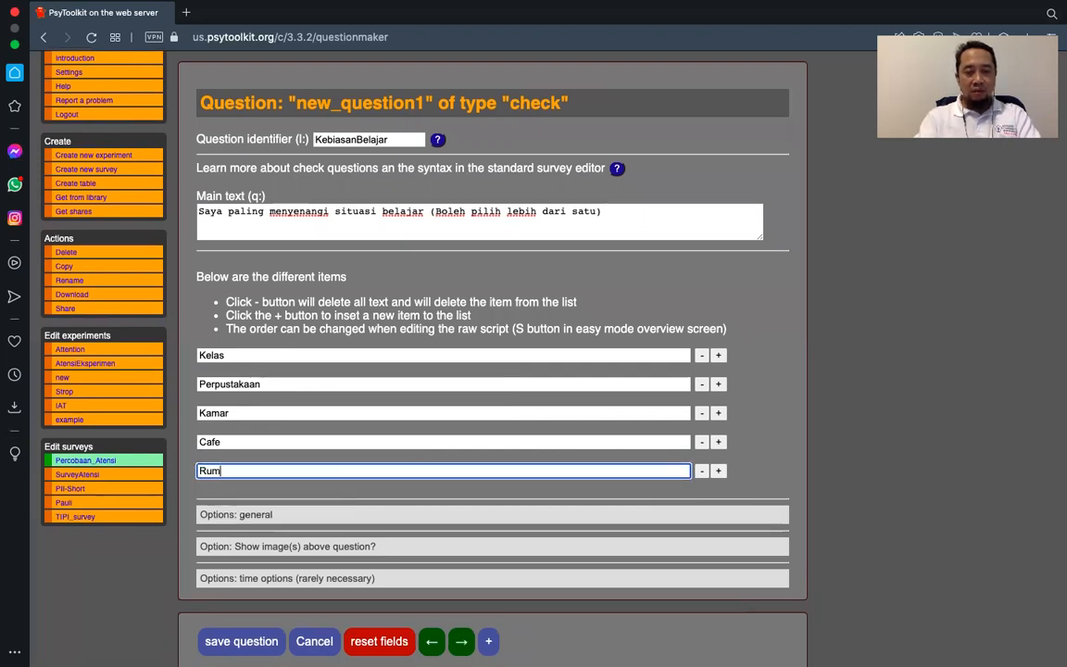
pyautogui.write('ah teman')
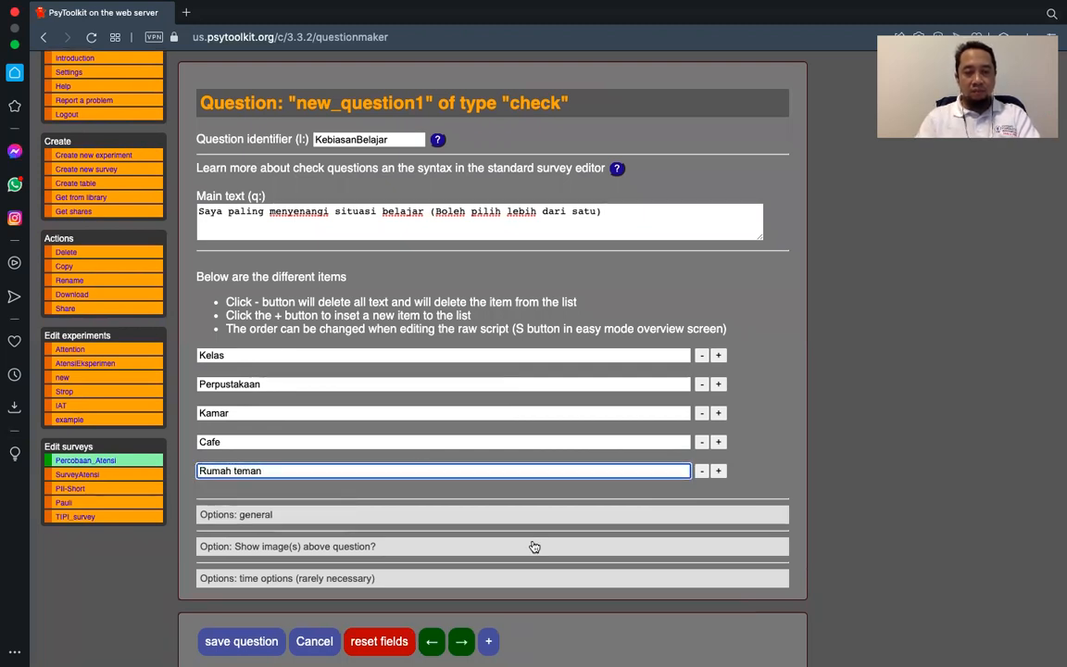
# Step: Save the KebiasanBelajar check question and return to the regular overview of the survey script
pyautogui.click(246, 644)
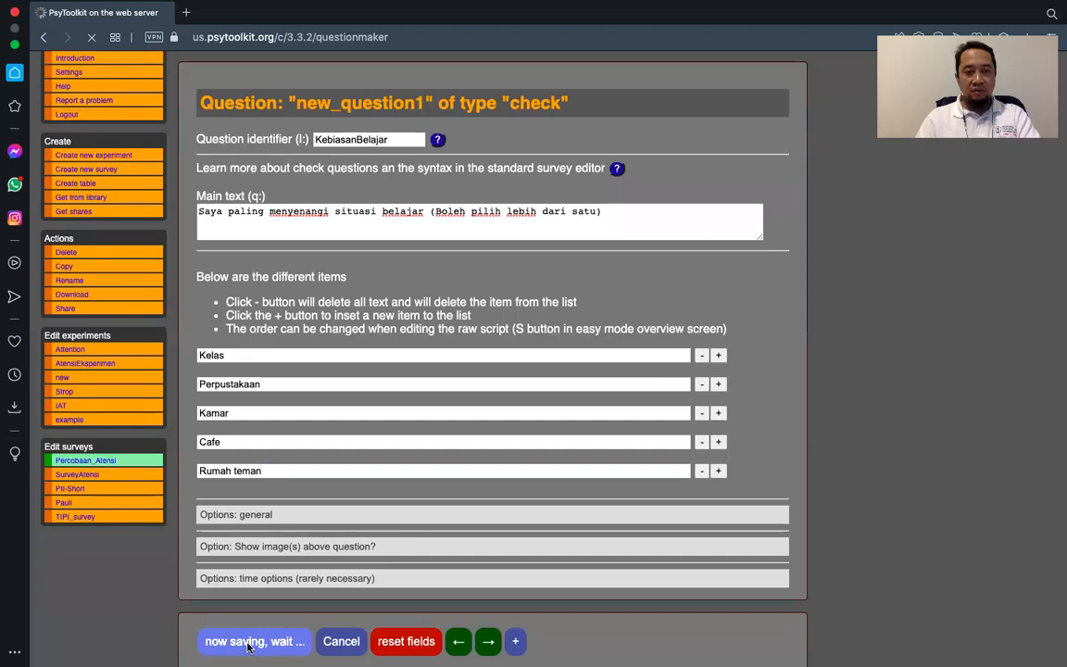
pyautogui.scroll(-5, 357, 483)
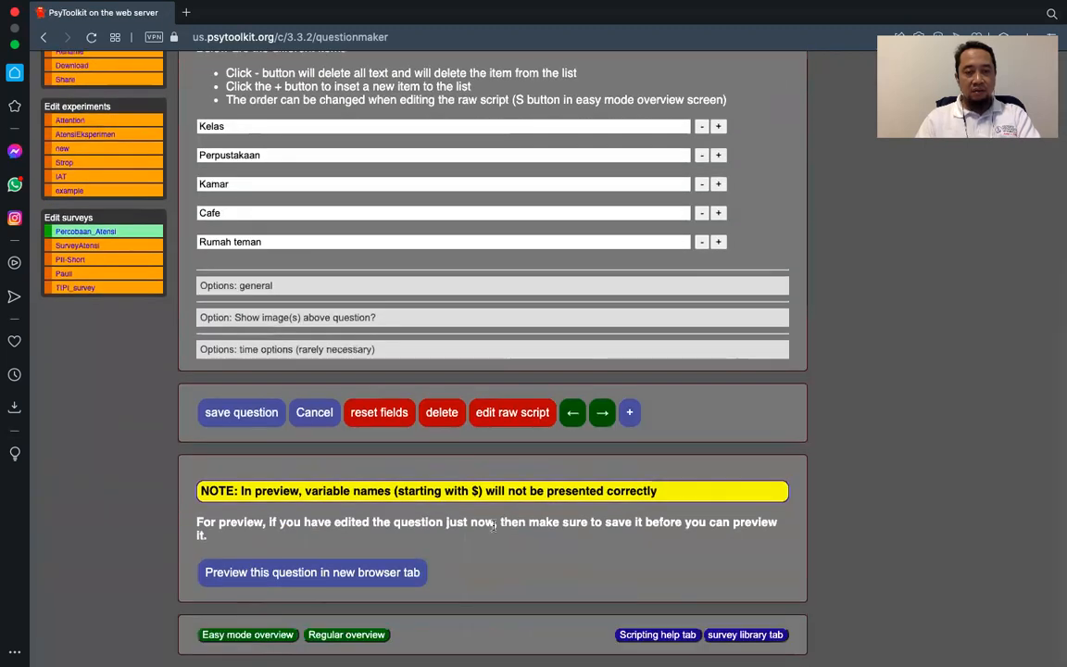
pyautogui.click(355, 634)
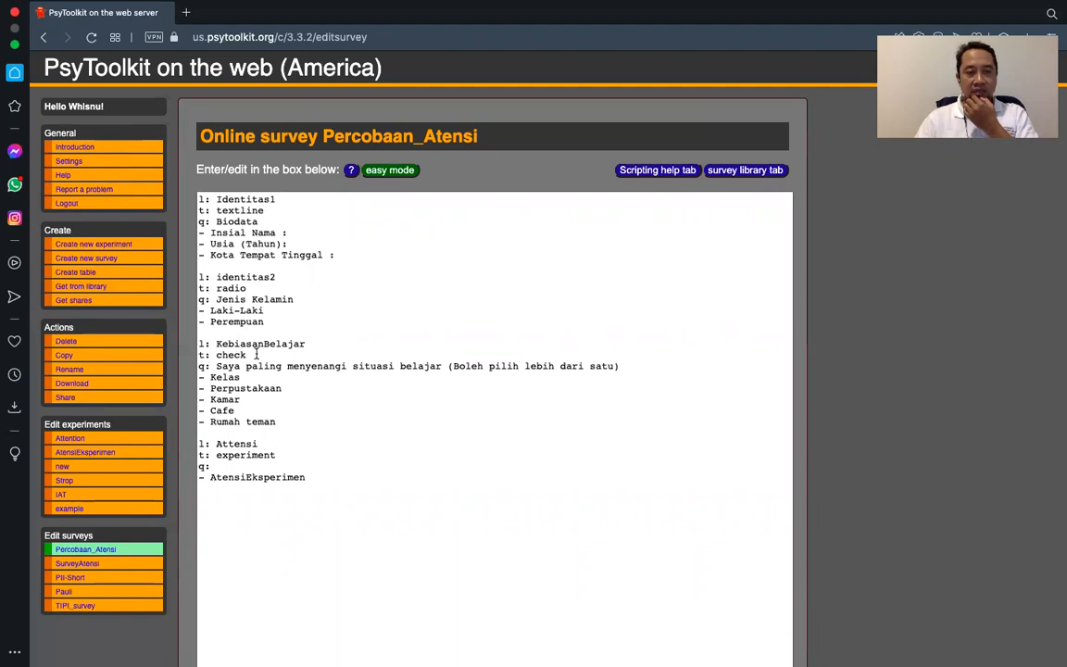
# Step: Save the Percobaan_Atensi survey script and compile the survey
pyautogui.scroll(-3, 257, 353)
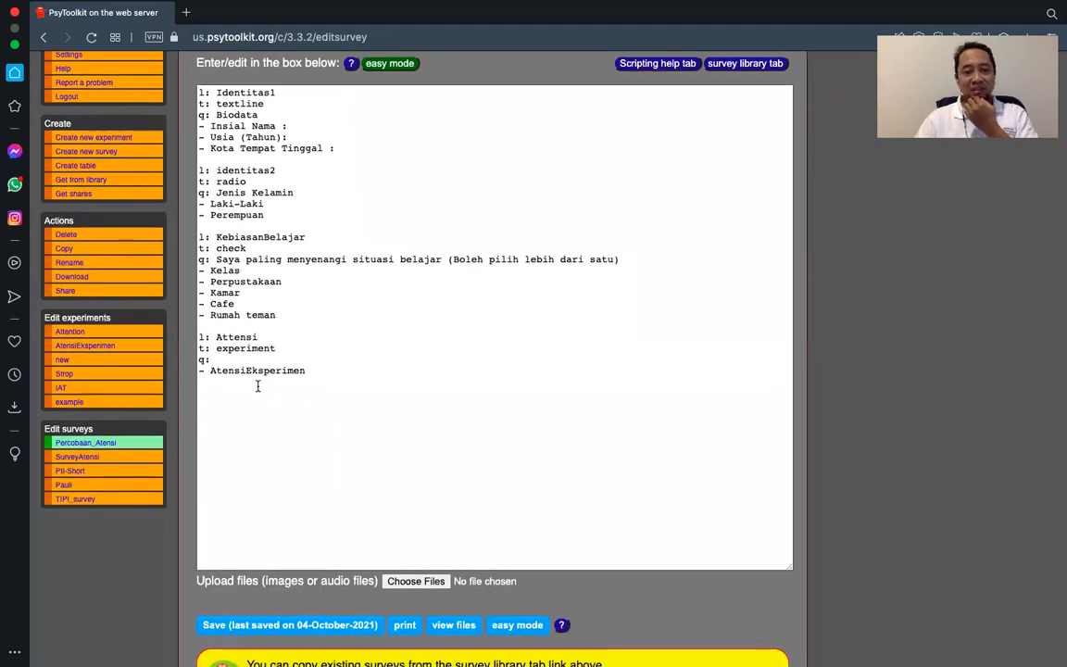
pyautogui.scroll(-4, 258, 387)
pyautogui.click(248, 484)
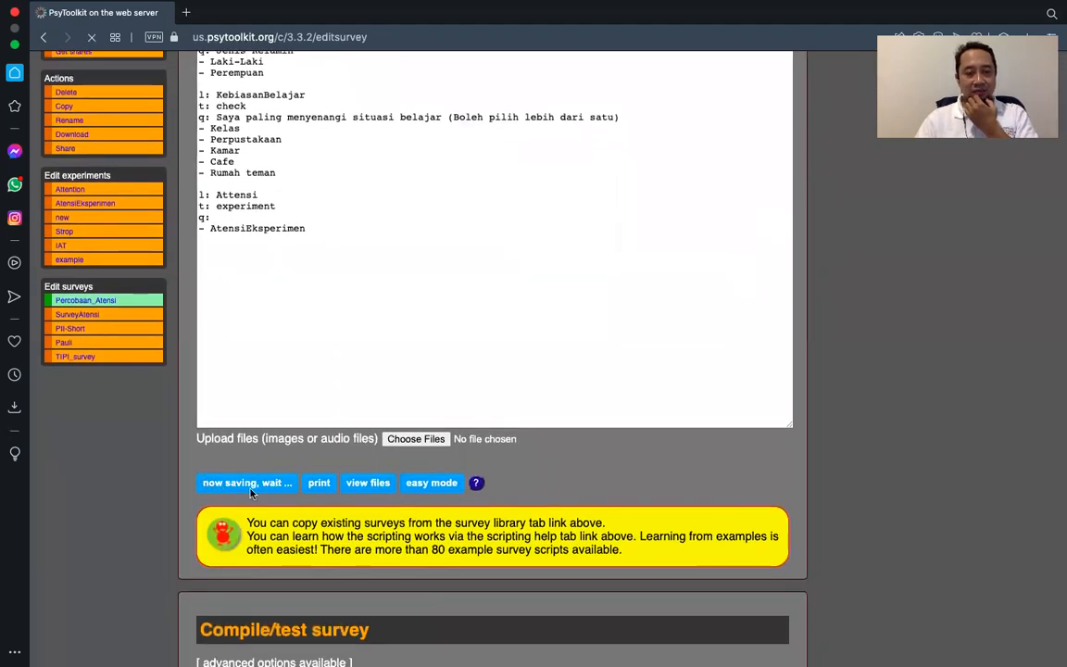
pyautogui.scroll(-5, 212, 459)
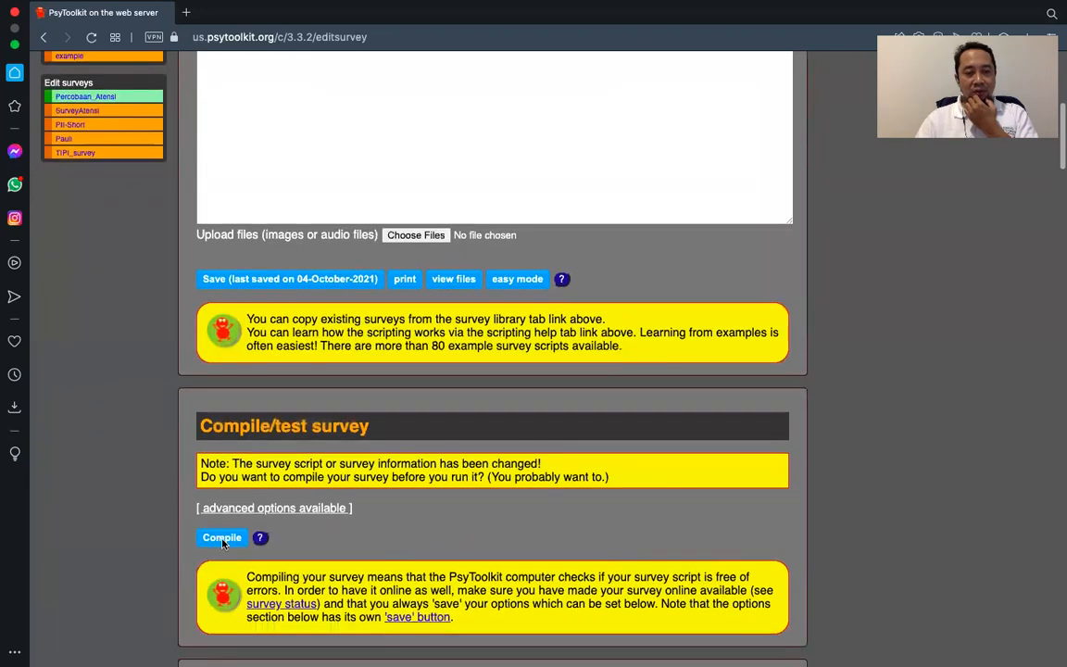
pyautogui.click(222, 538)
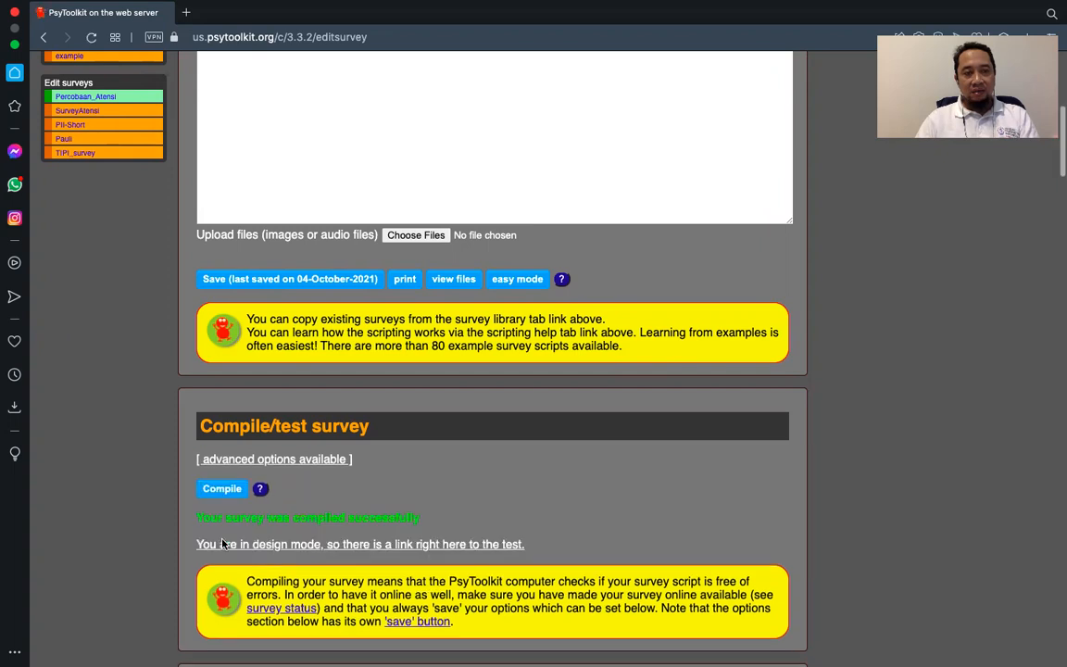
# Step: Copy the online survey's link and open it in a new browser tab
pyautogui.scroll(-5, 222, 543)
pyautogui.click(227, 588)
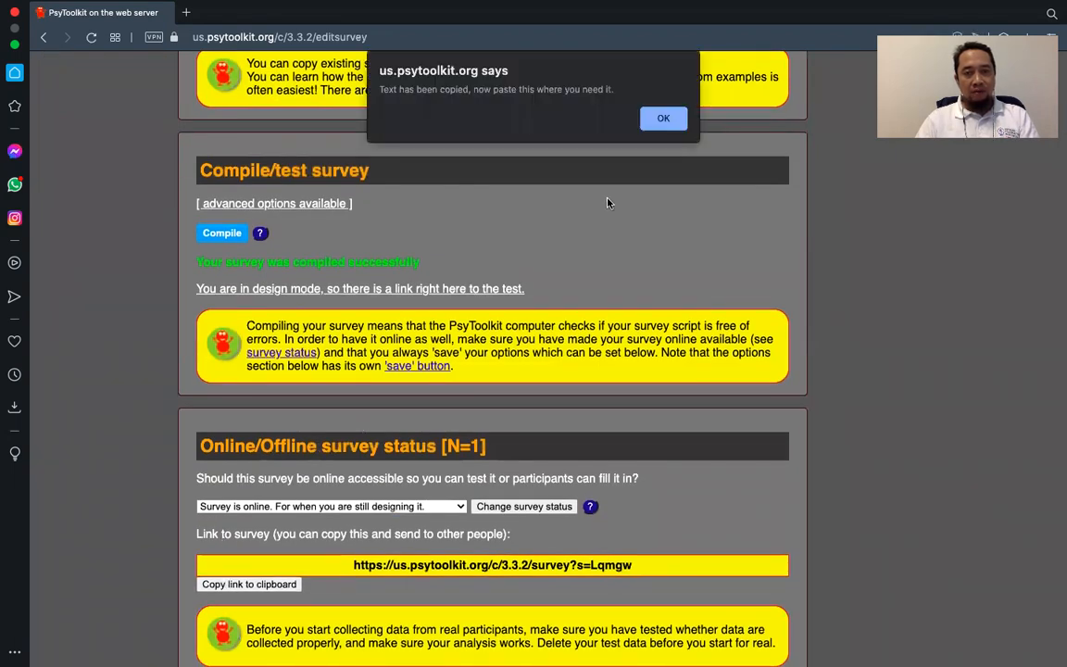
pyautogui.click(663, 118)
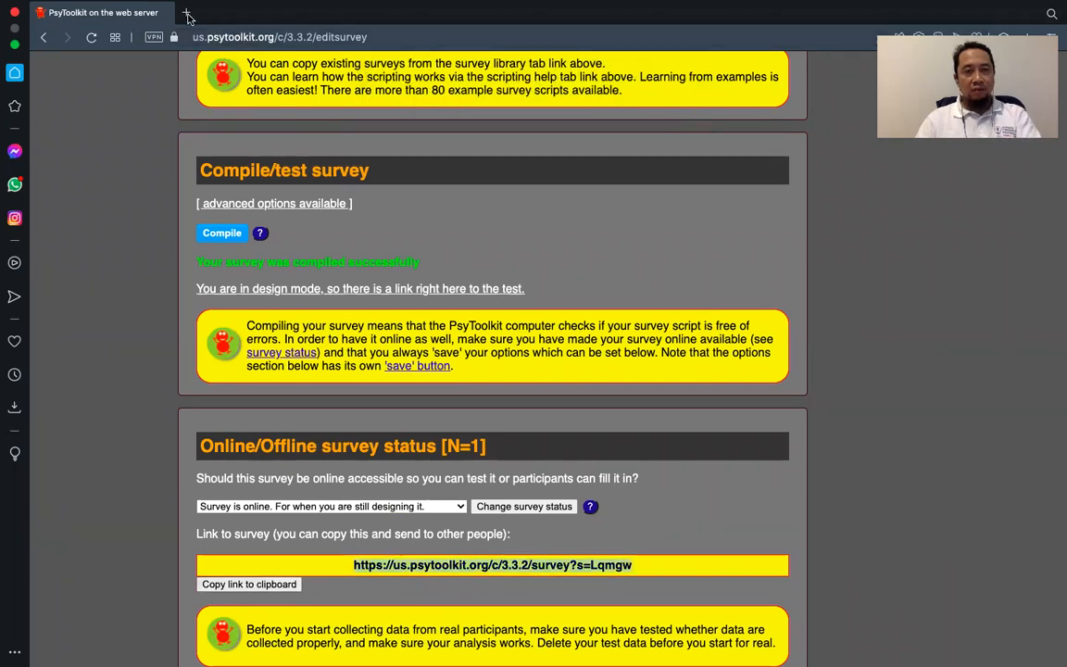
pyautogui.click(187, 16)
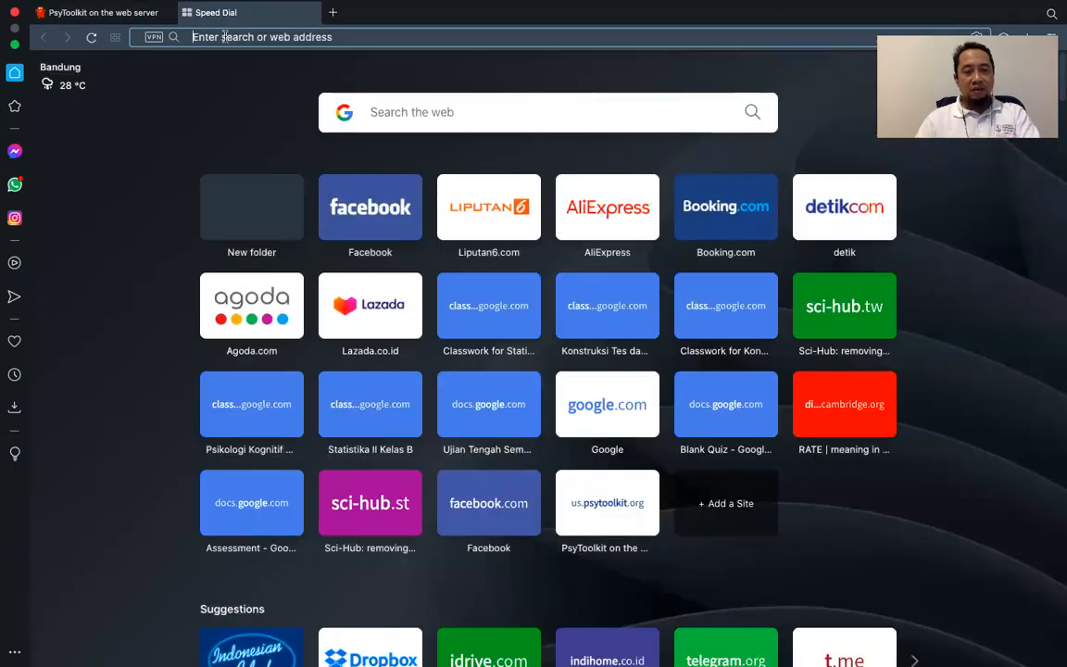
pyautogui.click(224, 36)
pyautogui.press('super+v')
pyautogui.press('Return')
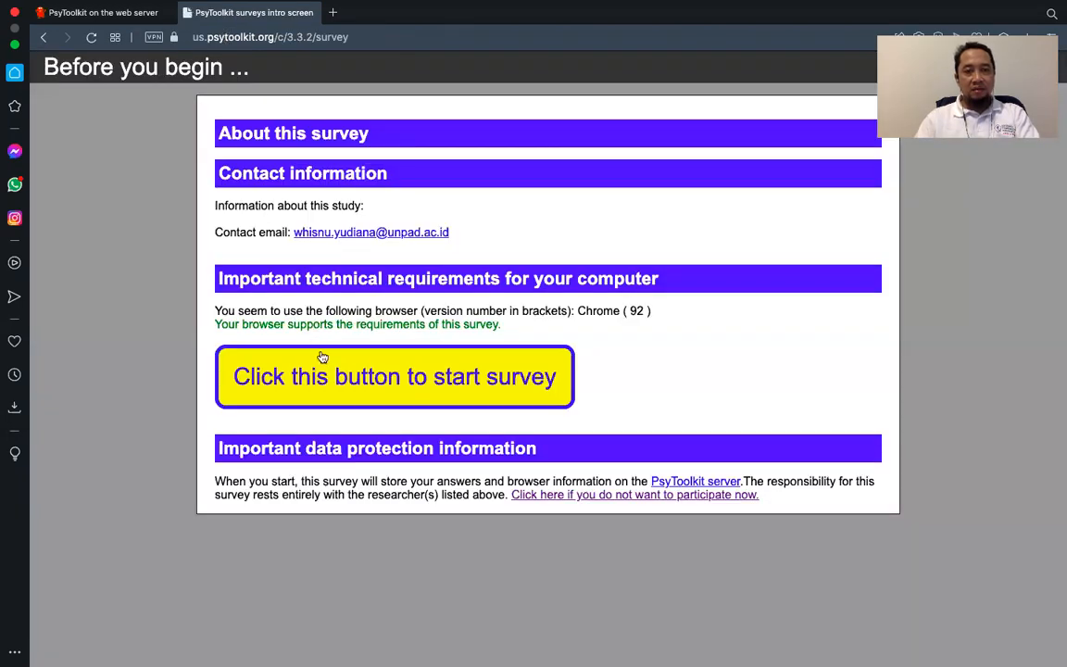
# Step: Start the survey and submit the Biodata page with the participant's initials, age 30 and city Bandung
pyautogui.click(337, 373)
pyautogui.click(314, 144)
pyautogui.write('Wy')
pyautogui.press('Tab')
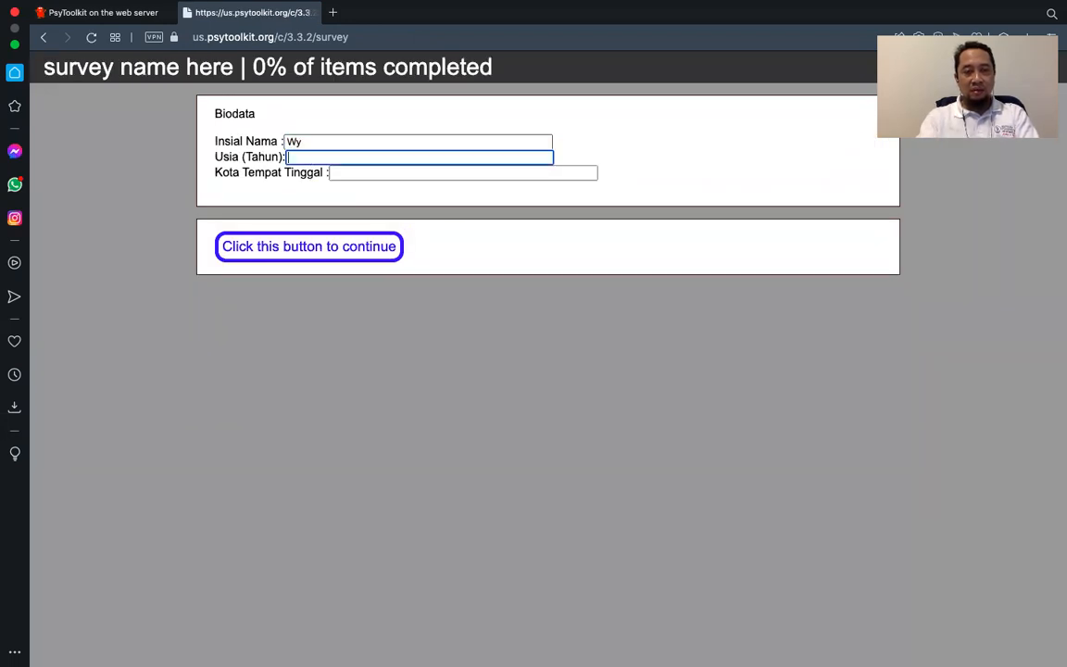
pyautogui.write('30')
pyautogui.press('Tab')
pyautogui.write('Bandung')
pyautogui.click(326, 247)
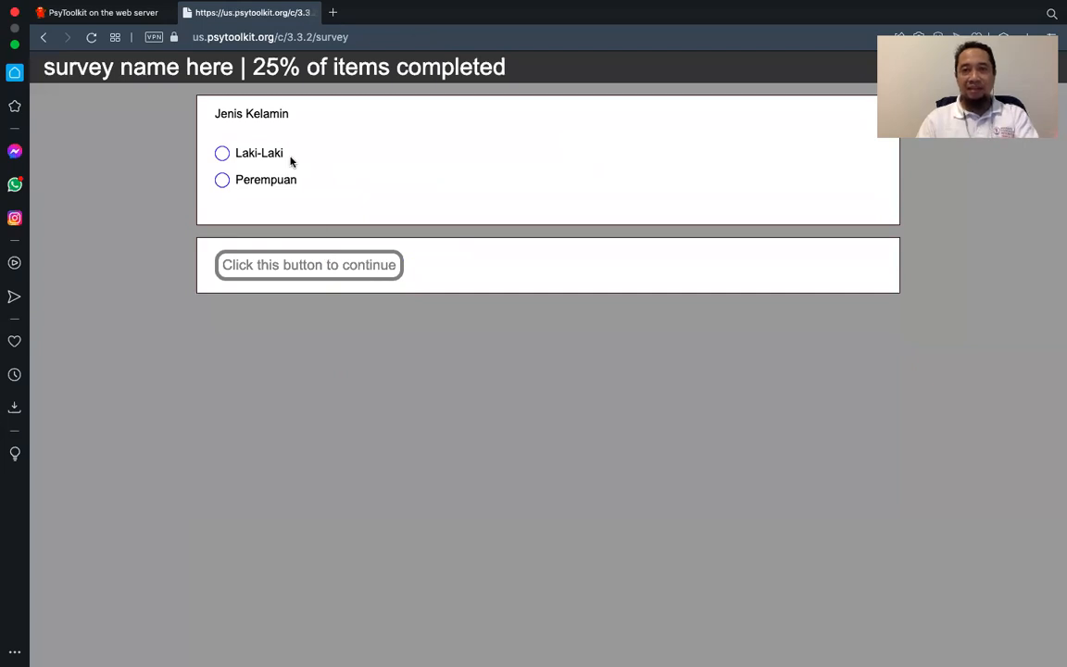
# Step: Answer the gender question with Laki-Laki and the study-situation question with Kamar and Rumah teman, submitting both pages
pyautogui.click(222, 155)
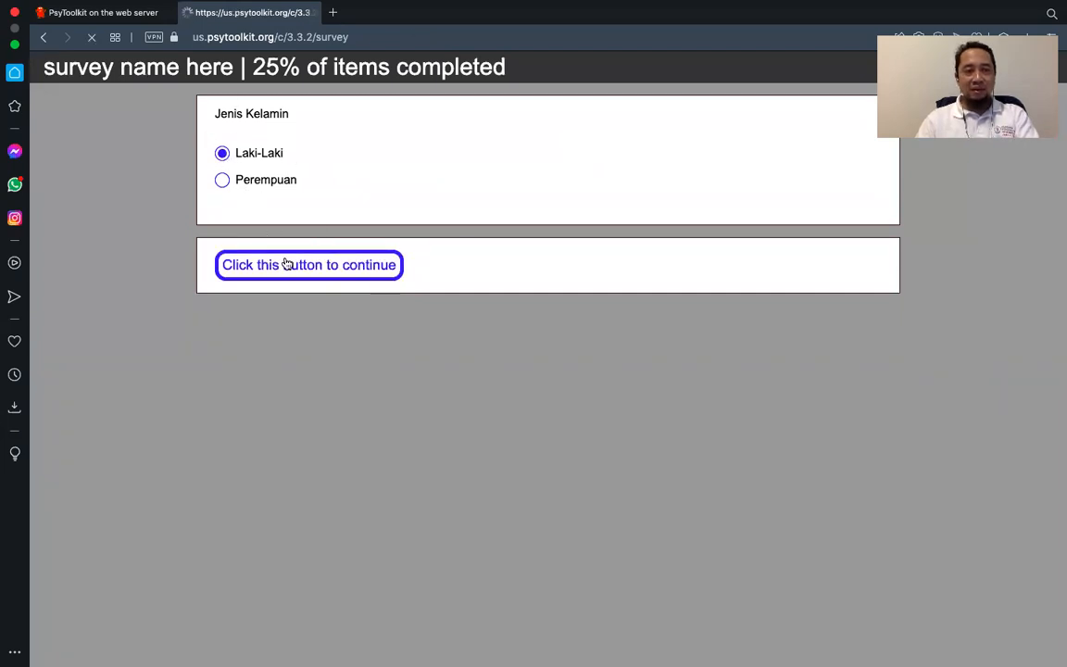
pyautogui.click(288, 265)
pyautogui.click(250, 209)
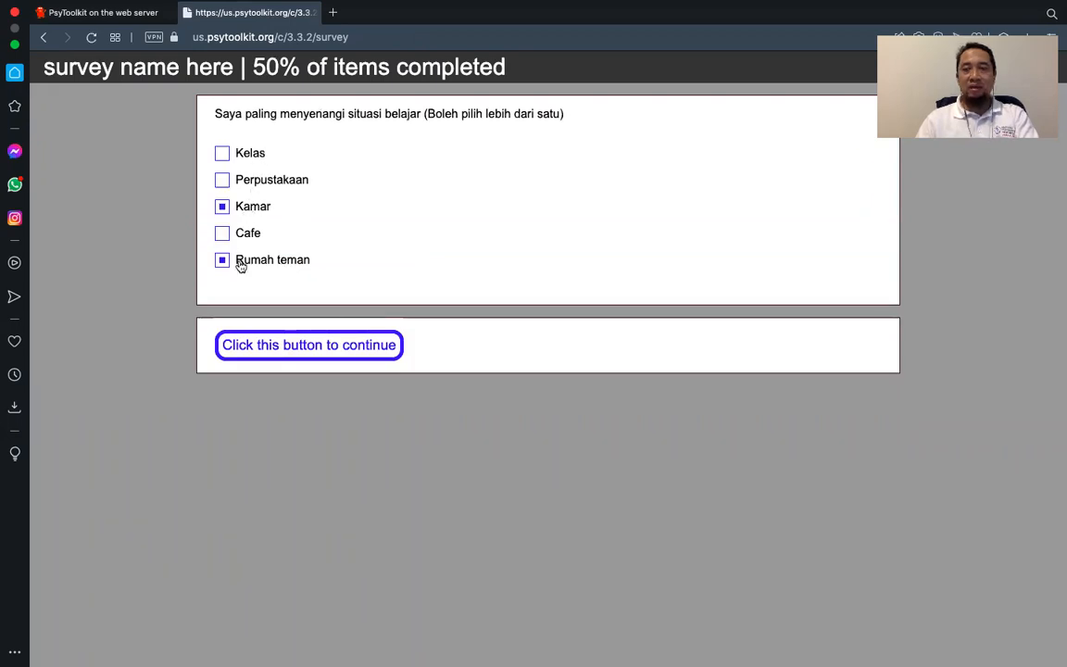
pyautogui.click(265, 348)
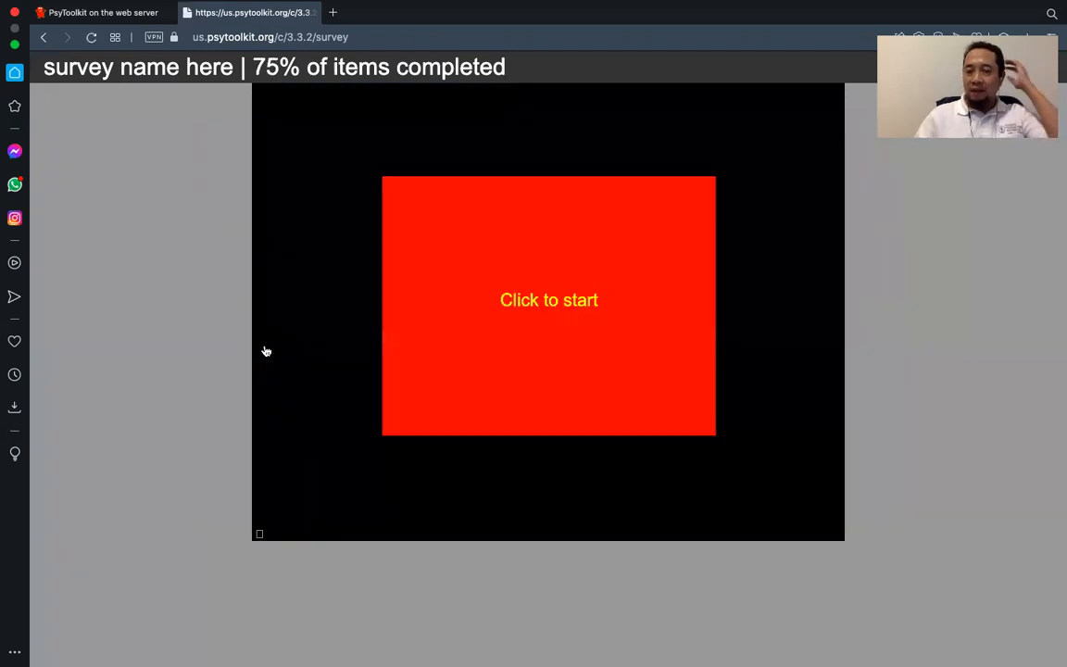
# Step: Start the experiment embedded in the survey and return to the online status section of the survey's editing page
pyautogui.click(472, 309)
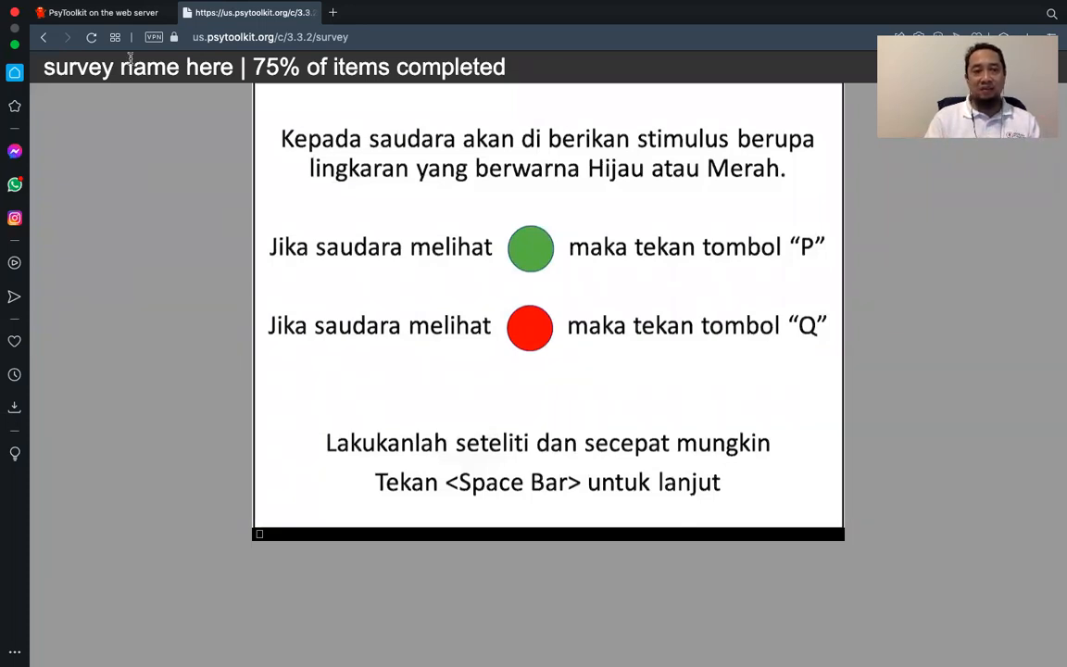
pyautogui.click(121, 20)
pyautogui.scroll(-3, 265, 390)
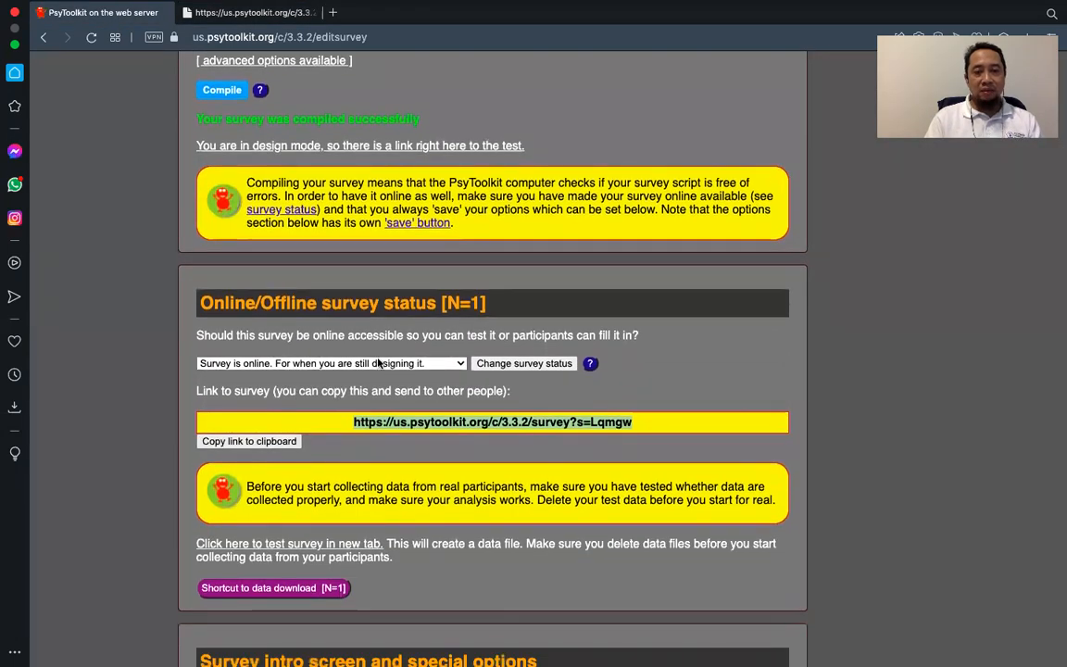
# Step: Try the survey status for real data collection and restore the selection for a survey still being designed
pyautogui.click(377, 363)
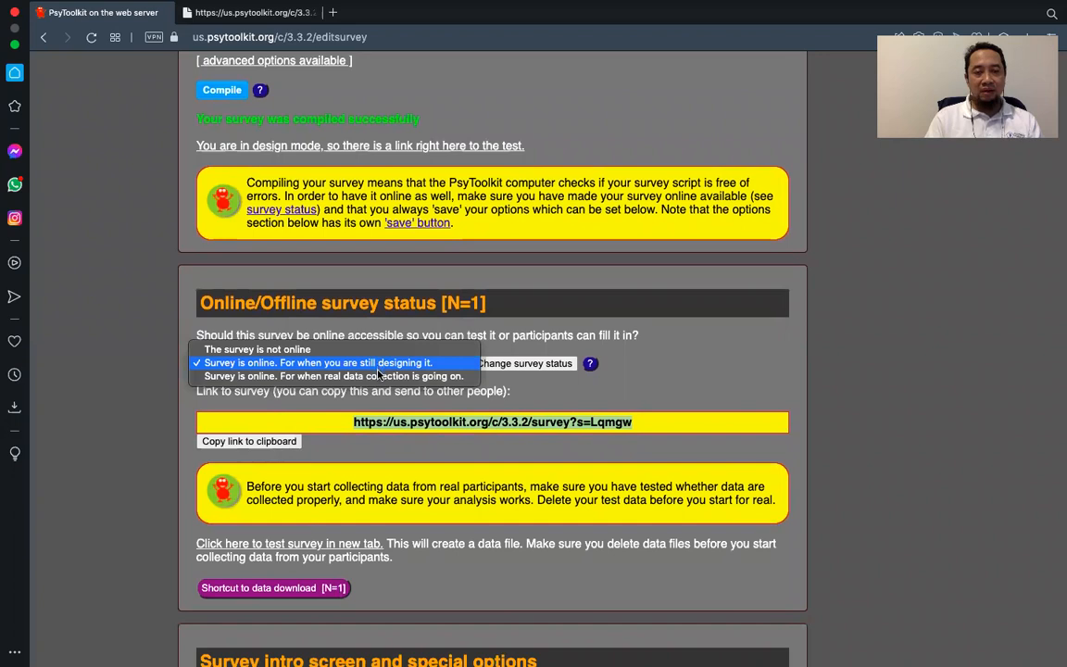
pyautogui.click(377, 374)
pyautogui.click(376, 367)
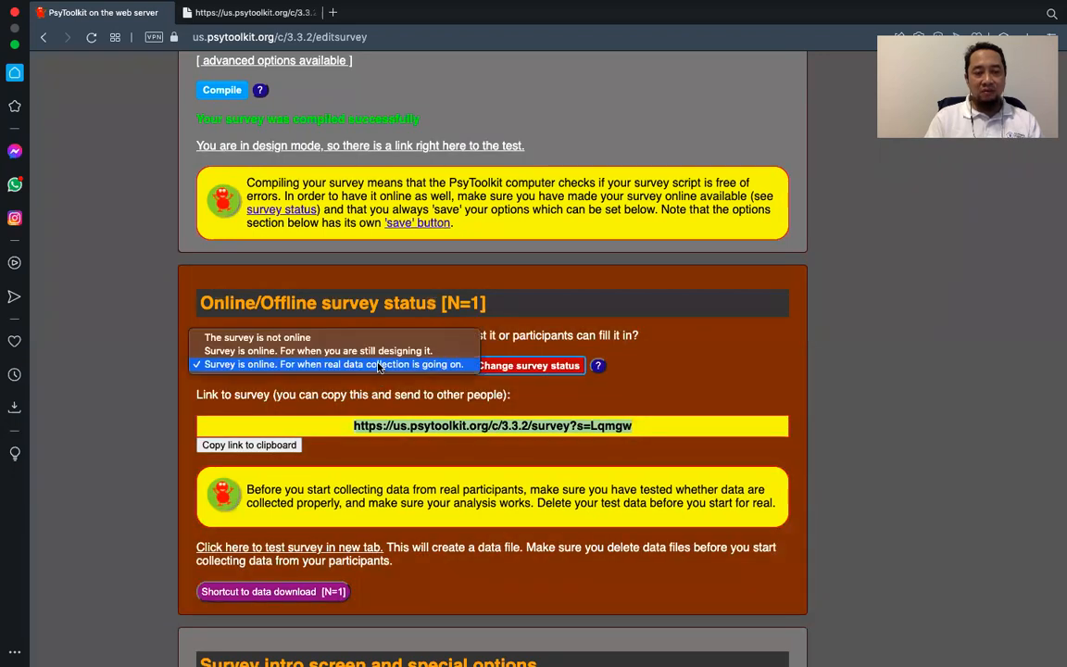
pyautogui.click(341, 316)
# Step: Enter "Studi mengenai atensi" as the About this survey text for the welcome screen
pyautogui.scroll(-10, 405, 516)
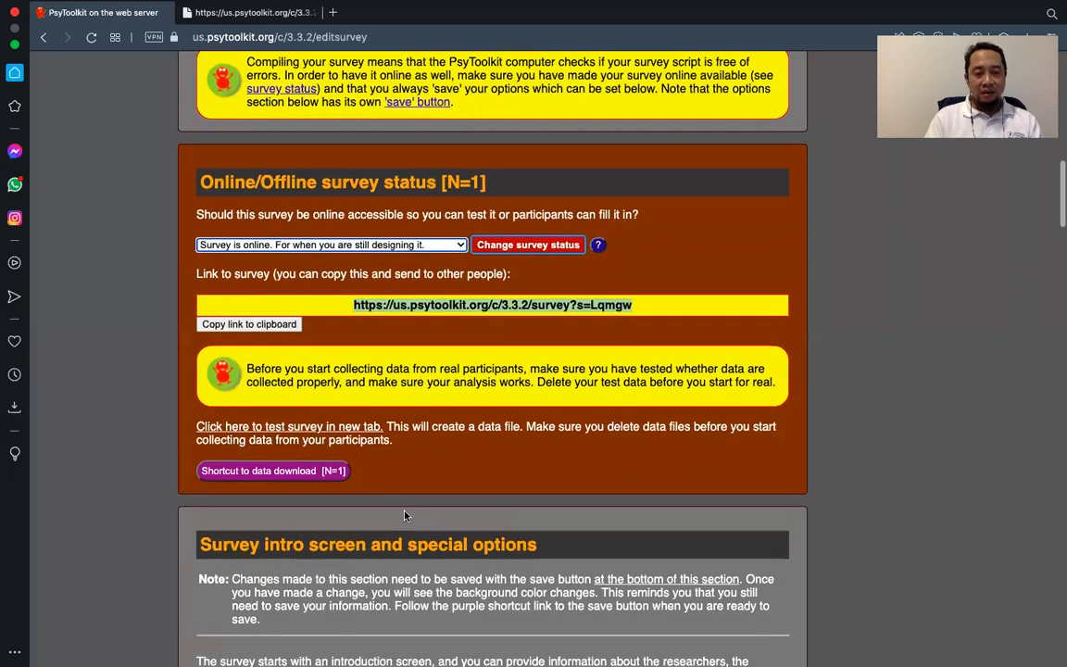
pyautogui.scroll(-2, 405, 518)
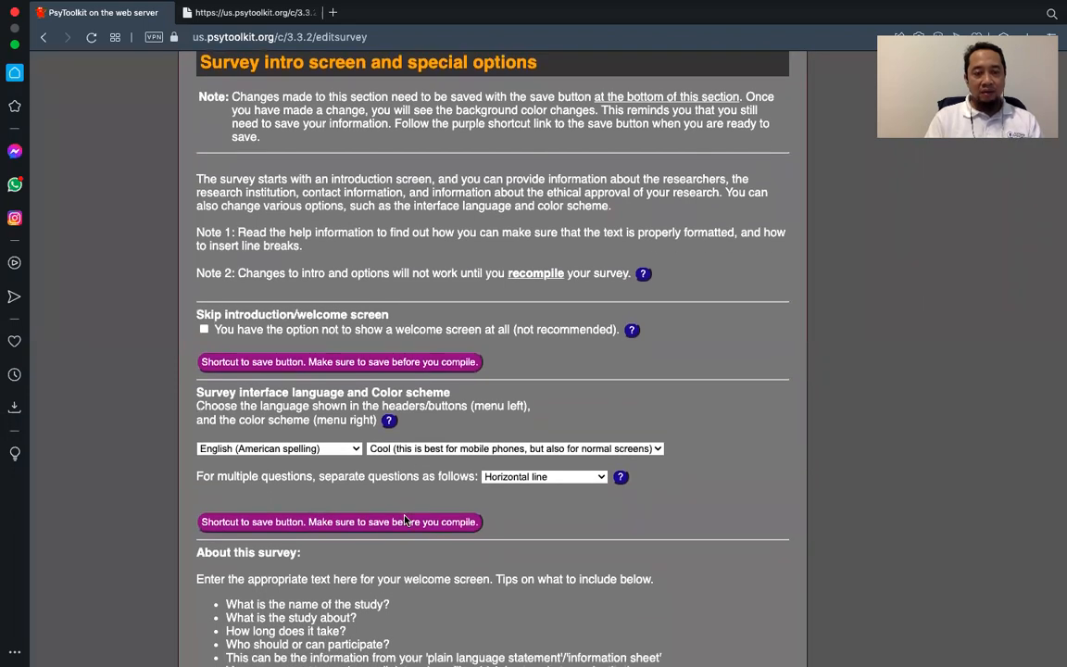
pyautogui.scroll(1, 405, 520)
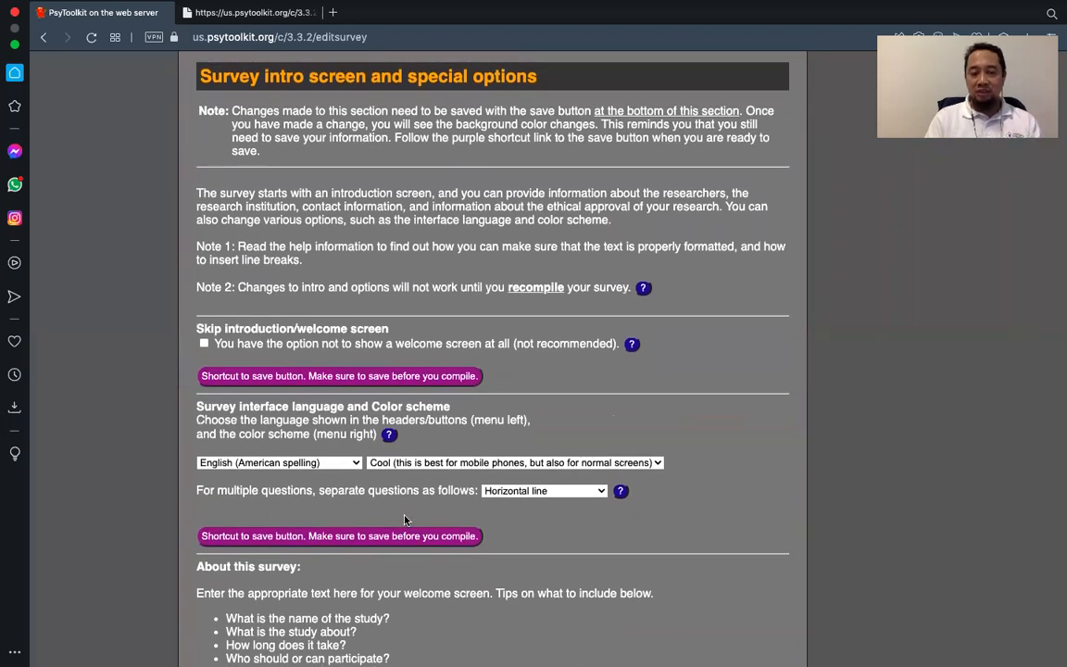
pyautogui.scroll(-5, 405, 519)
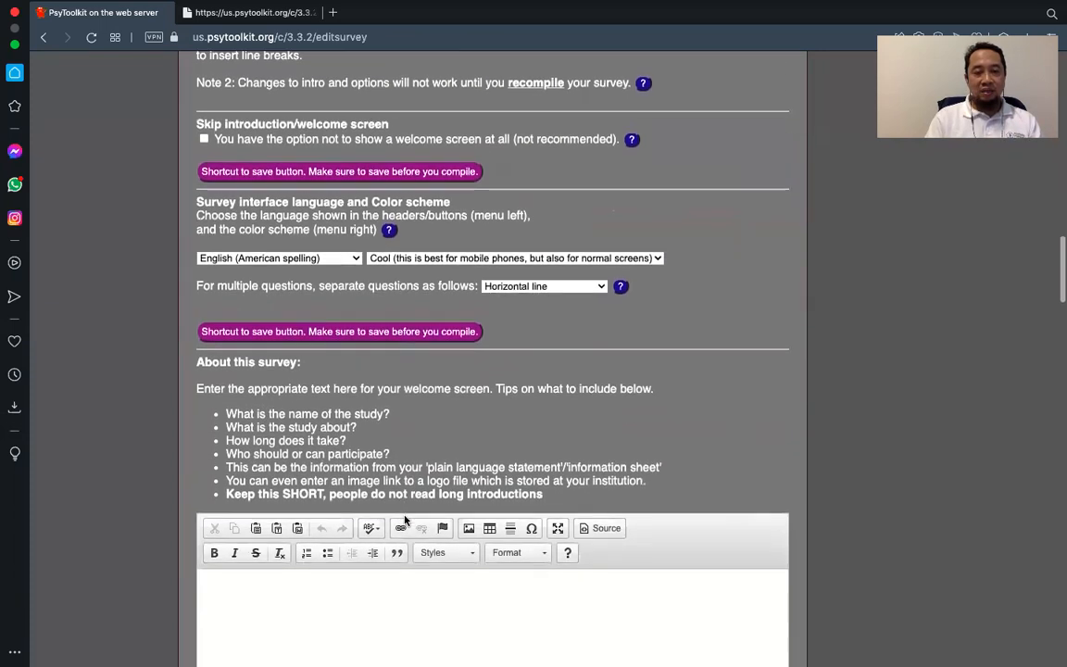
pyautogui.click(367, 522)
pyautogui.write('Studi mengen')
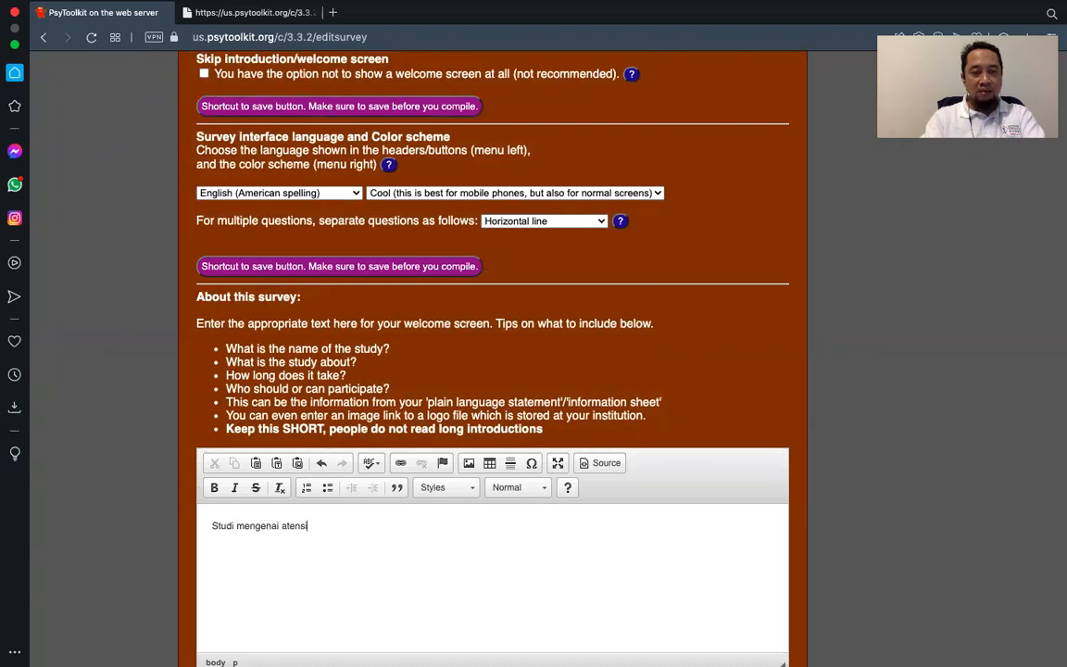
pyautogui.write('ai atensi')
# Step: Enter "Penelitian ini mengenai bagaiman individu bereaksi terhadap stimulus" in the Read more section of the survey intro
pyautogui.scroll(-10, 491, 371)
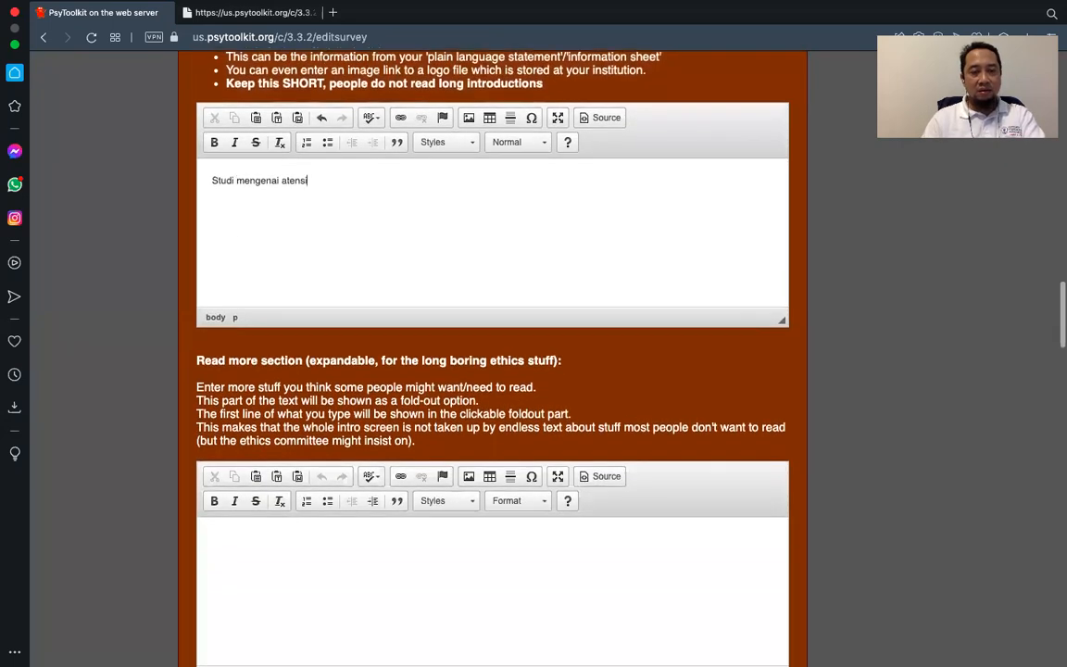
pyautogui.scroll(-2, 357, 446)
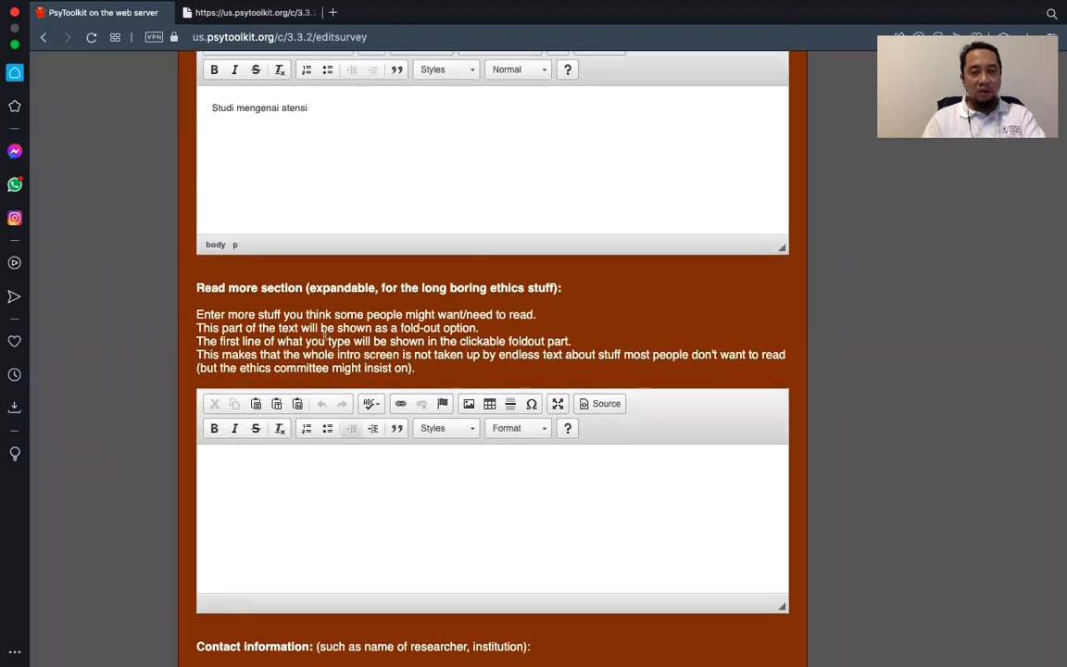
pyautogui.click(369, 488)
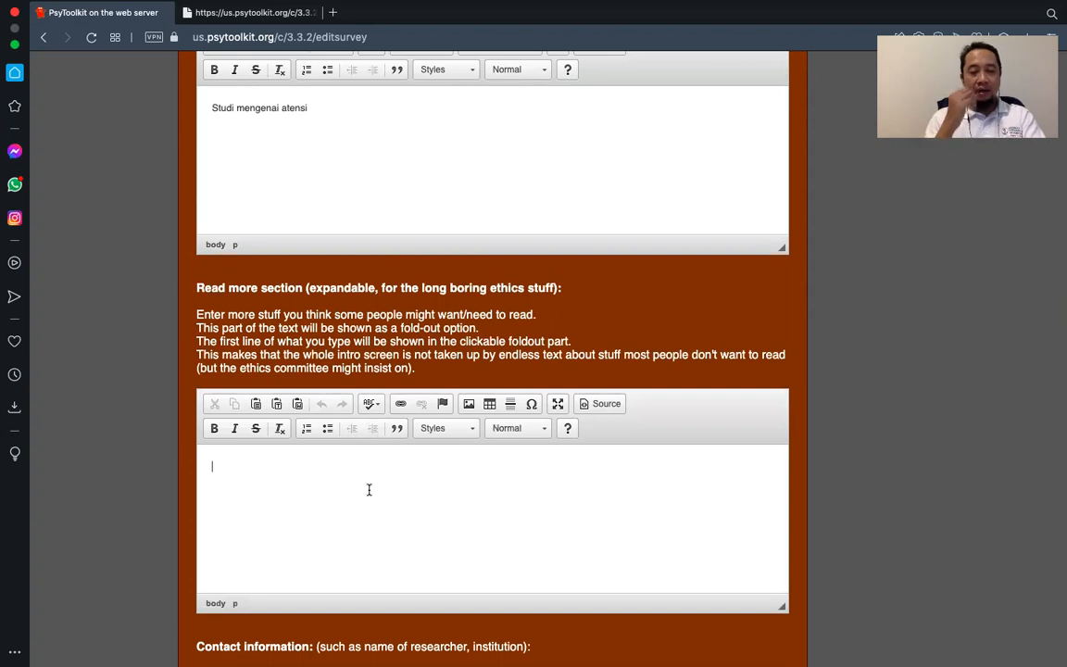
pyautogui.write('Penelitian')
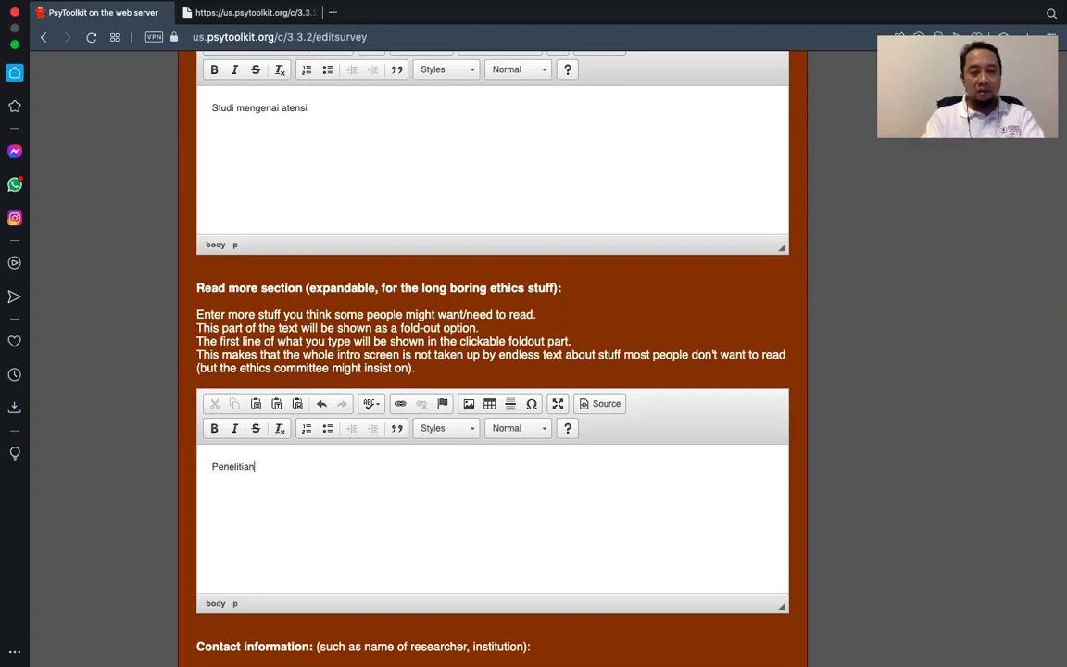
pyautogui.write(' ini mengani')
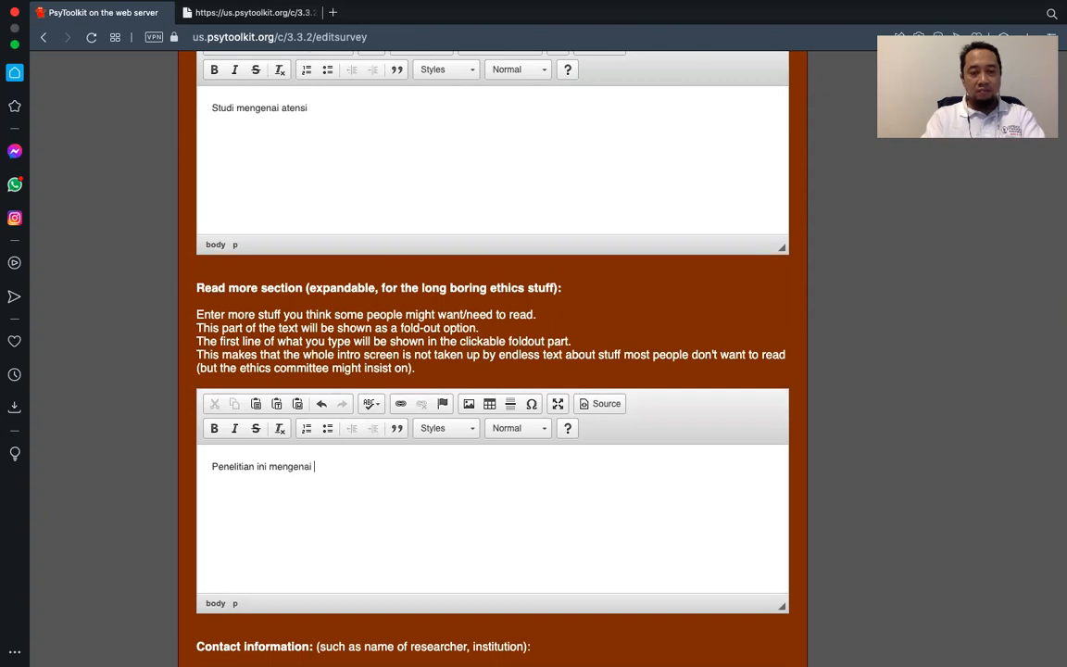
pyautogui.write('bagaiman individu ')
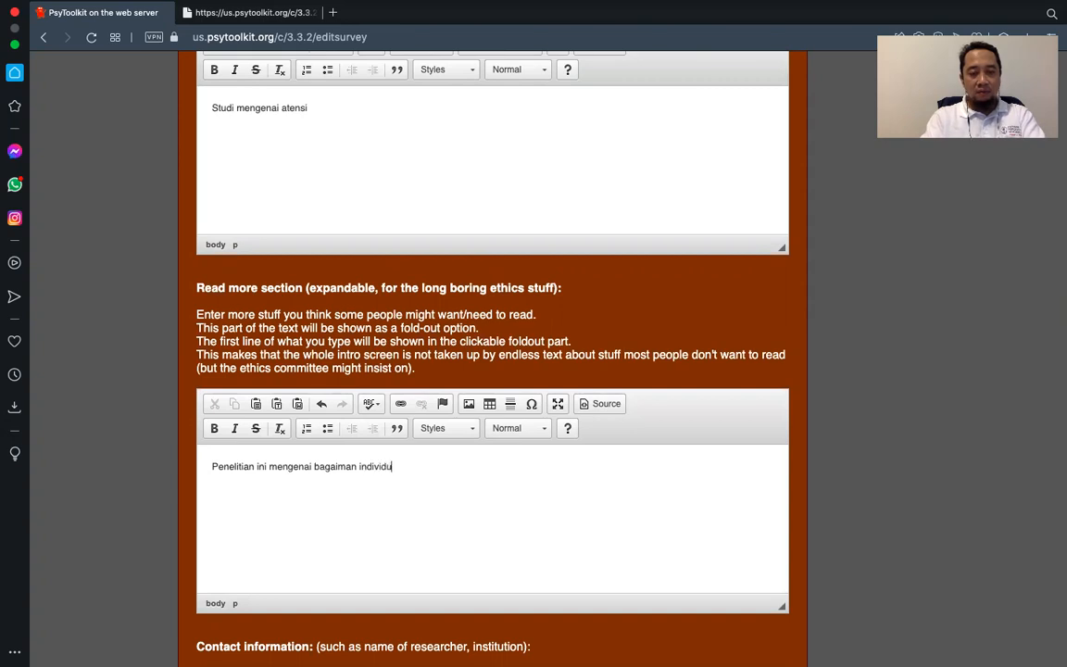
pyautogui.write('bereaksi terhadap stimulus')
# Step: Fill in the survey's contact information with the researcher's name and a placeholder phone number
pyautogui.scroll(-5, 492, 371)
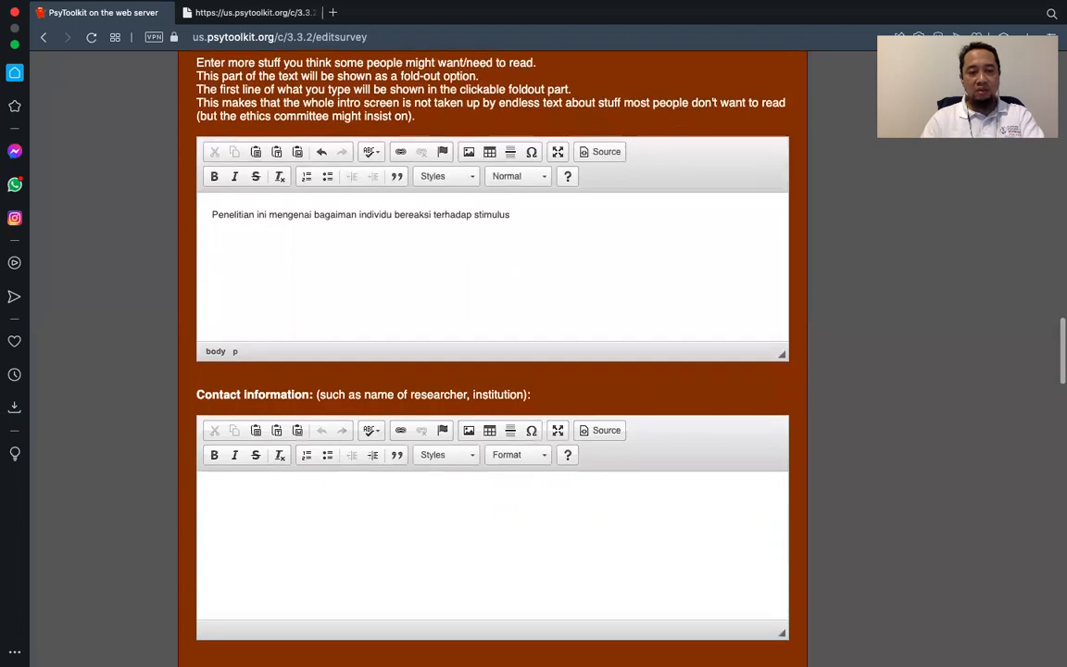
pyautogui.scroll(-3, 492, 371)
pyautogui.click(250, 326)
pyautogui.write('Whisnu ')
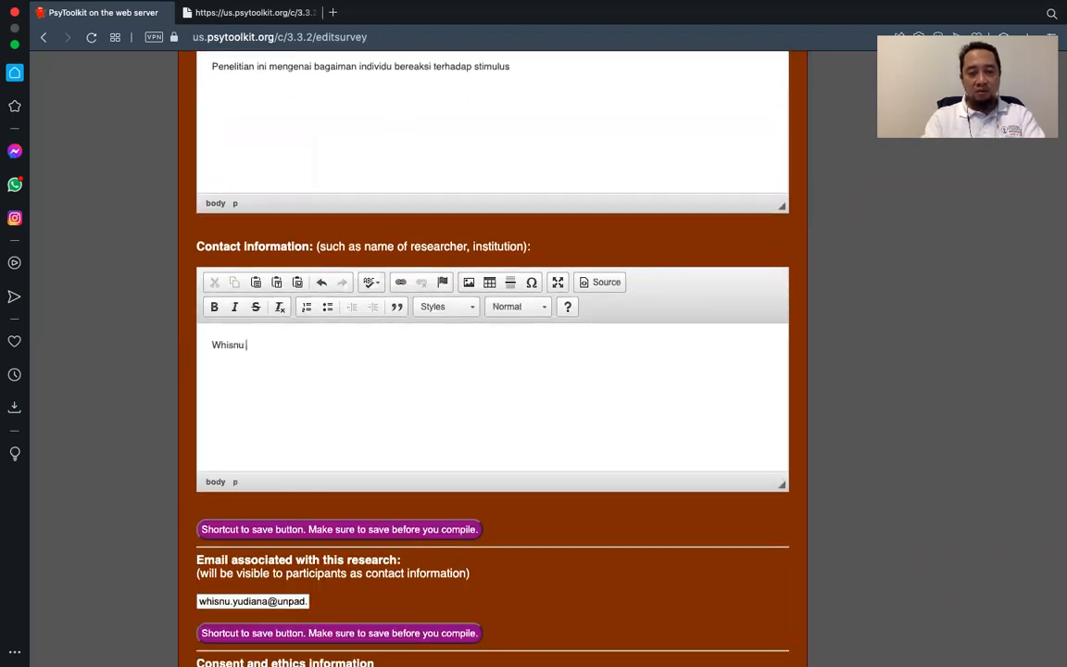
pyautogui.write(': 08...')
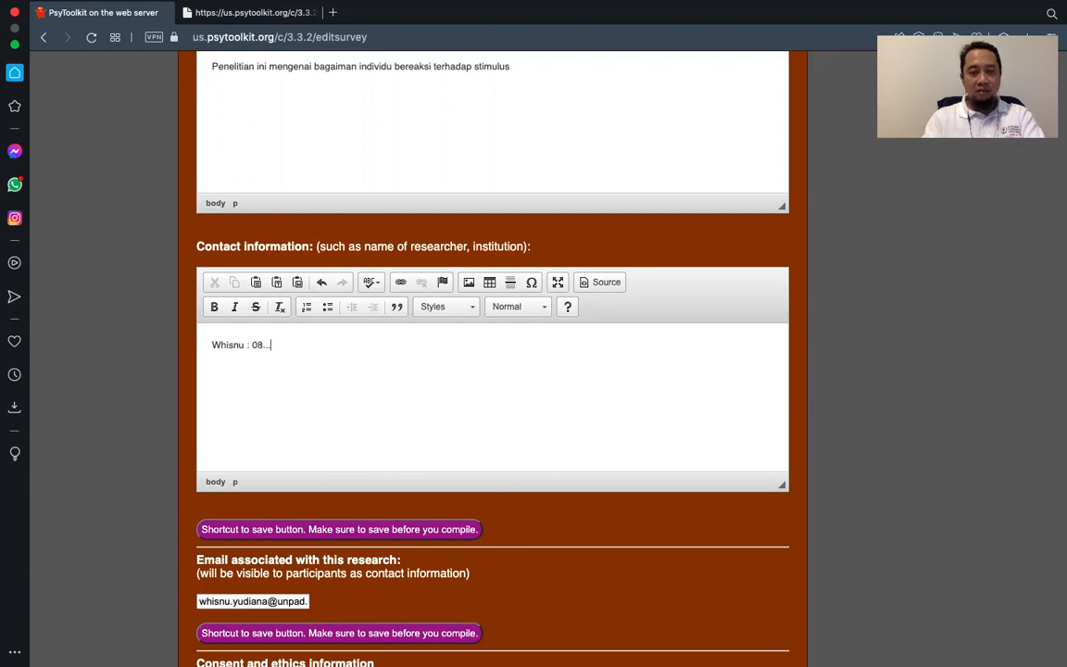
# Step: Enter "Terima kasih sudah berpastisipasi dalam penelitian ini" as the text at the end of the survey
pyautogui.scroll(-5, 491, 370)
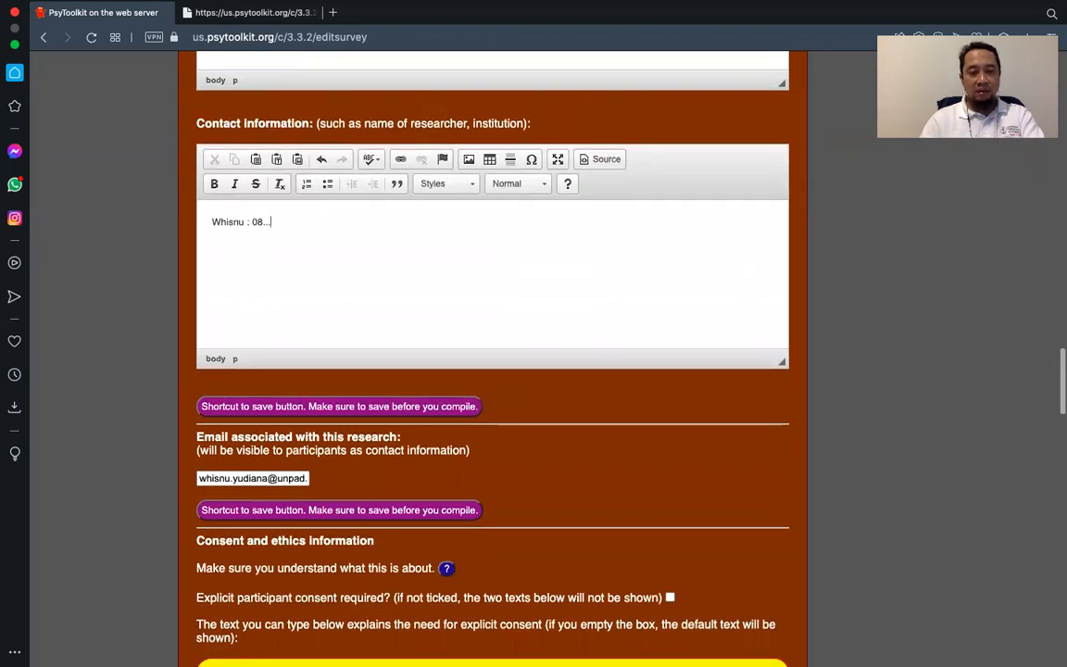
pyautogui.scroll(-2, 275, 345)
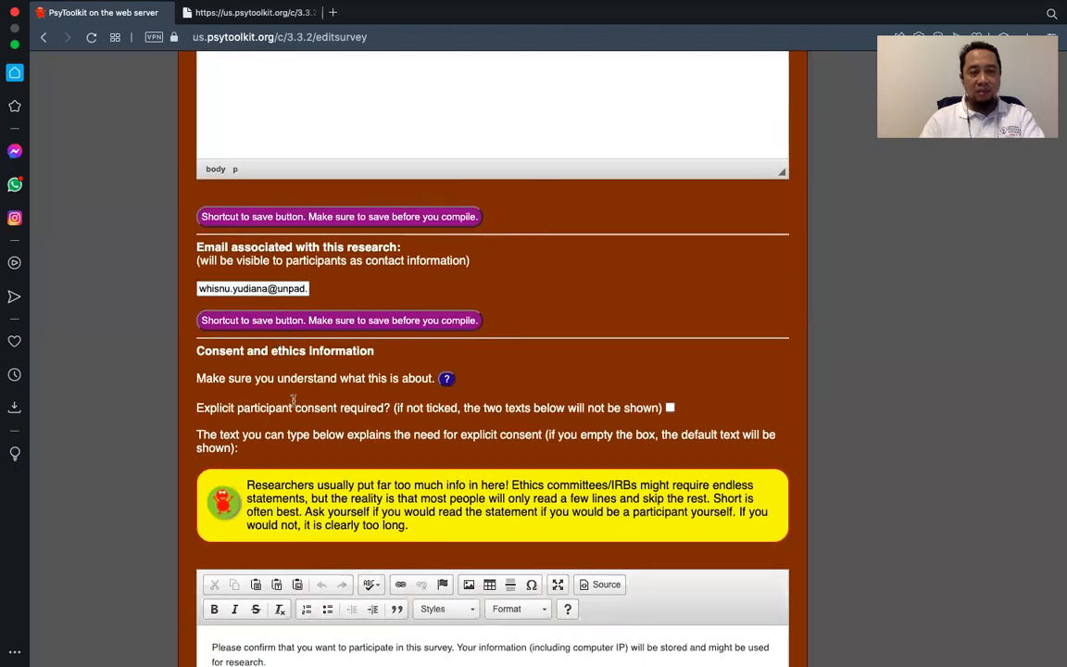
pyautogui.scroll(-5, 278, 398)
pyautogui.scroll(-1, 294, 406)
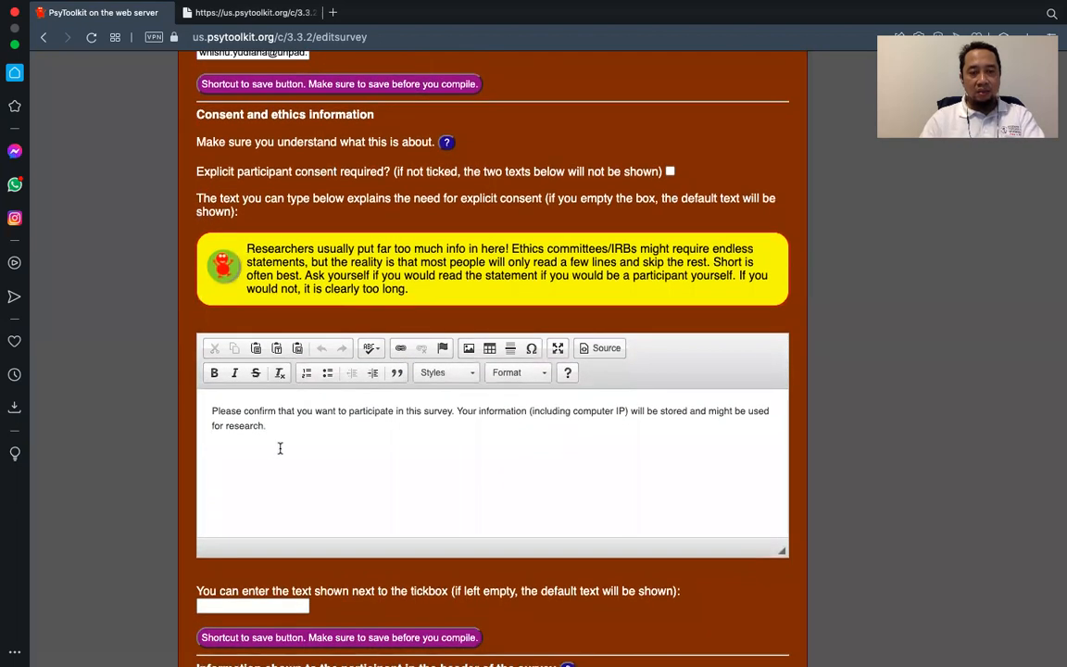
pyautogui.scroll(-4, 291, 426)
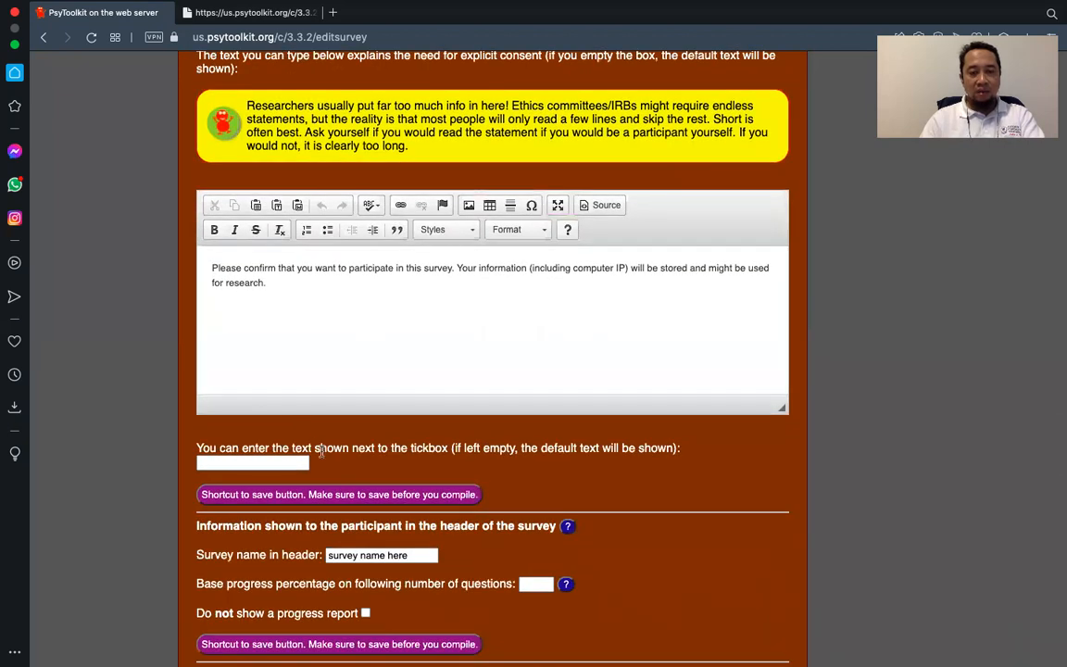
pyautogui.scroll(-6, 292, 432)
pyautogui.scroll(-4, 319, 452)
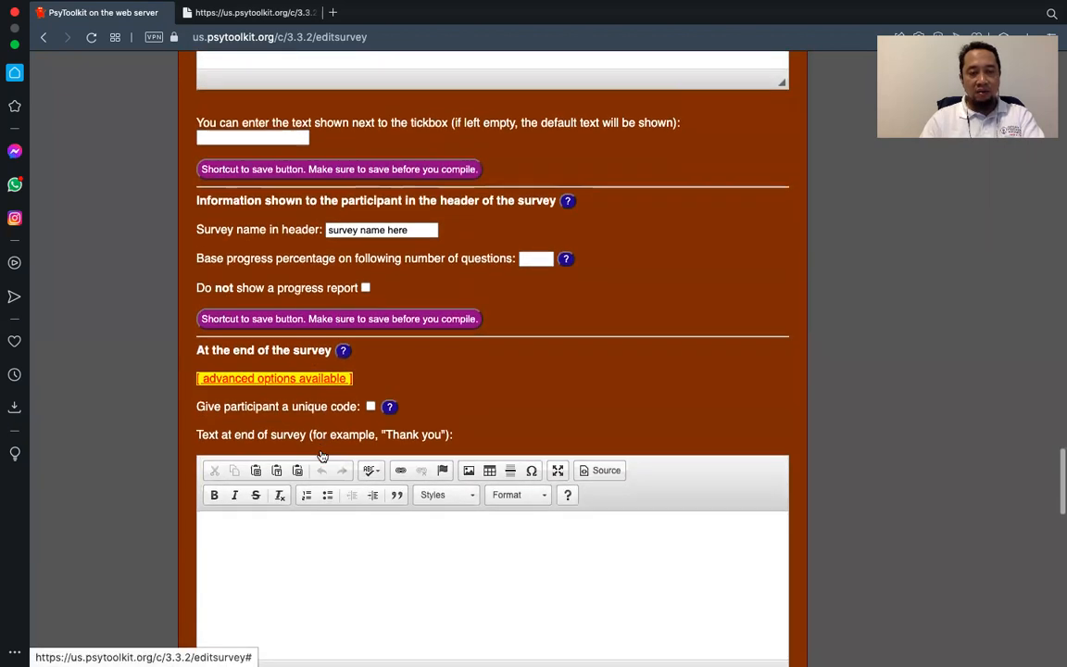
pyautogui.click(315, 448)
pyautogui.write('Te')
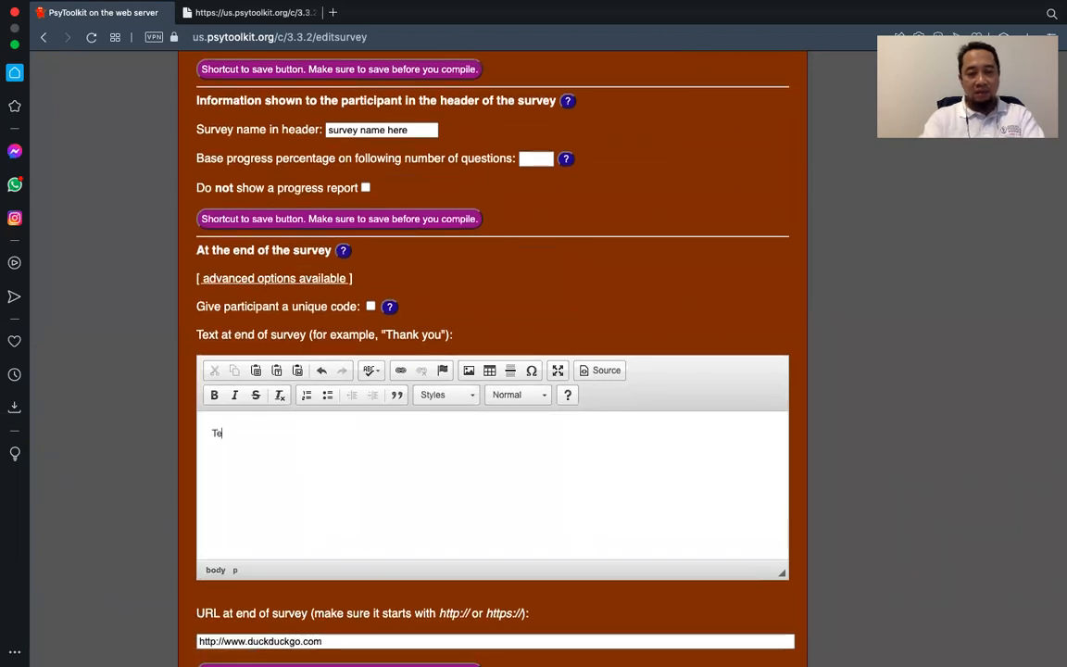
pyautogui.write('rima kasih sudah ber')
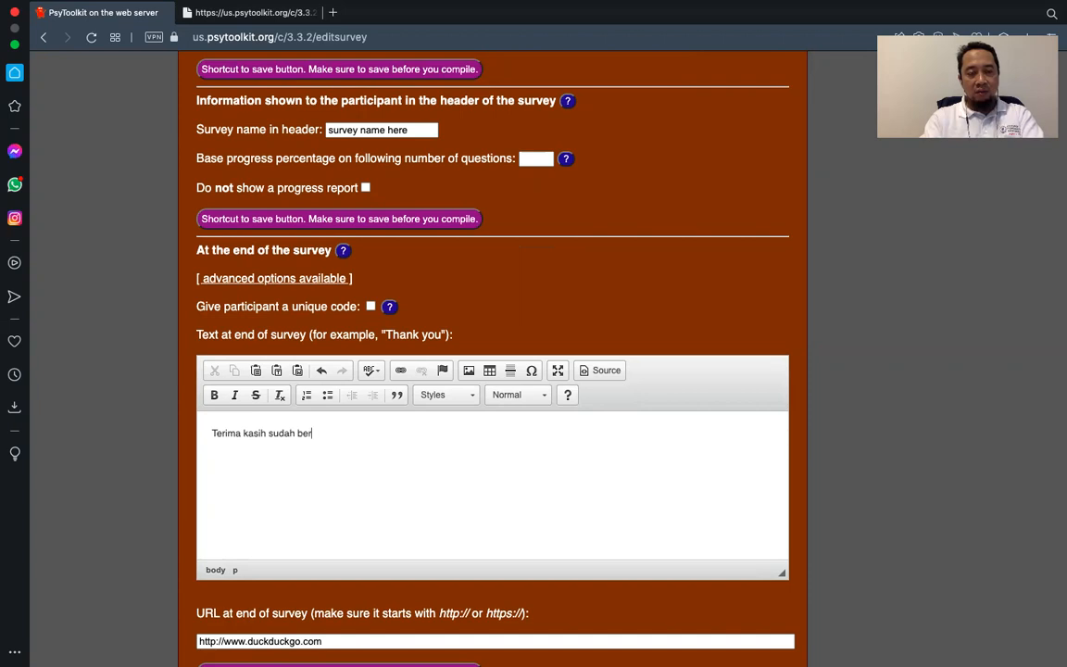
pyautogui.write('pastisipasi dalam penelitian ini')
pyautogui.scroll(-4, 292, 519)
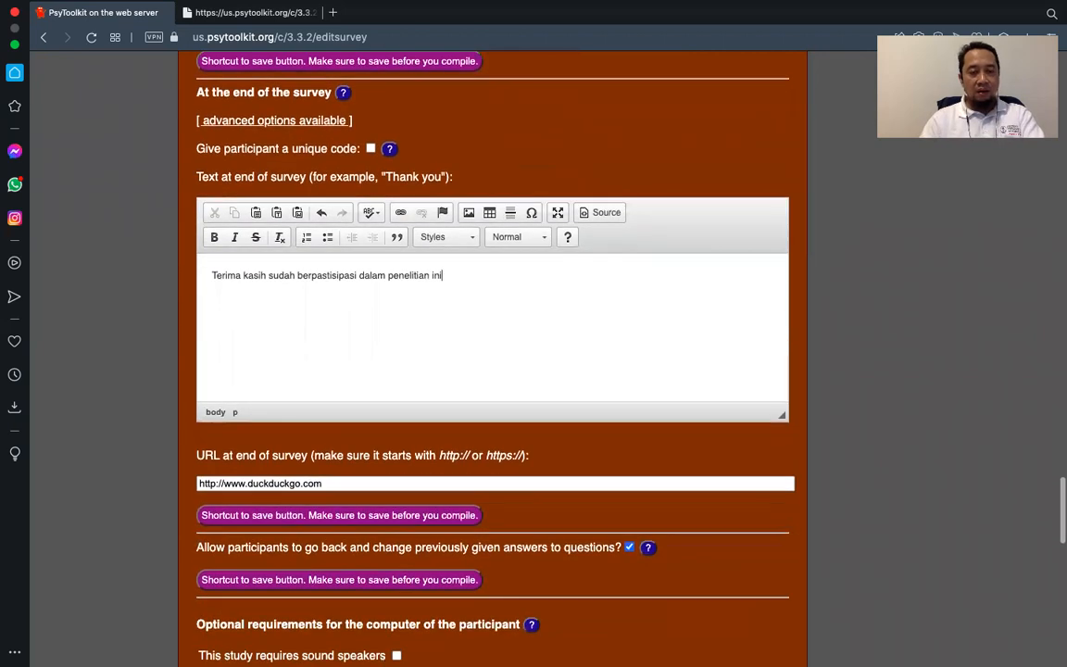
pyautogui.scroll(-2, 291, 518)
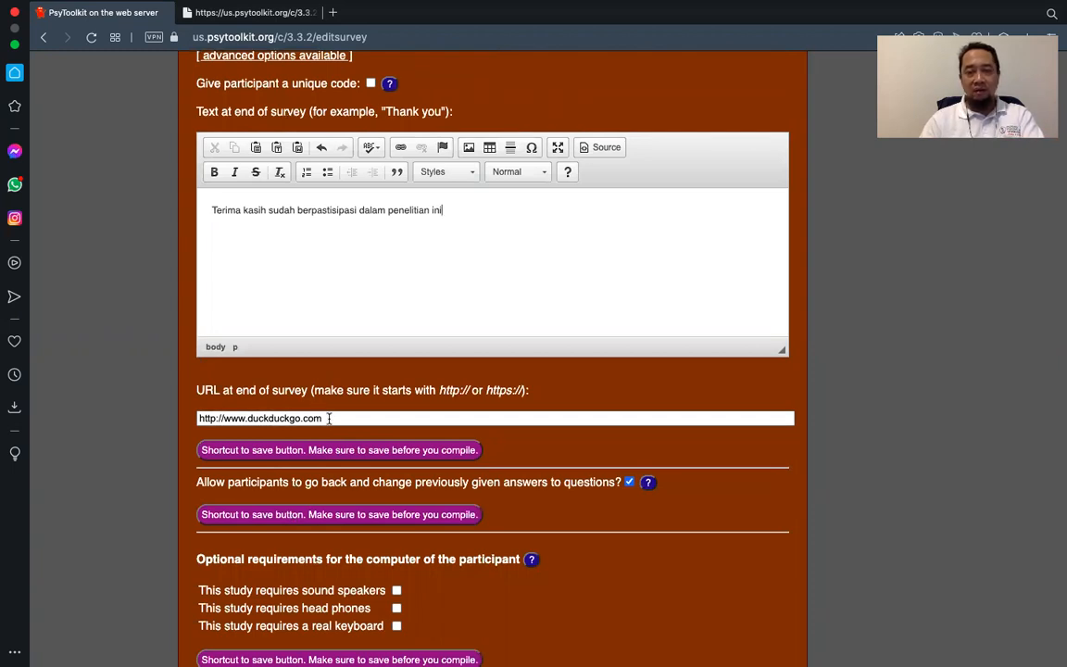
pyautogui.moveTo(329, 419); pyautogui.dragTo(167, 416)
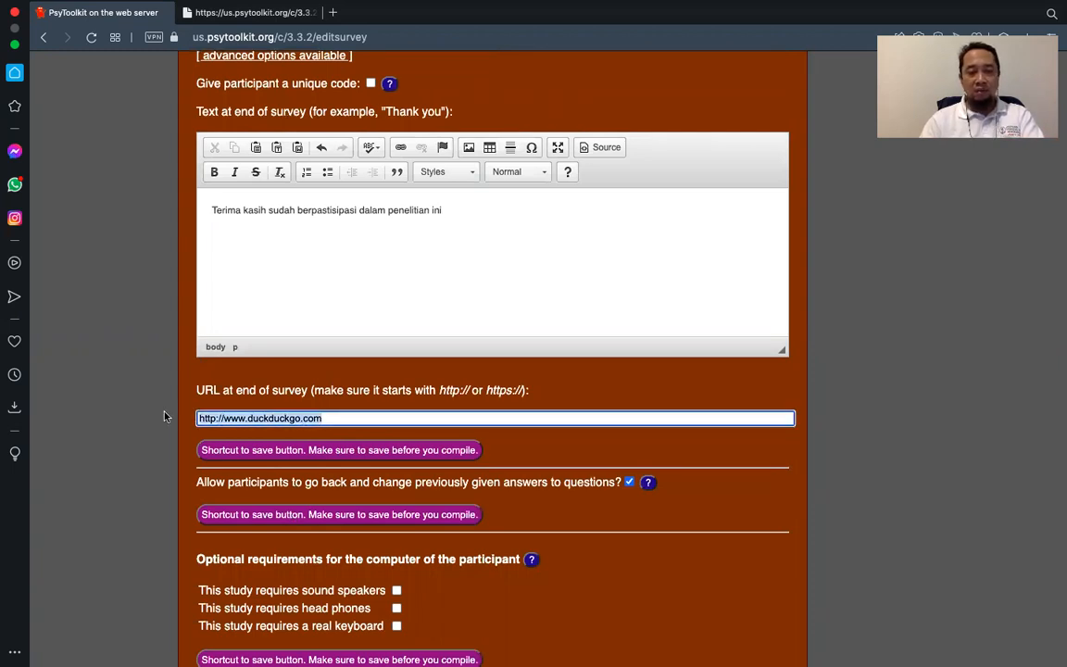
pyautogui.write('www')
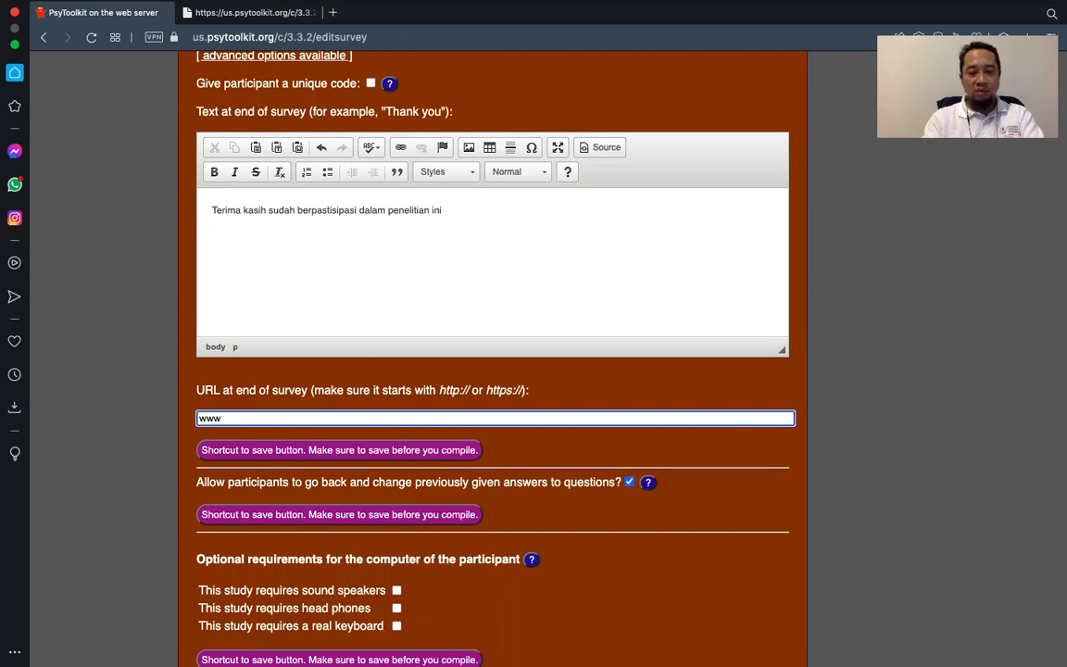
pyautogui.write('.unpad.ac.id')
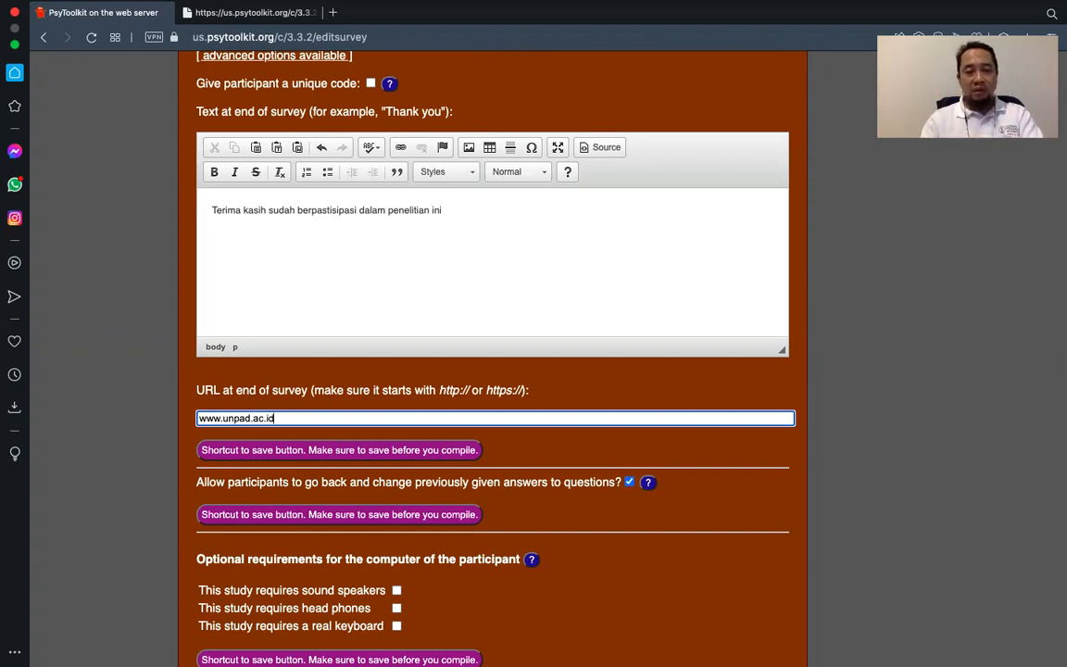
# Step: Try to save the survey's intro screen and special options
pyautogui.scroll(-5, 185, 472)
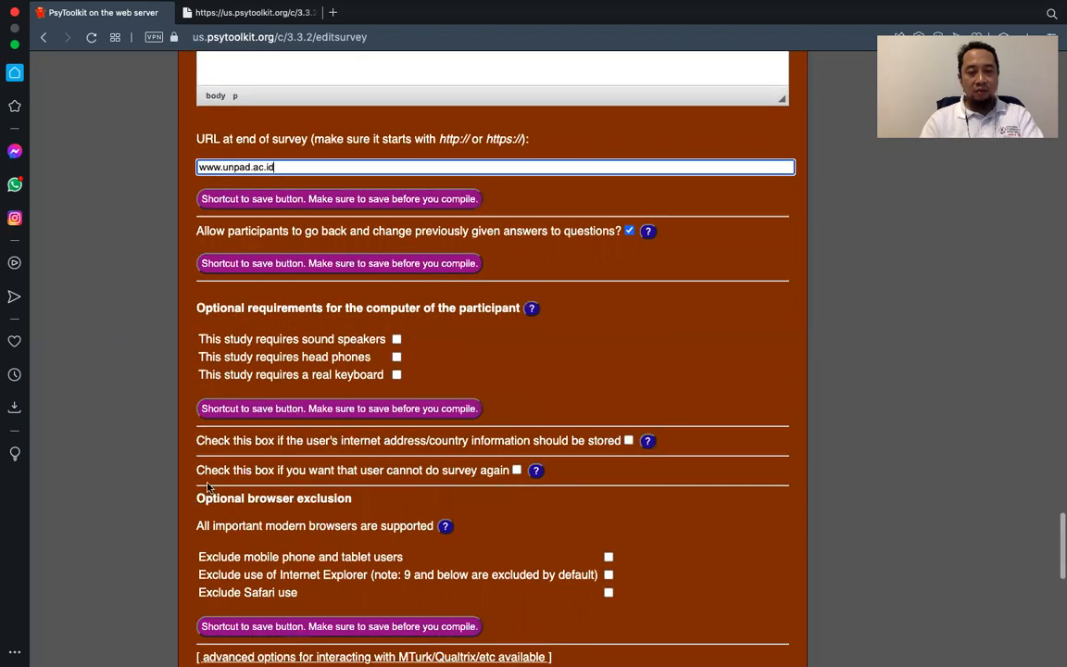
pyautogui.click(324, 411)
pyautogui.click(258, 479)
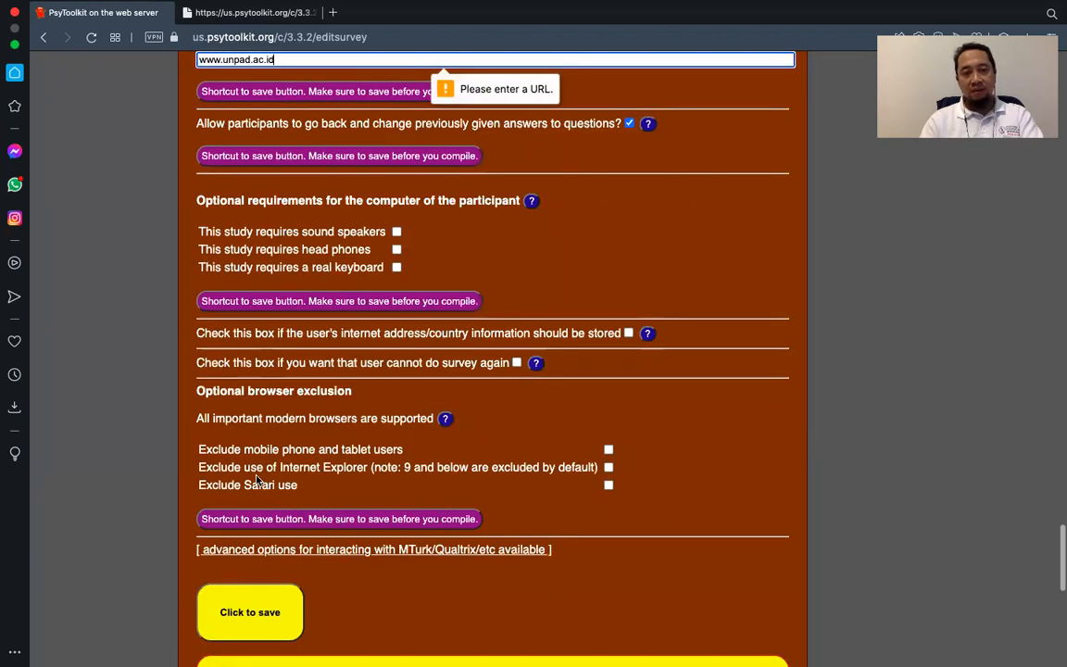
pyautogui.scroll(2, 250, 416)
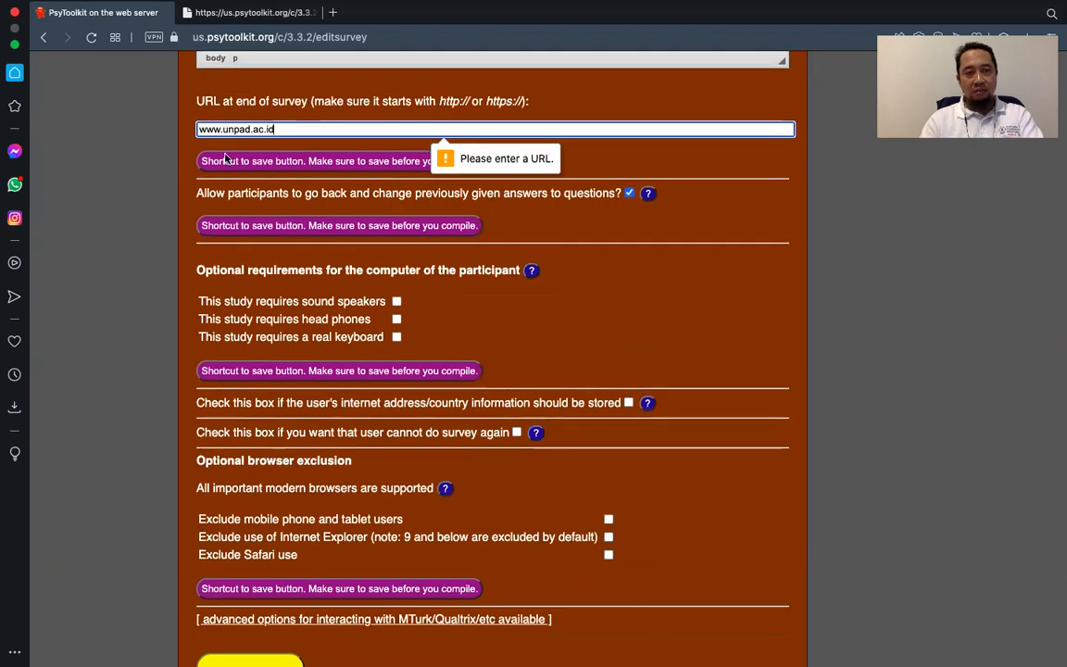
pyautogui.click(200, 129)
pyautogui.write('http')
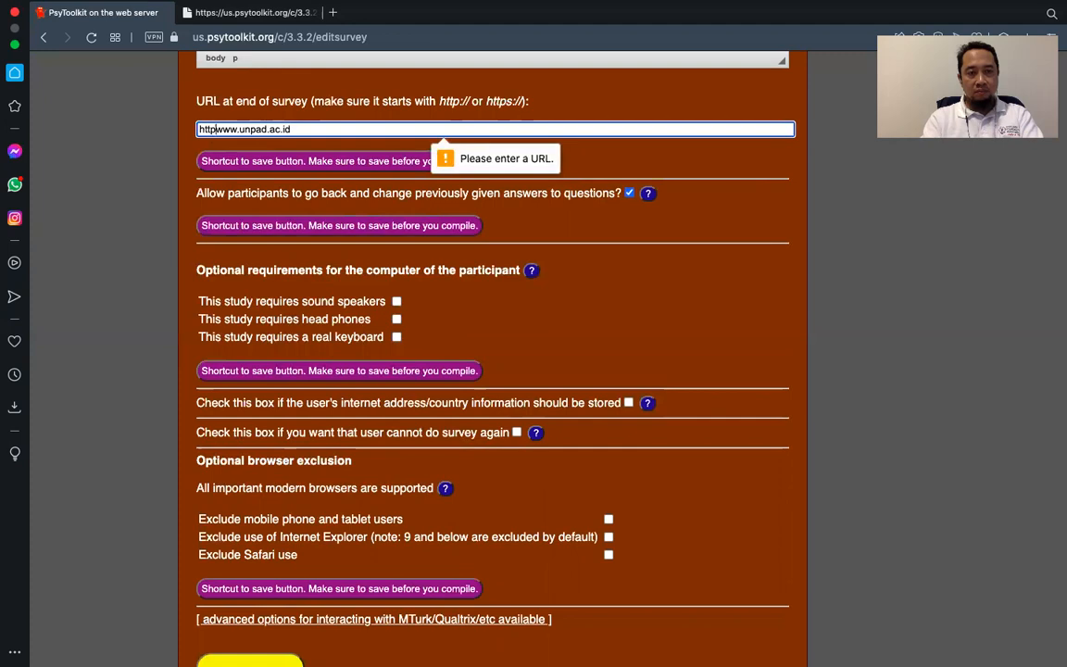
pyautogui.write('://')
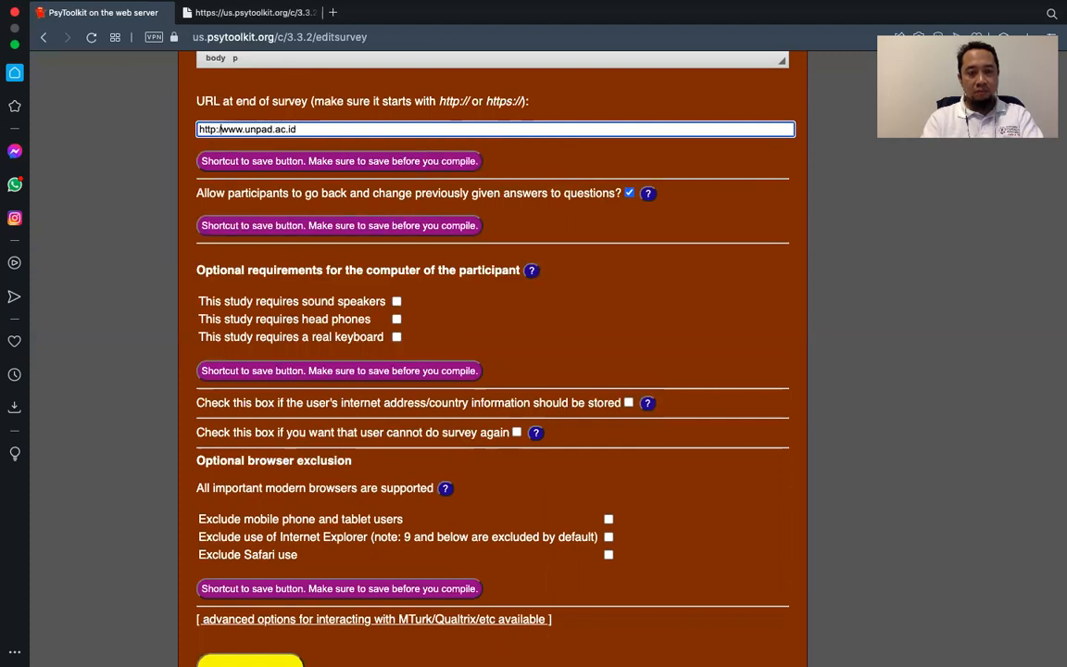
# Step: Recompile the Percobaan_Atensi survey, agreeing to leave the page despite unsaved changes
pyautogui.click(278, 160)
pyautogui.scroll(-3, 278, 162)
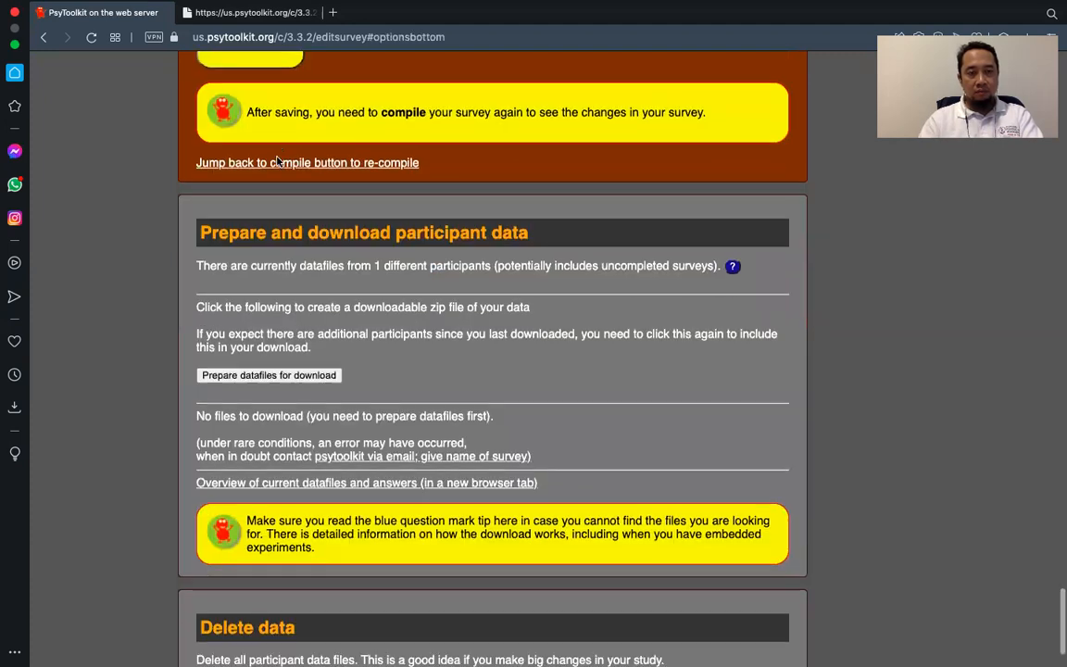
pyautogui.scroll(2, 278, 162)
pyautogui.click(276, 158)
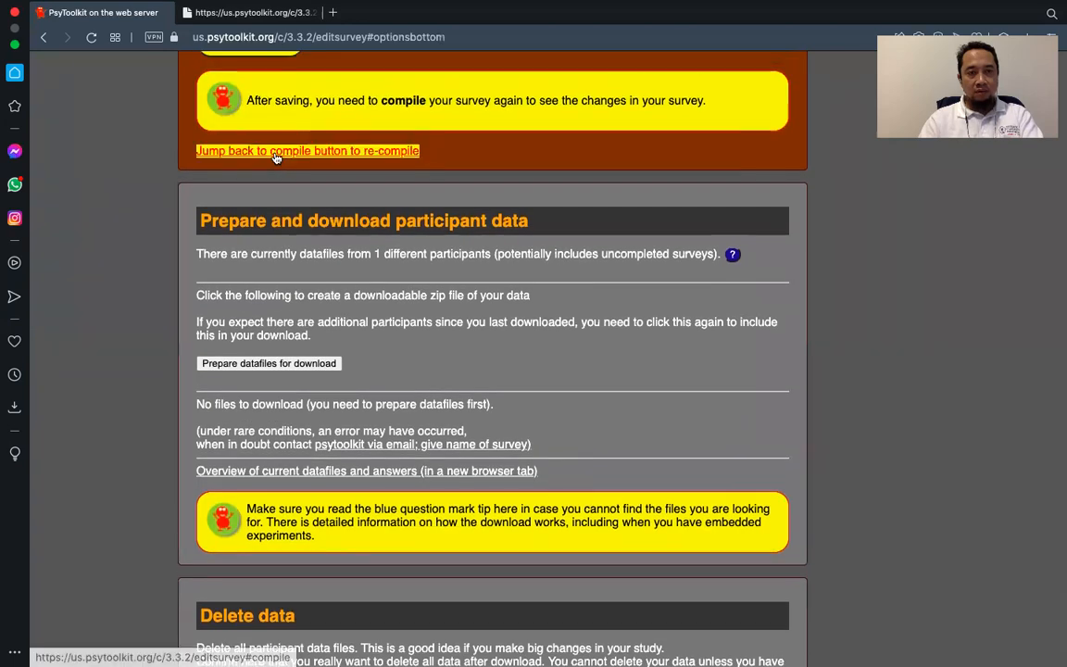
pyautogui.click(229, 156)
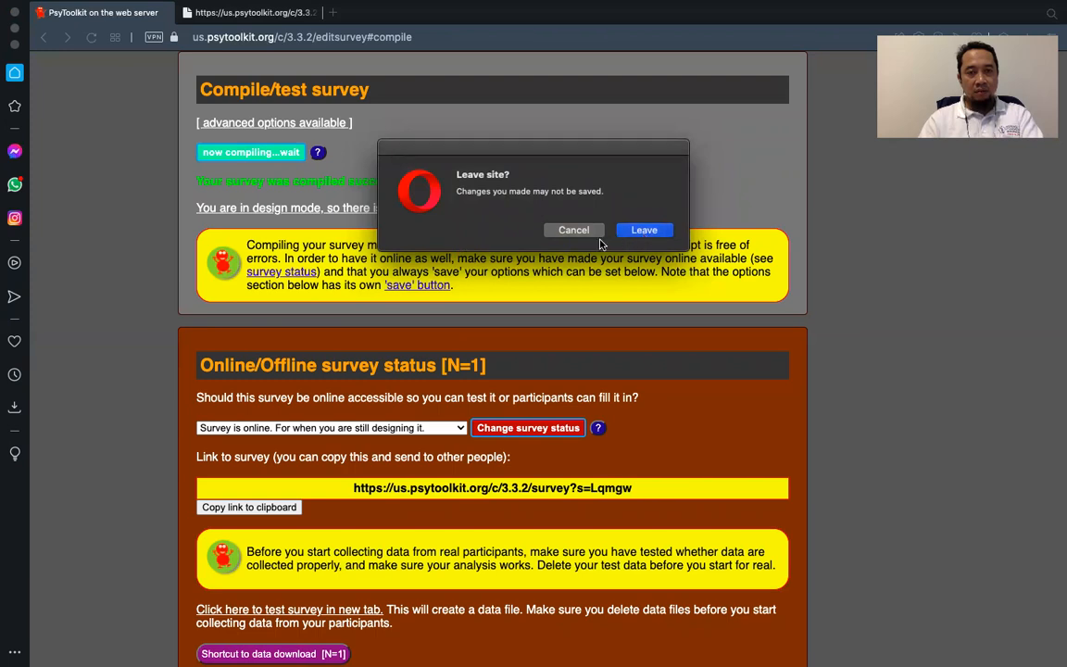
pyautogui.click(627, 238)
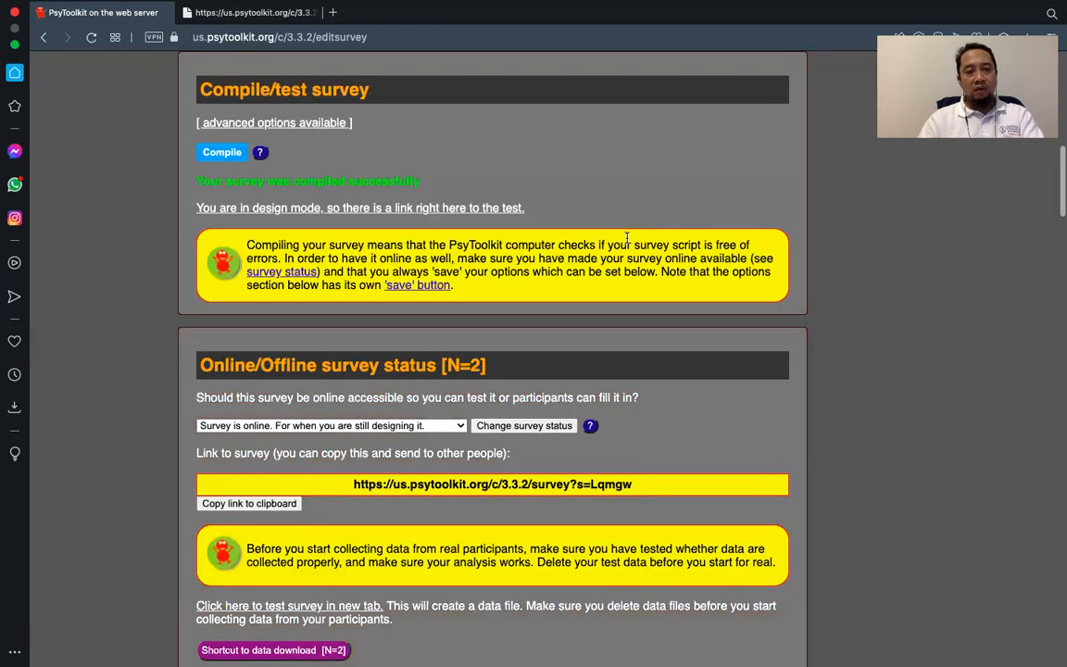
pyautogui.scroll(4, 627, 238)
pyautogui.scroll(4, 627, 238)
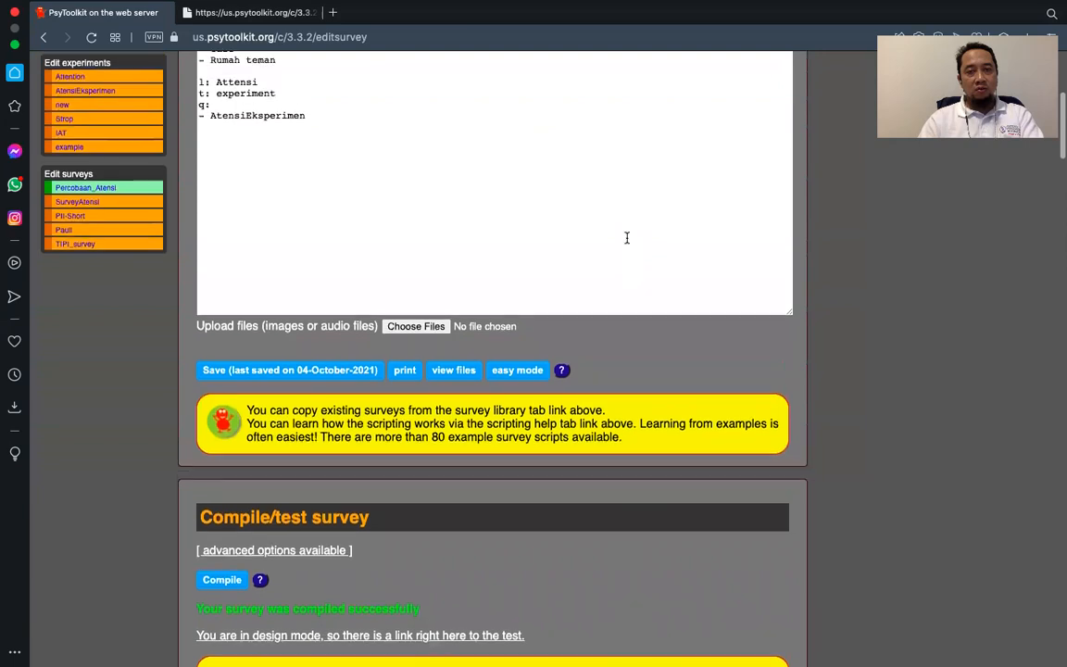
pyautogui.scroll(2, 627, 238)
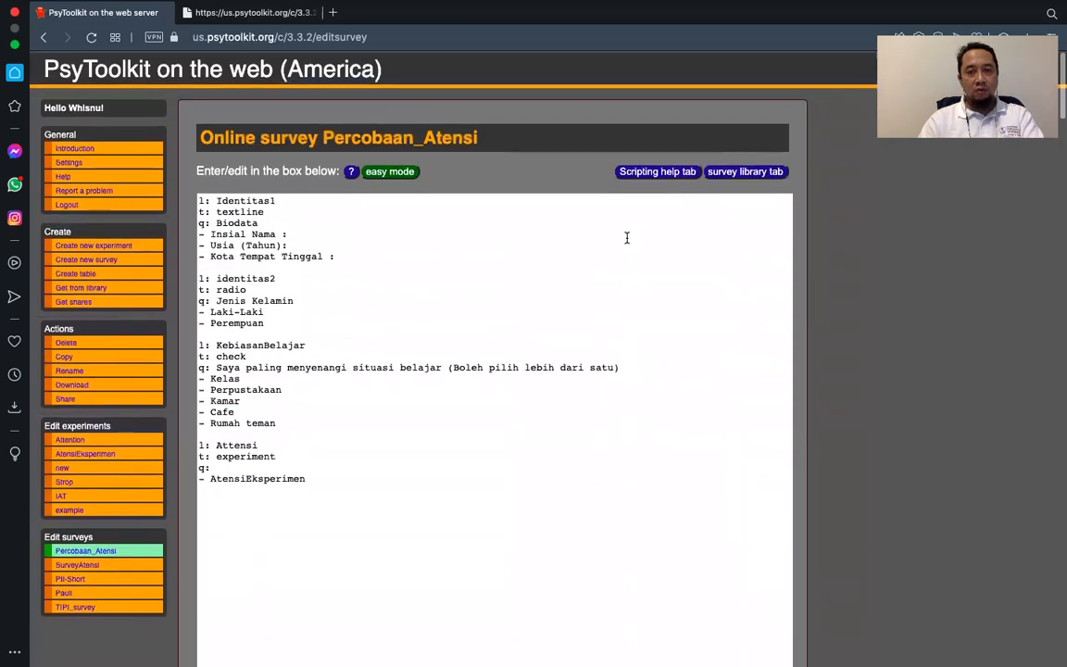